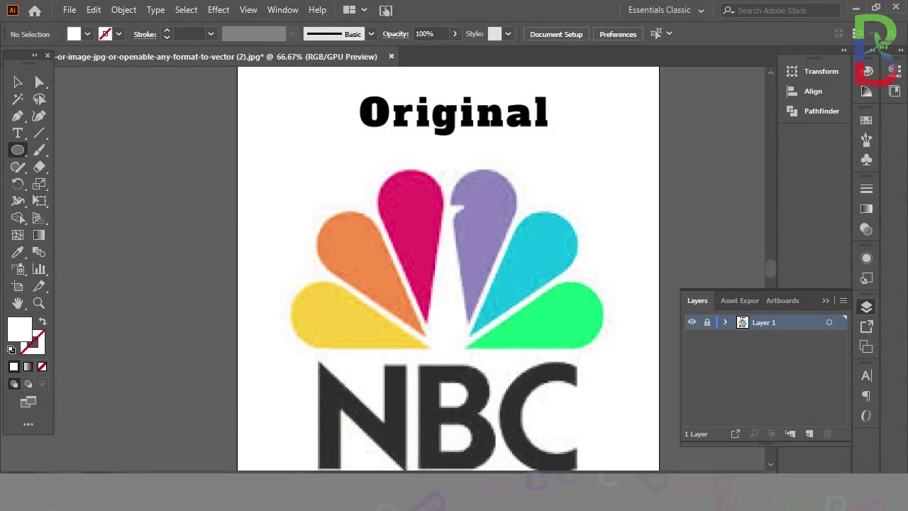
Step: On a new layer, draw a circle with no fill and fit it over the purple feather's rounded top
left_click(809, 433)
left_click_drag(419, 204, 470, 262)
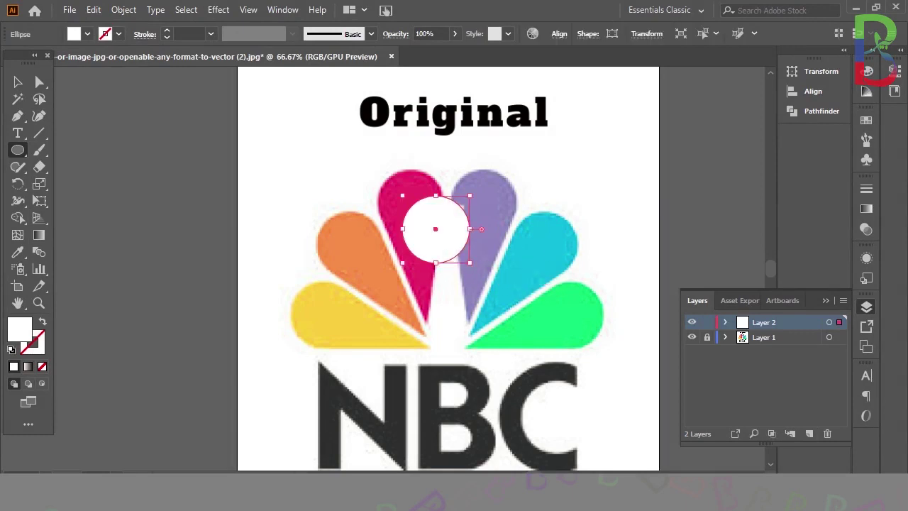
key("v")
left_click_drag(481, 228, 530, 205)
key("slash")
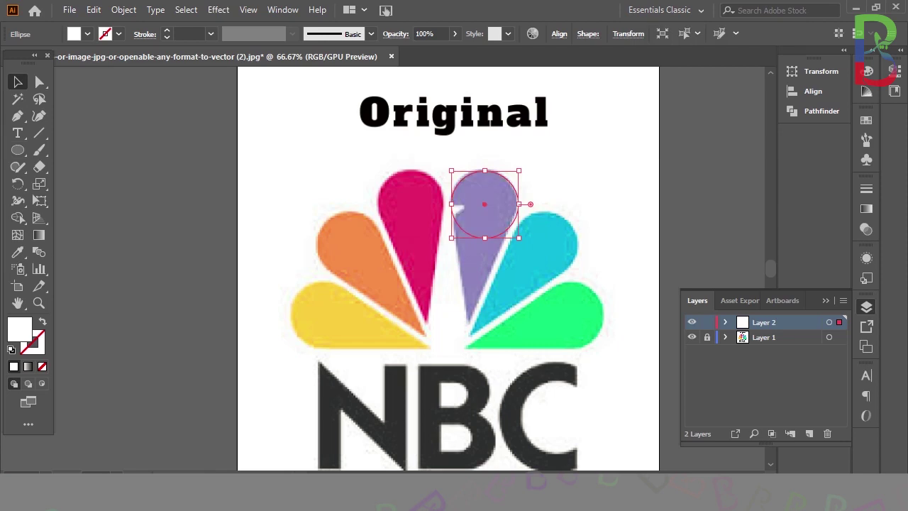
key("Left")
key("Left")
key("Left")
key("Up")
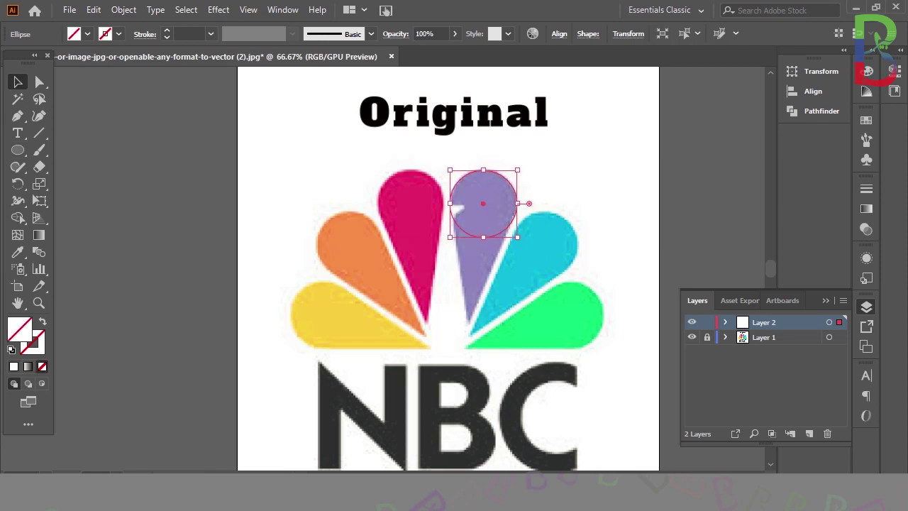
key("a")
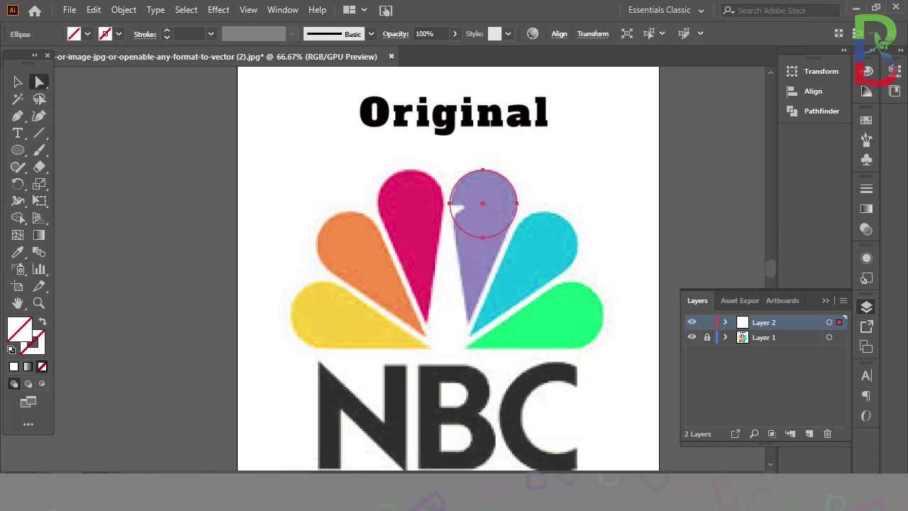
left_click(483, 237)
left_click_drag(483, 237, 484, 258)
key("ctrl+z")
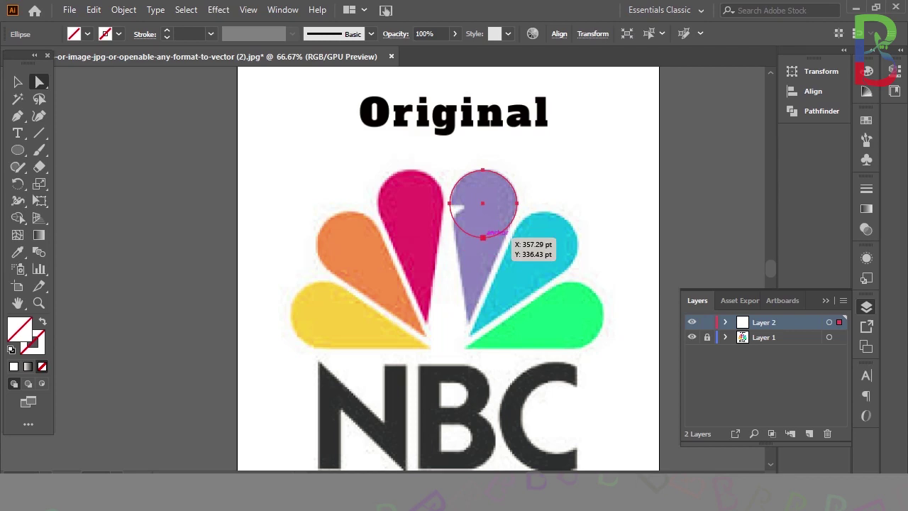
Step: Pull the circle's bottom anchor straight down to about Y 458 pt and convert it to a sharp corner, forming a teardrop
left_click(483, 237)
left_click_drag(483, 237, 483, 321)
left_click_drag(17, 116, 71, 168)
left_click(483, 322)
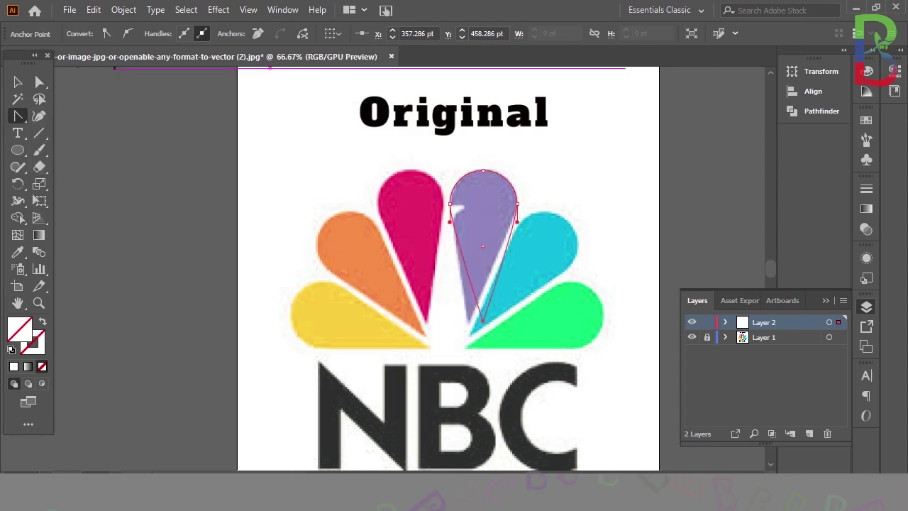
key("v")
left_click(318, 362)
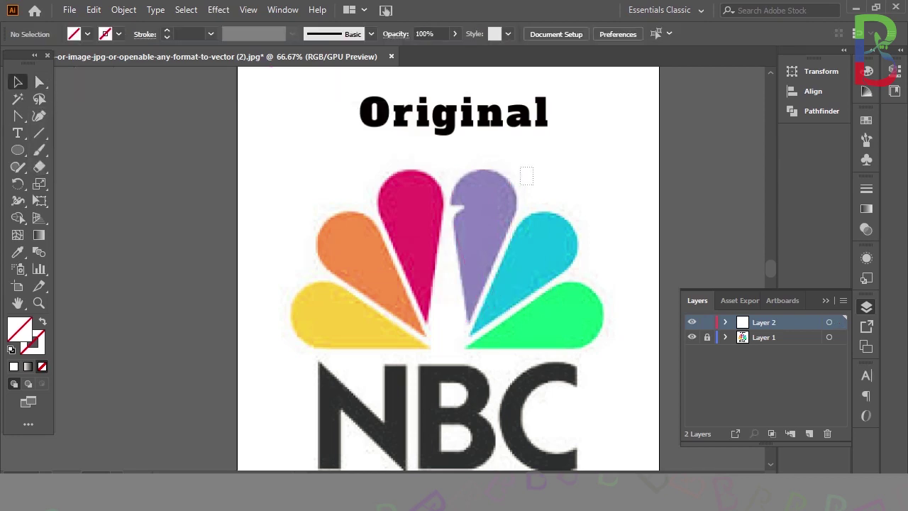
Step: Rotate the teardrop clockwise to the purple feather's slant and shift it up and left over the feather
left_click_drag(531, 170, 489, 213)
mouse_move(529, 327)
left_mouse_down()
mouse_move(557, 323)
mouse_move(500, 327)
mouse_move(543, 328)
left_mouse_up()
key("Left")
key("Left")
key("Up")
key("Up")
key("Up")
key("Up")
key("Up")
key("Left")
key("Left")
key("Left")
key("Left")
left_click_drag(499, 170, 500, 170)
key("ctrl+shift+a")
left_click(512, 179)
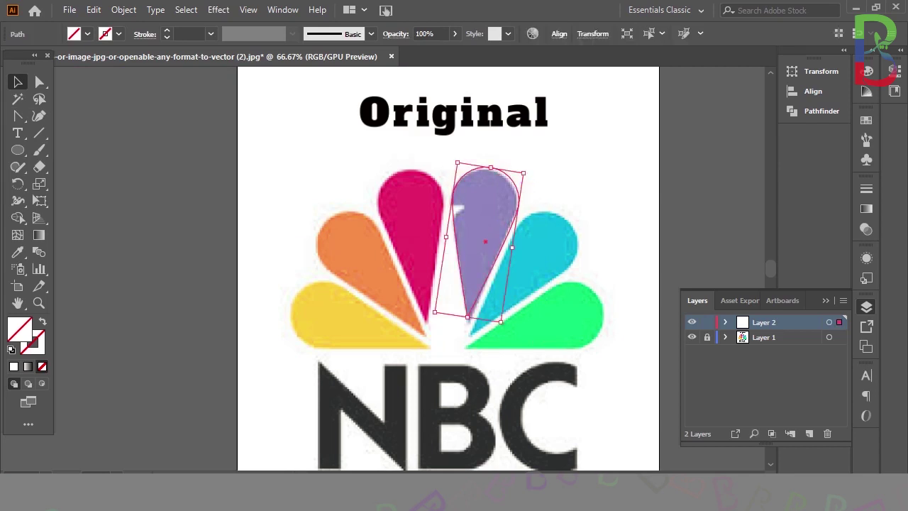
Step: Nudge the teardrop down and left onto the purple feather and rotate it to about 354°
key("Right")
key("Right")
key("Right")
key("Right")
key("Right")
key("Right")
key("Down")
key("Down")
key("Down")
key("Down")
key("Down")
key("Down")
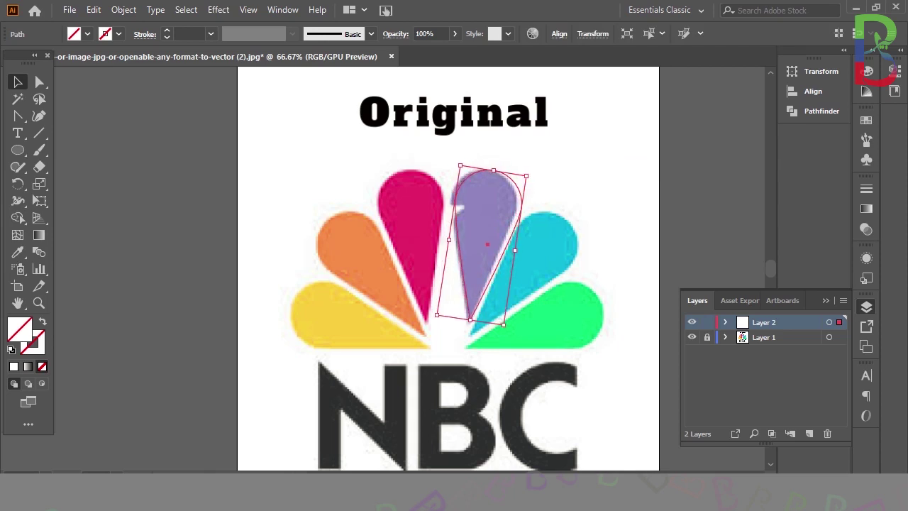
key("Left")
key("Left")
key("Left")
key("Left")
key("Left")
key("Left")
key("Left")
key("Left")
key("Left")
key("Left")
key("Up")
key("Right")
left_click_drag(529, 176, 527, 170)
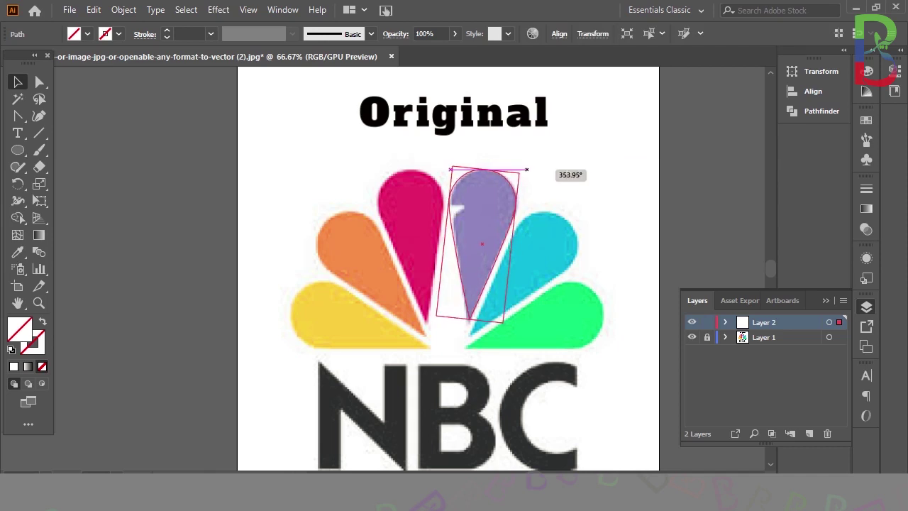
Step: Align the teardrop's rounded top with the purple feather and extend its tip anchor to the feather's point
key("ctrl+shift+a")
left_click(497, 230)
key("a")
left_click_drag(481, 242, 482, 248)
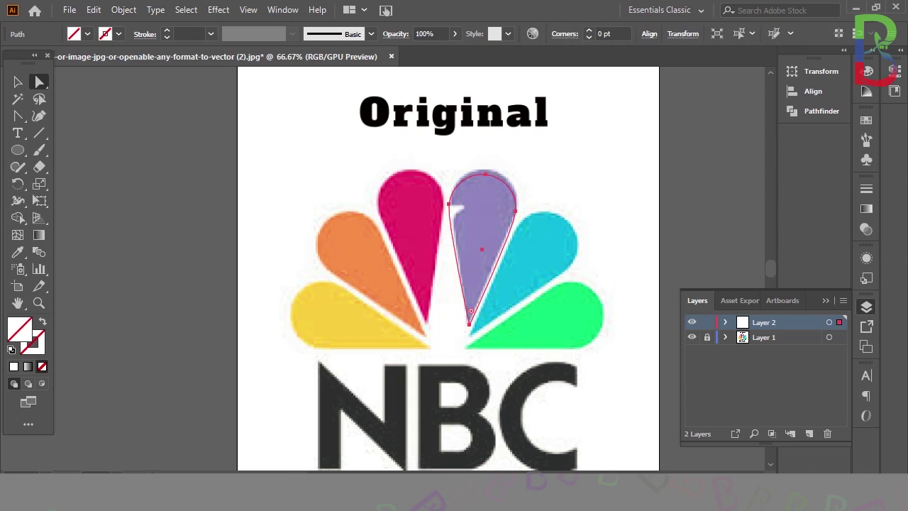
key("v")
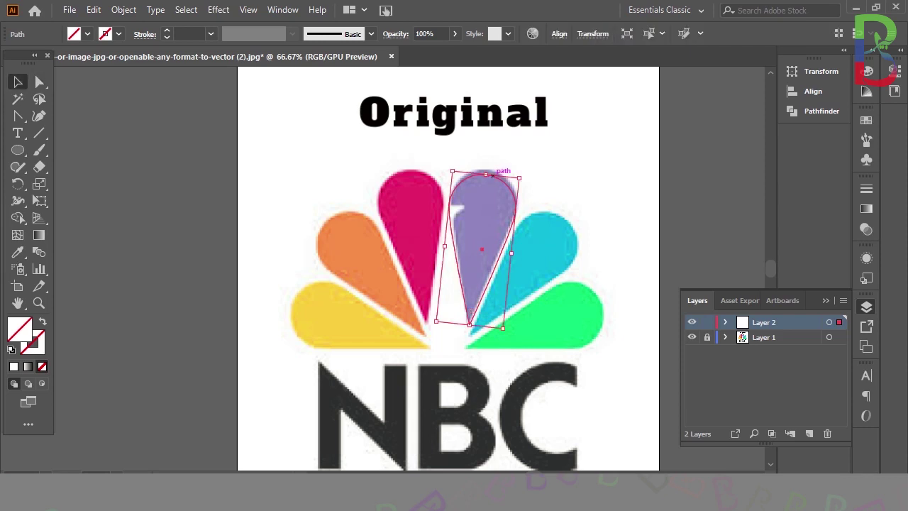
left_click_drag(482, 250, 482, 246)
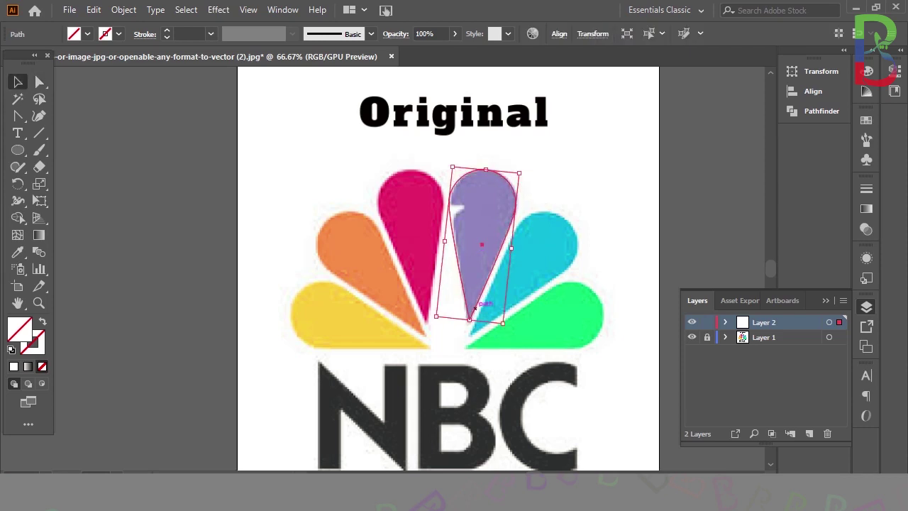
key("a")
left_click_drag(471, 307, 469, 311)
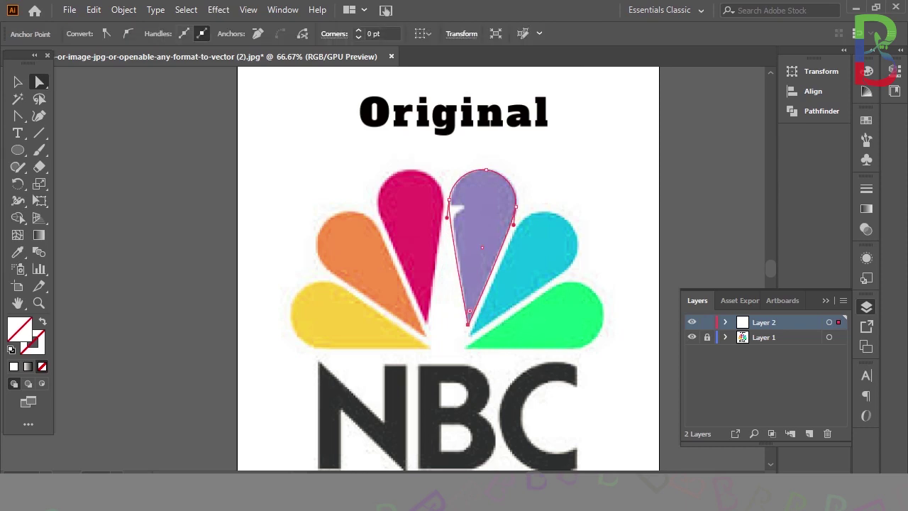
key("ctrl+shift+a")
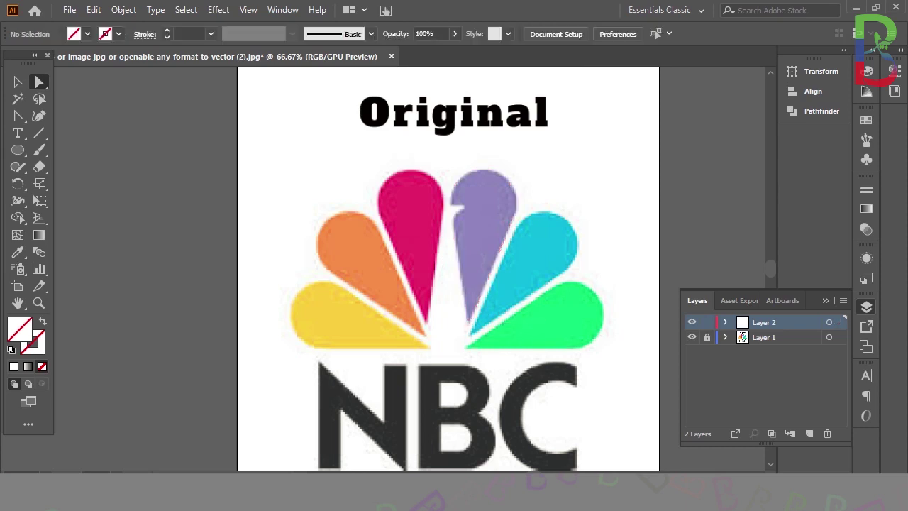
left_click(508, 181)
key("ctrl")
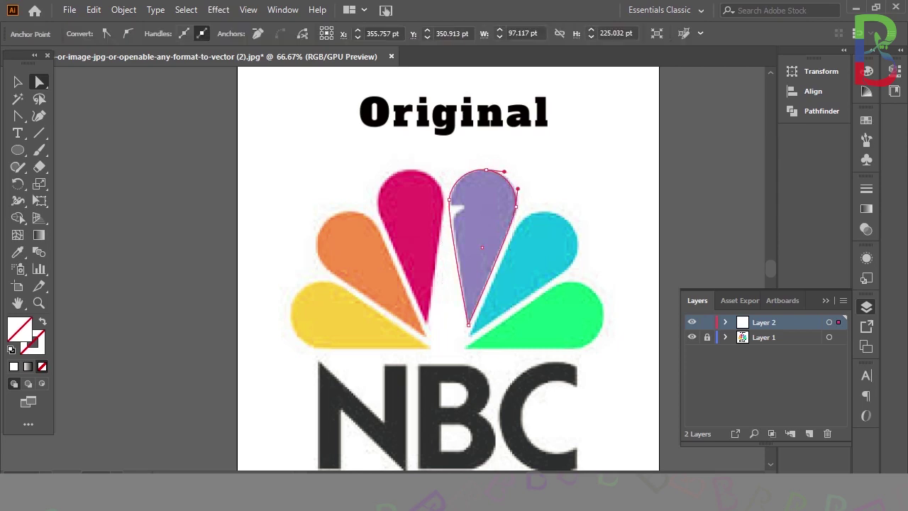
key("v")
left_click_drag(512, 188, 584, 234)
key("ctrl+z")
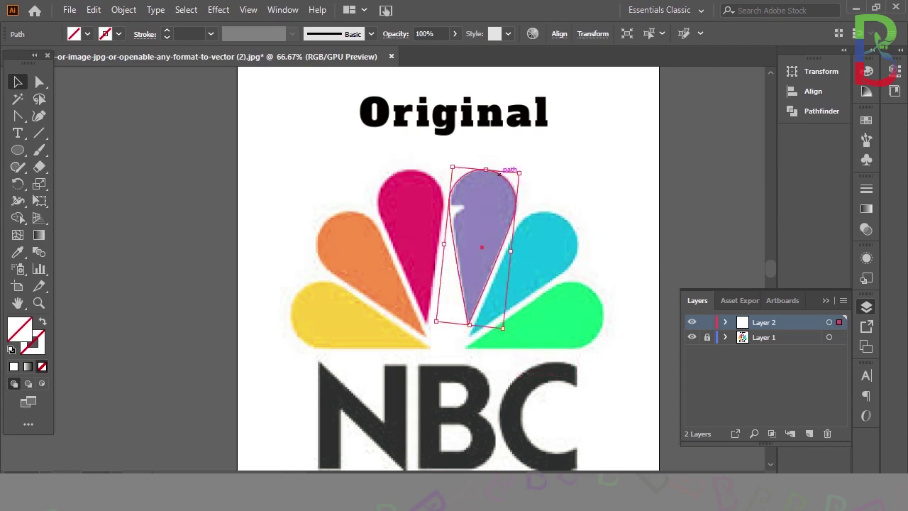
key("ctrl+shift+a")
left_click(513, 190)
key("ctrl+shift+a")
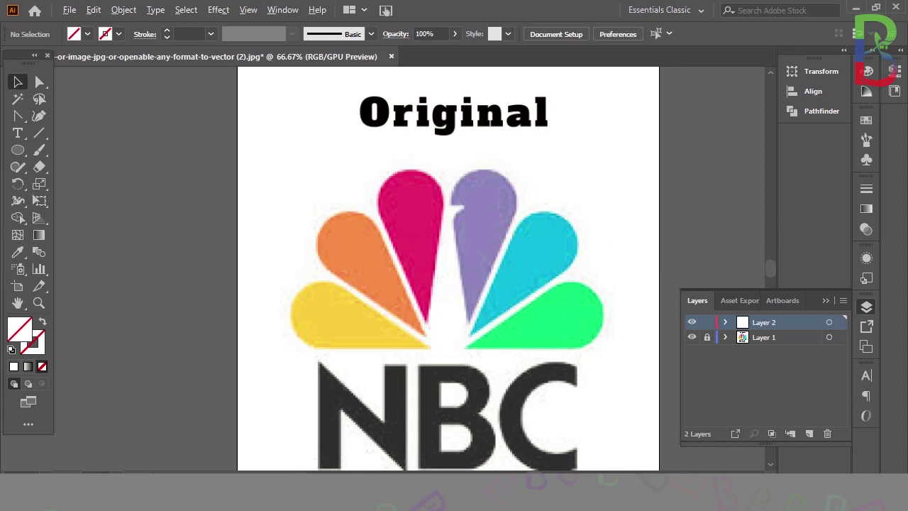
Step: Duplicate the teardrop outline onto the cyan feather, rotating and nudging the copy to match the feather's edges
left_click(512, 188)
left_click_drag(512, 189, 627, 237)
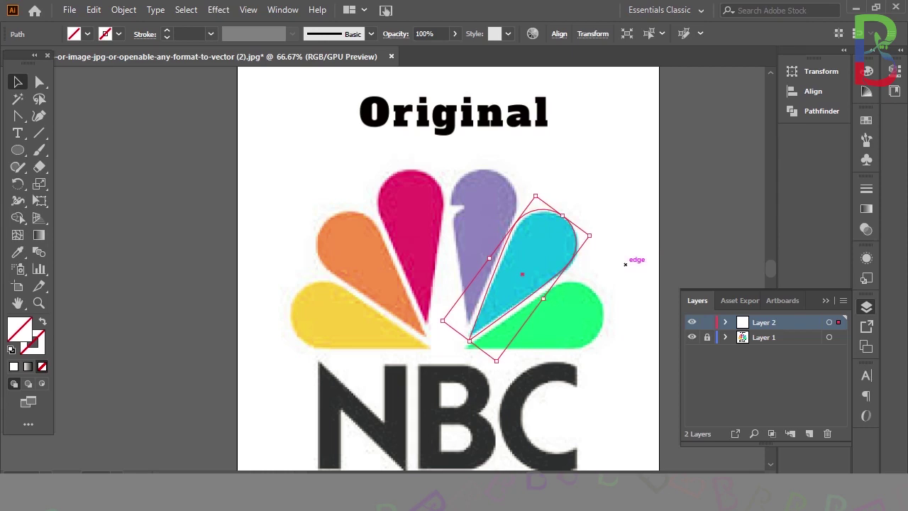
key("Right")
key("Down")
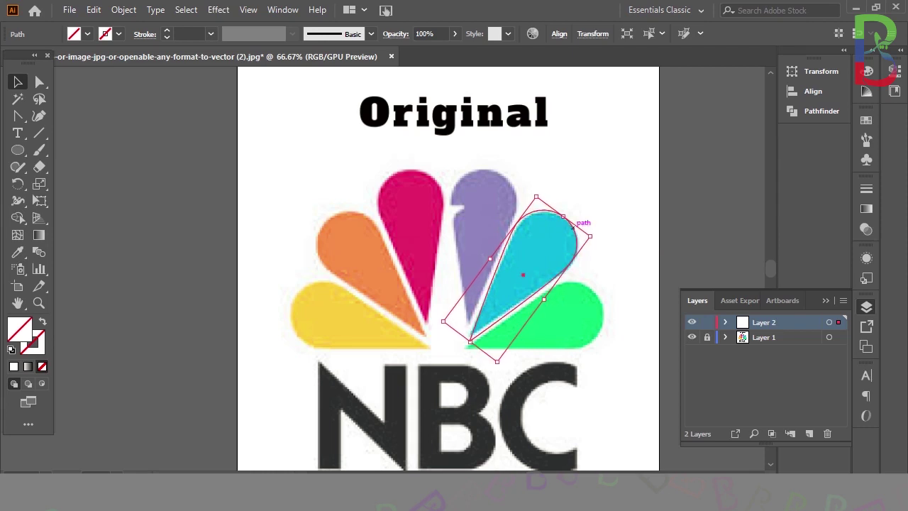
left_click_drag(594, 234, 632, 233)
left_click(631, 234)
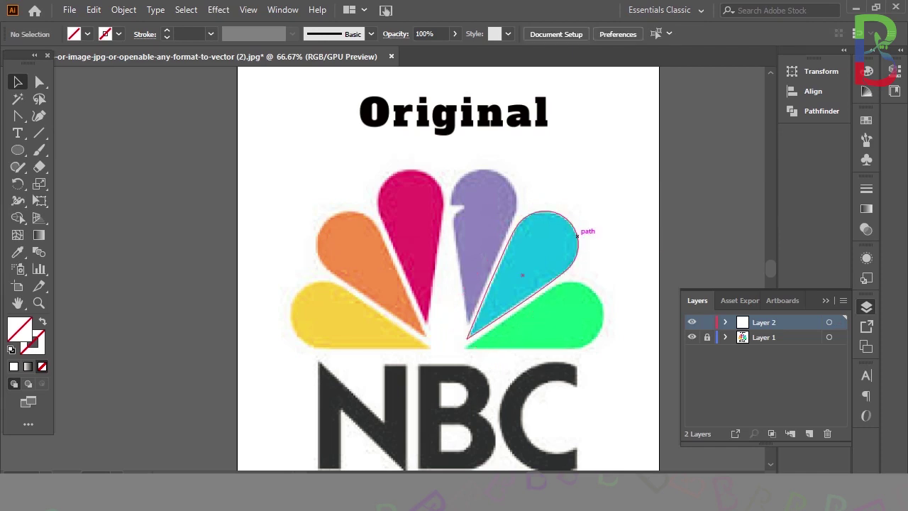
Step: Duplicate the cyan feather's outline onto the green feather, then rotate and nudge the copy to fit its rounded end
left_click(578, 249)
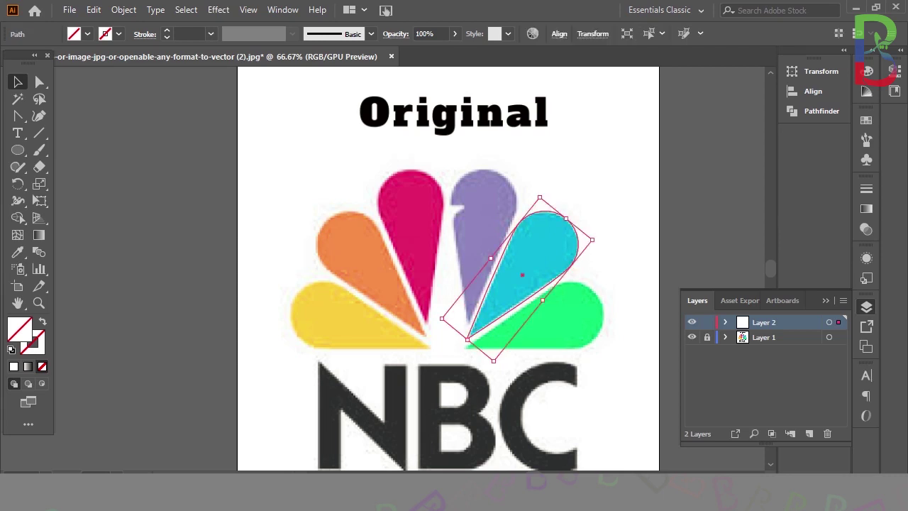
left_click_drag(573, 225, 643, 373)
left_click_drag(612, 318, 619, 282)
key("Down")
key("Down")
key("Right")
key("Right")
key("Right")
key("Right")
key("Down")
key("Down")
key("Down")
key("Down")
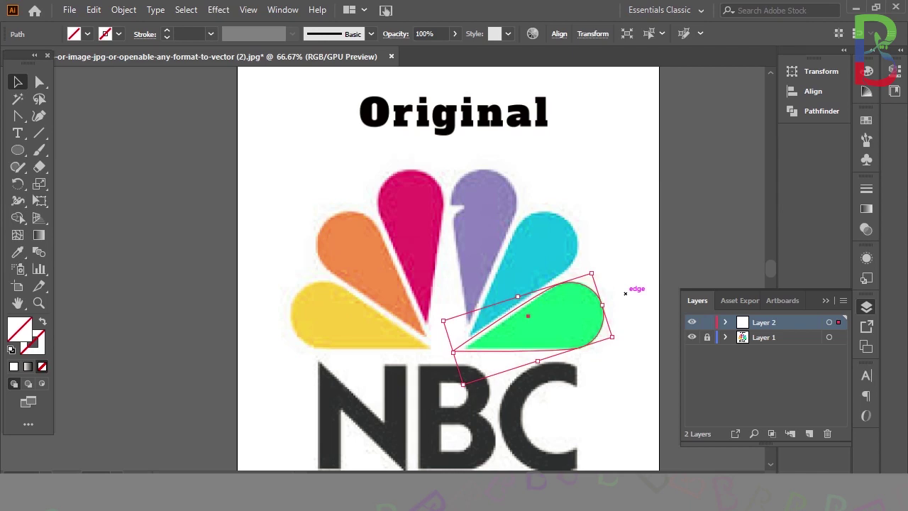
left_click(618, 281)
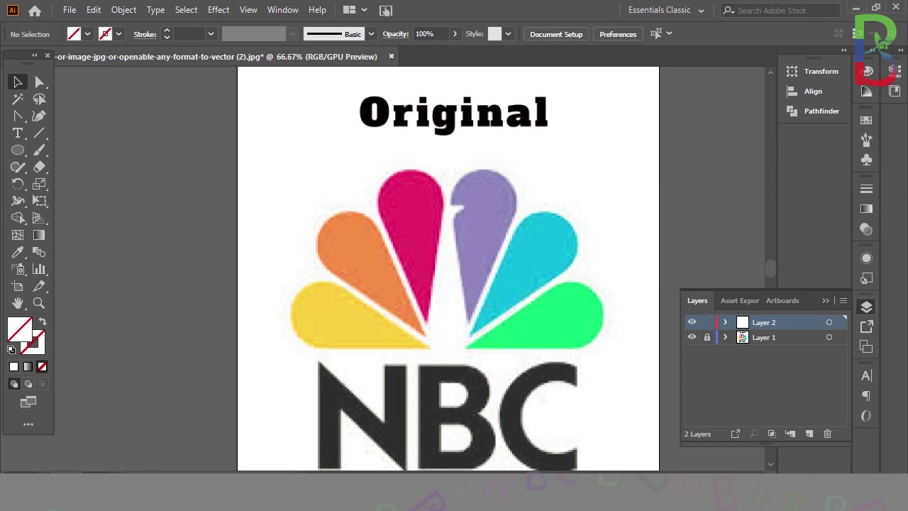
Step: Adjust the tip of the cyan feather's outline and nudge the outline left and down to match the feather closely
left_click(571, 220)
key("a")
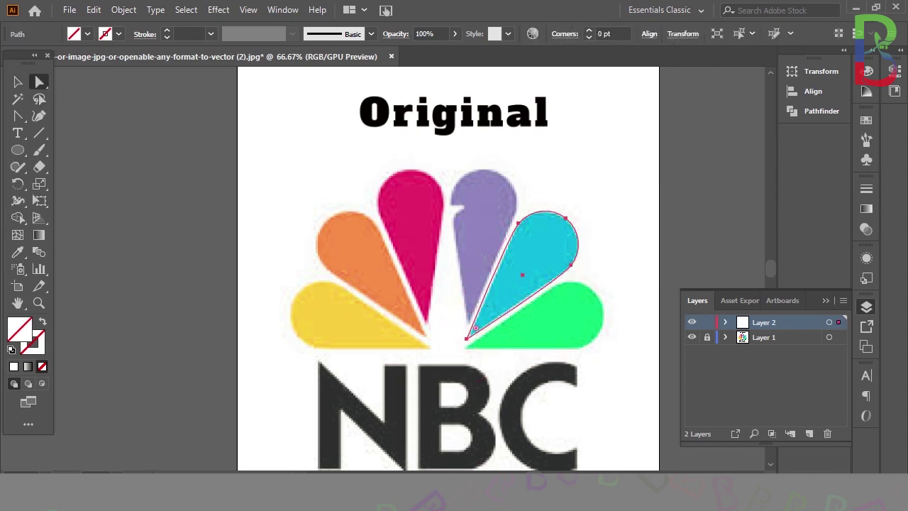
key("ctrl+plus")
key("ctrl+plus")
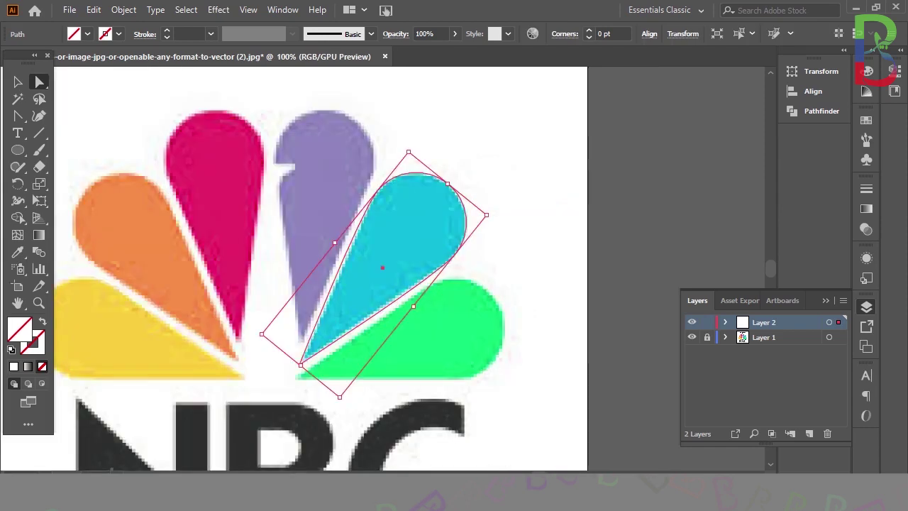
left_click_drag(257, 412, 260, 409)
key("v")
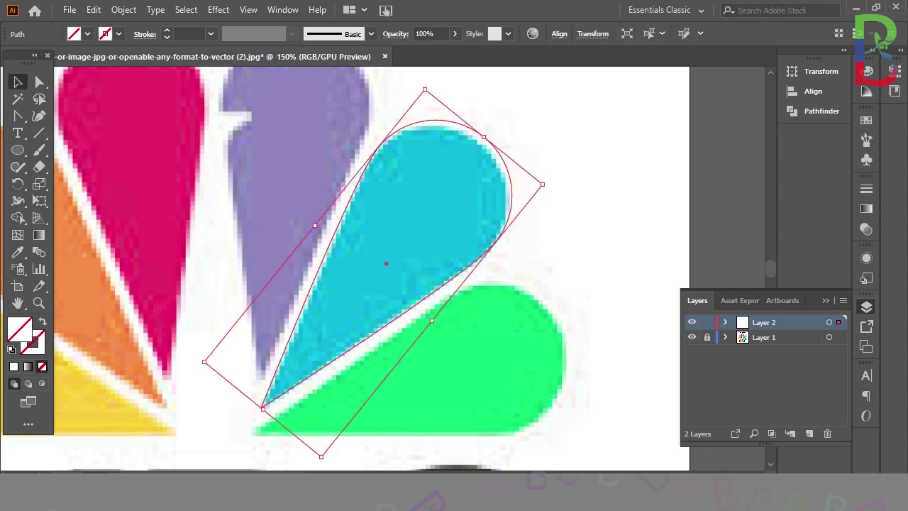
key("Left")
key("Left")
key("Left")
key("Left")
key("Left")
key("Left")
key("Left")
key("Down")
key("Down")
key("Down")
key("Right")
key("Right")
key("Right")
key("Right")
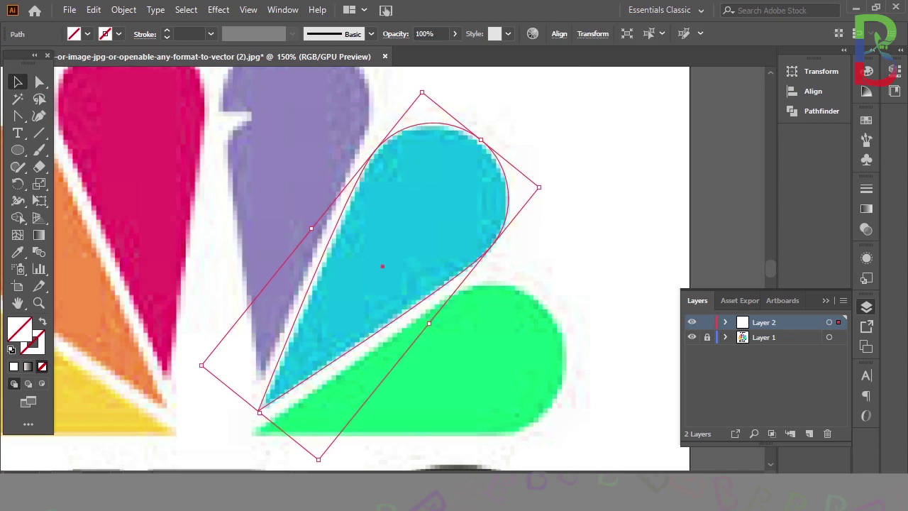
key("Down")
key("Down")
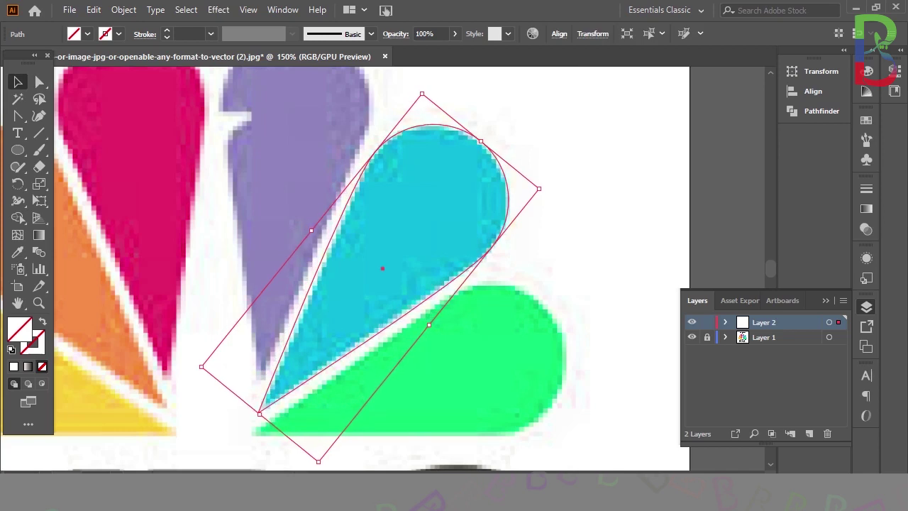
key("a")
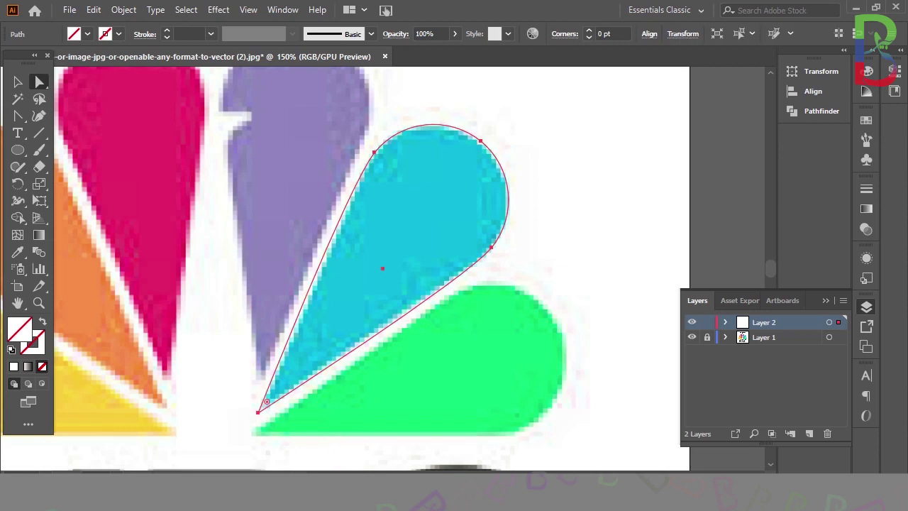
mouse_move(258, 412)
left_mouse_down()
mouse_move(272, 398)
mouse_move(244, 420)
mouse_move(261, 406)
mouse_move(525, 422)
mouse_move(508, 406)
mouse_move(261, 410)
left_mouse_up()
key("ctrl+z")
left_click(250, 403)
Step: Move the tip anchor of the green feather's outline in to the feather's point
left_click(561, 337)
scroll(345, 268, "down", 2)
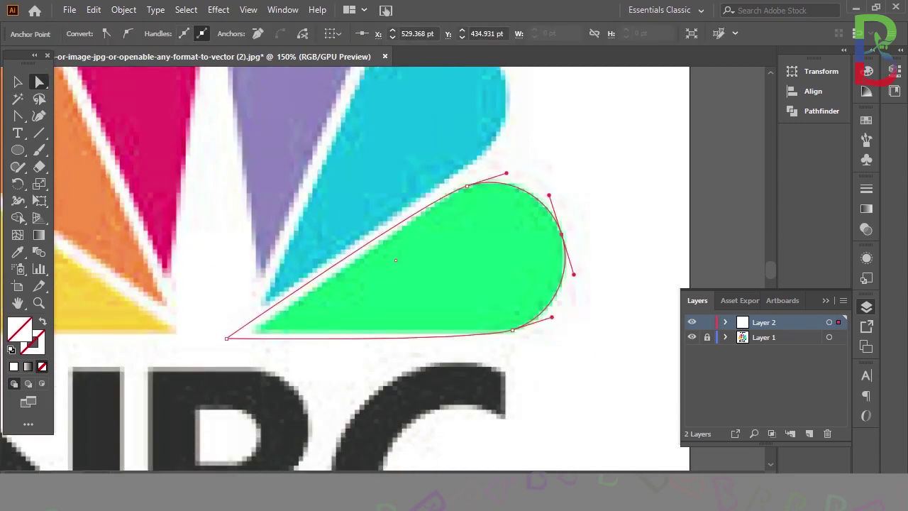
left_click_drag(226, 338, 251, 331)
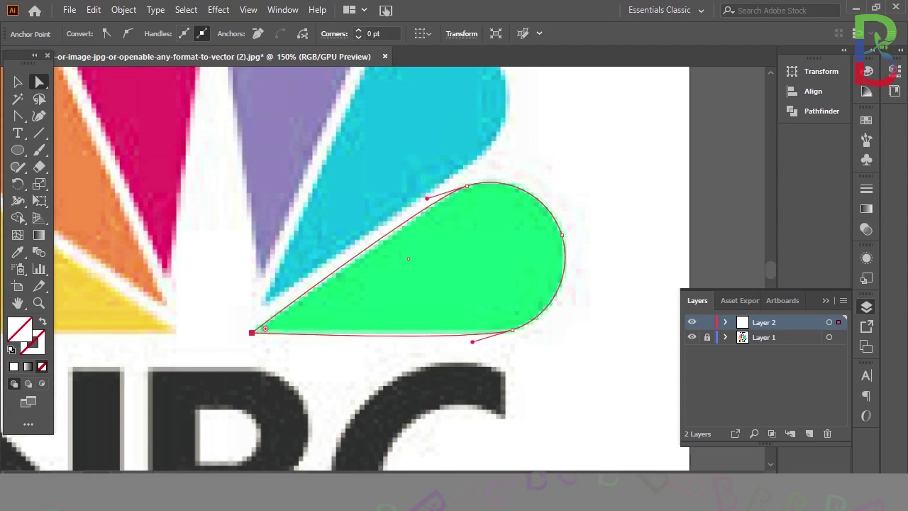
Step: Try to fine-tune the green feather outline's position and angle with small nudges down and right
key("v")
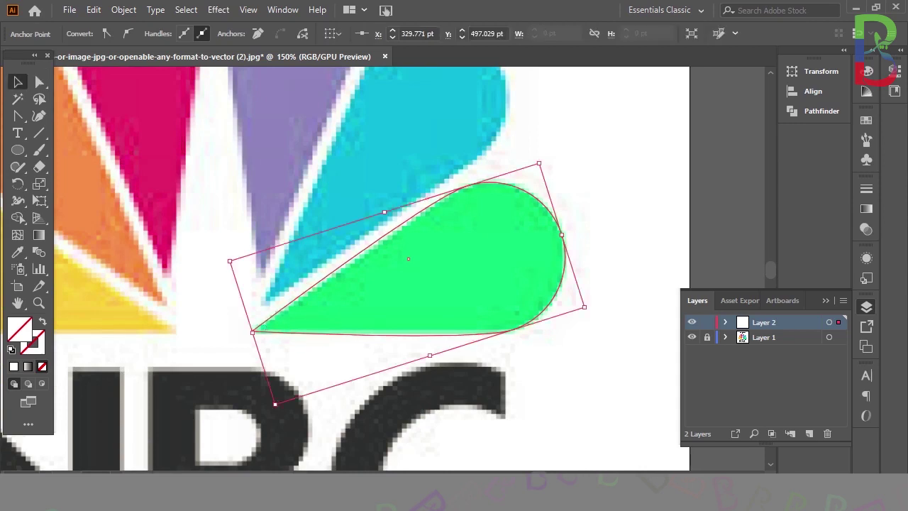
key("Down")
key("Right")
key("Right")
key("Down")
left_click_drag(276, 405, 275, 404)
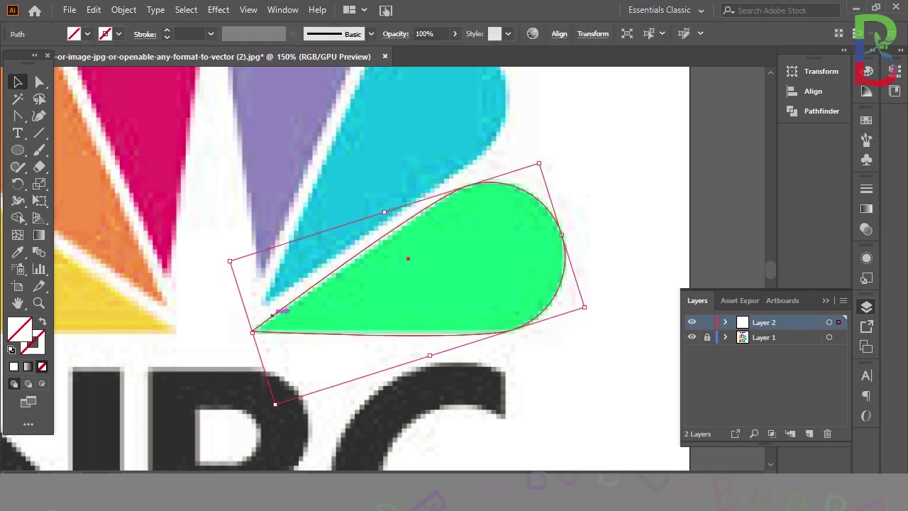
left_click_drag(273, 316, 273, 317)
left_click(471, 171)
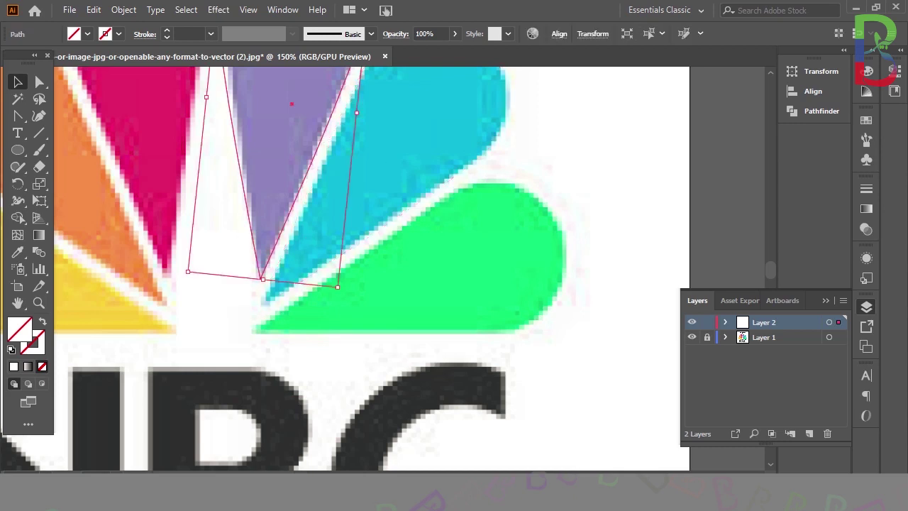
Step: Select the purple, cyan and green feather outlines together and reflect a copy of them across the vertical axis
scroll(431, 193, "down", 1)
scroll(383, 268, "up", 3)
key("ctrl+minus")
key("ctrl+minus")
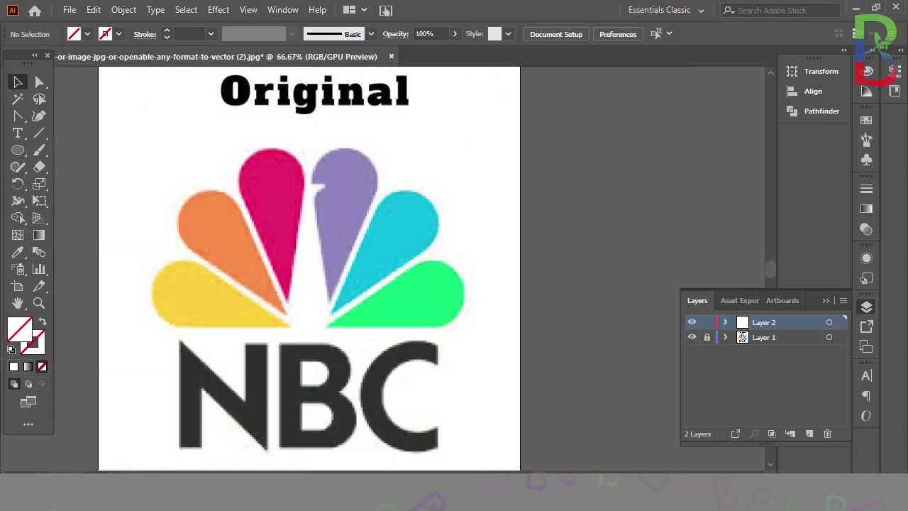
scroll(309, 270, "up", 2)
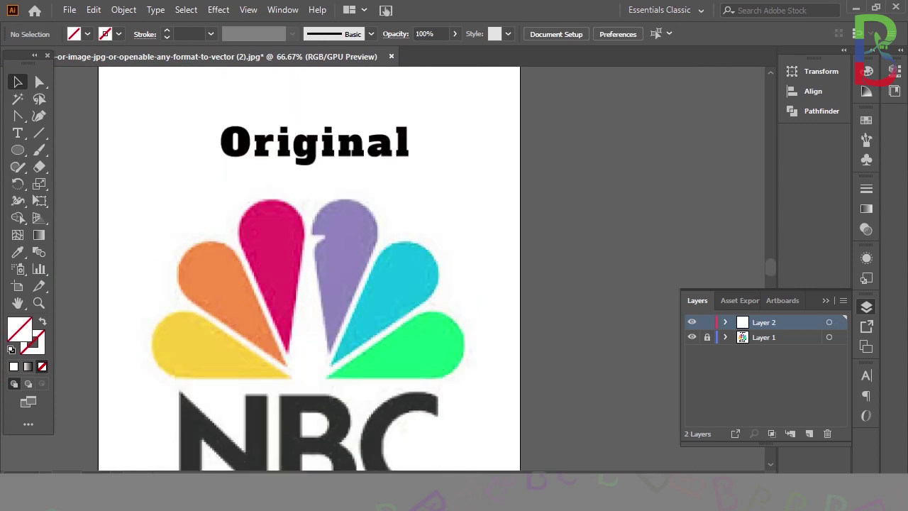
scroll(308, 269, "down", 2)
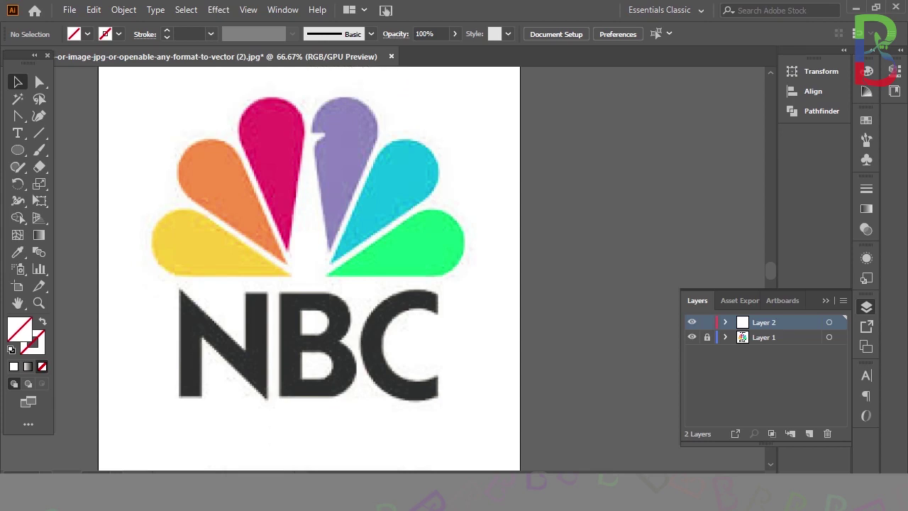
left_click_drag(467, 263, 467, 264)
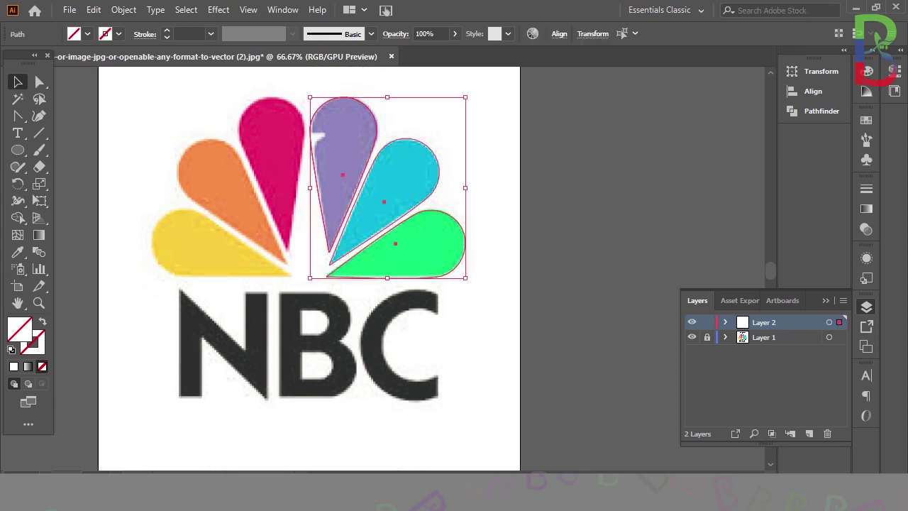
right_click(400, 183)
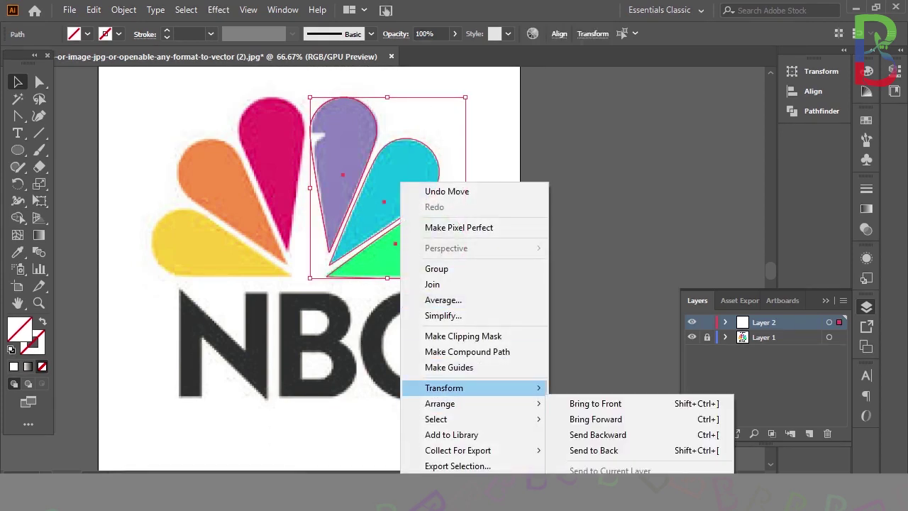
mouse_move(444, 388)
left_click(589, 316)
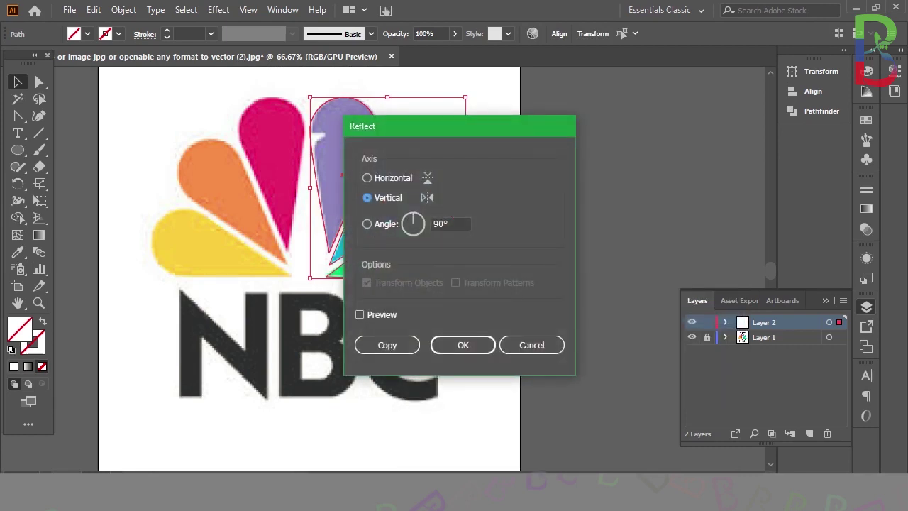
left_click(387, 345)
Step: Move the mirrored outlines about 231 pt left onto the magenta, orange and yellow feathers, keeping them level with the originals
left_click_drag(401, 166, 271, 168)
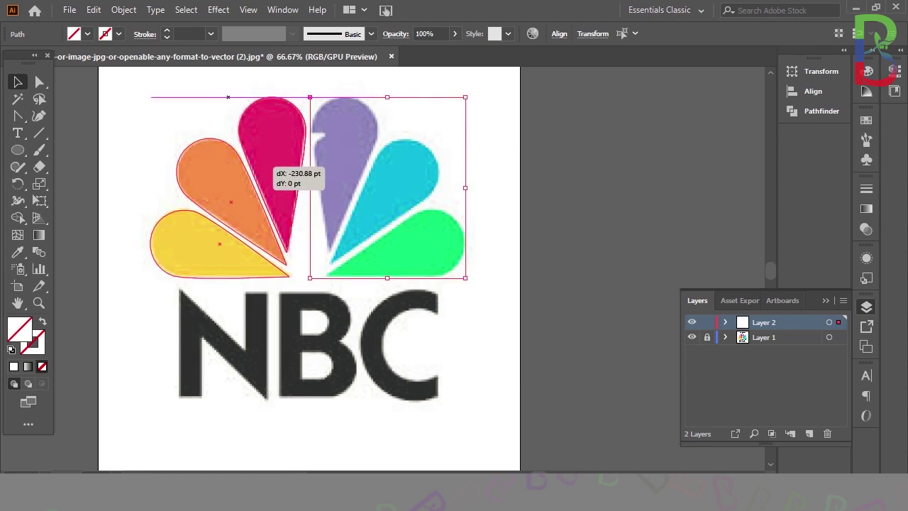
left_click_drag(270, 168, 270, 168)
key("ctrl+shift+a")
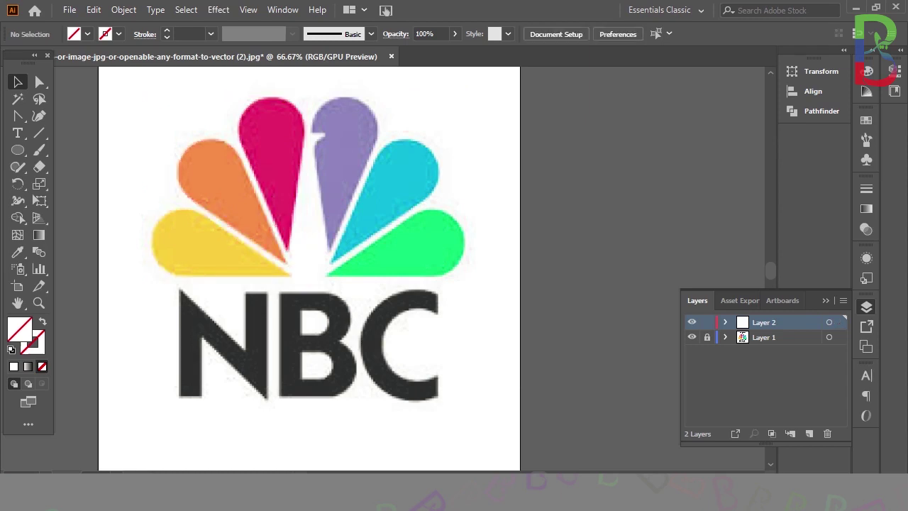
left_click_drag(415, 170, 416, 170)
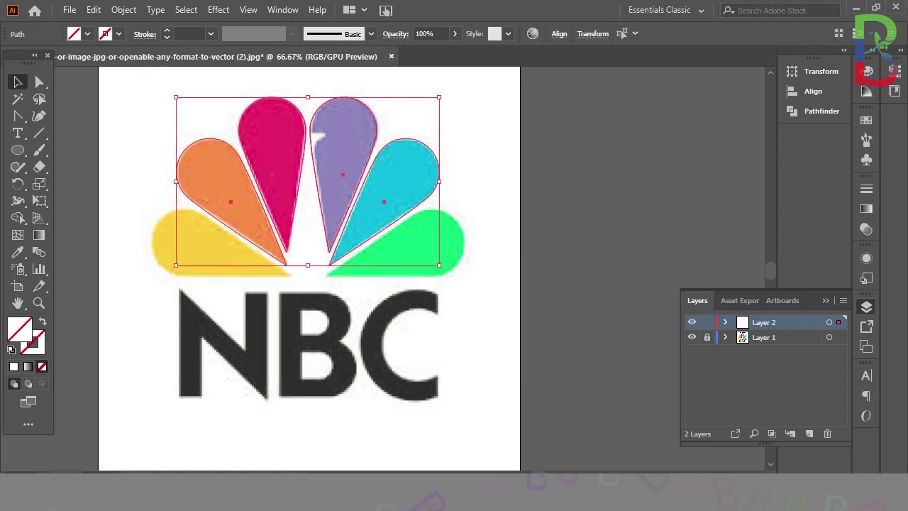
key("ctrl+shift+a")
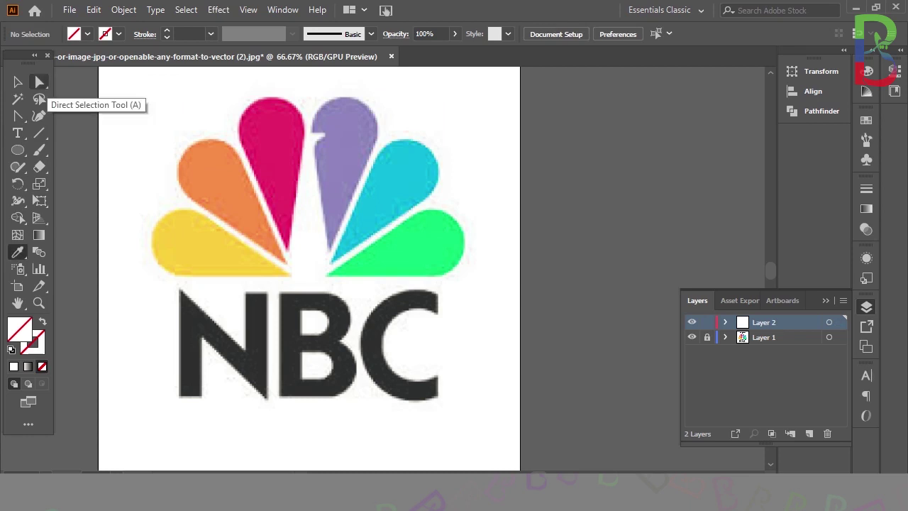
Step: Fill the purple, cyan and green feather outlines with colours sampled from the matching feathers in the image
left_click(327, 102)
key("i")
left_click(330, 117)
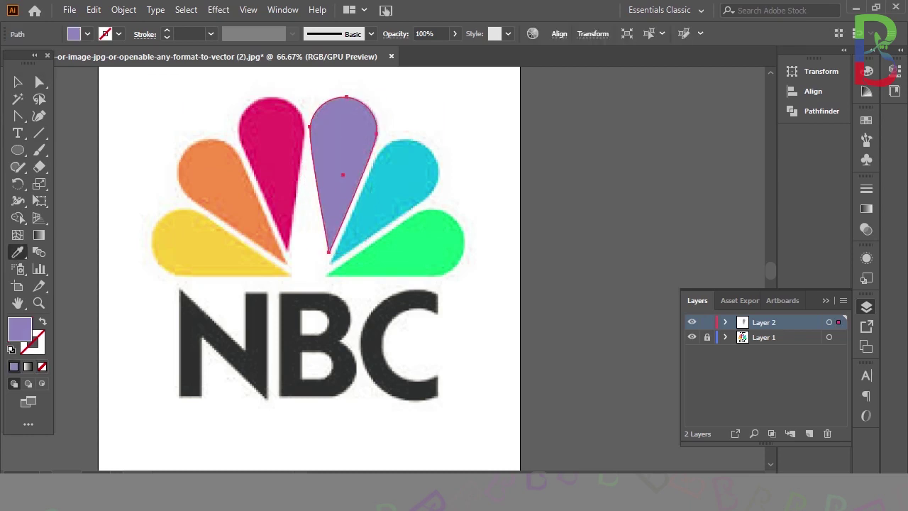
left_click(17, 81)
left_click(401, 139)
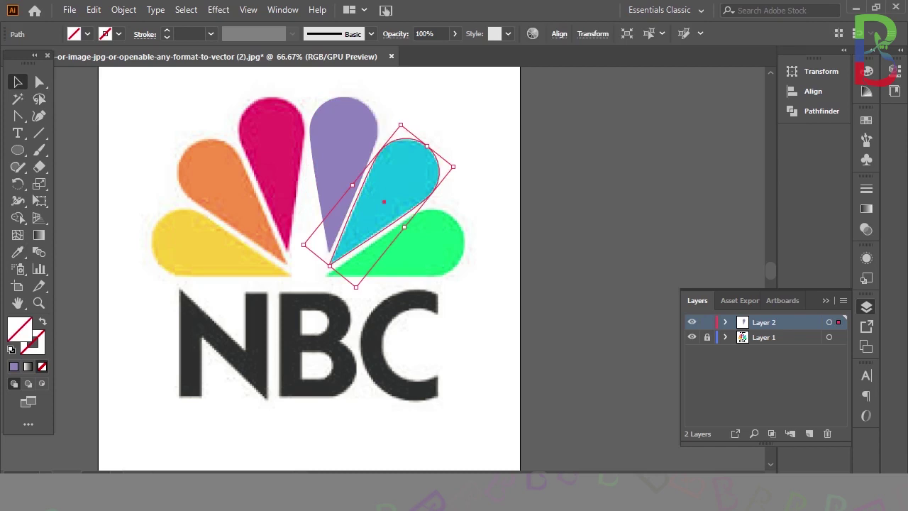
key("i")
left_click(399, 174)
left_click(408, 243, "ctrl")
left_click(408, 244)
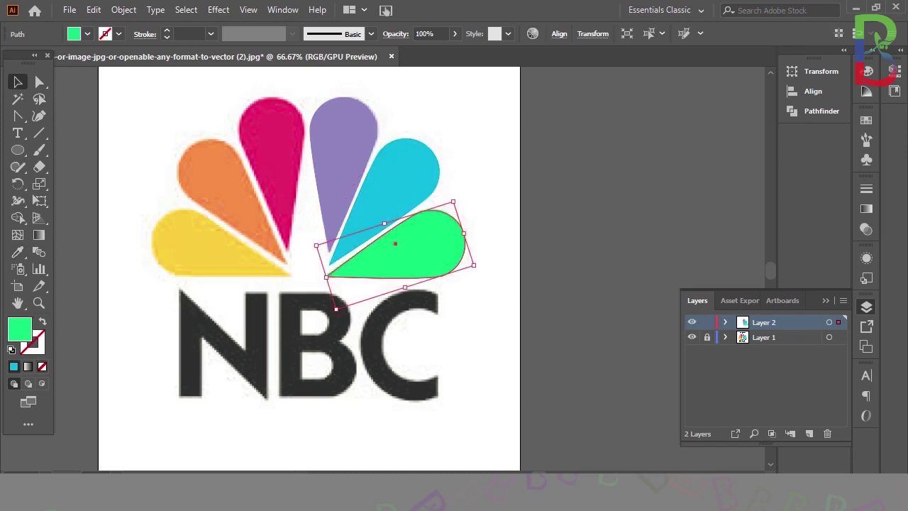
Step: Fill the magenta, orange and yellow feather outlines with colours sampled from the matching feathers in the image
left_click(272, 170, "ctrl")
left_click(272, 170)
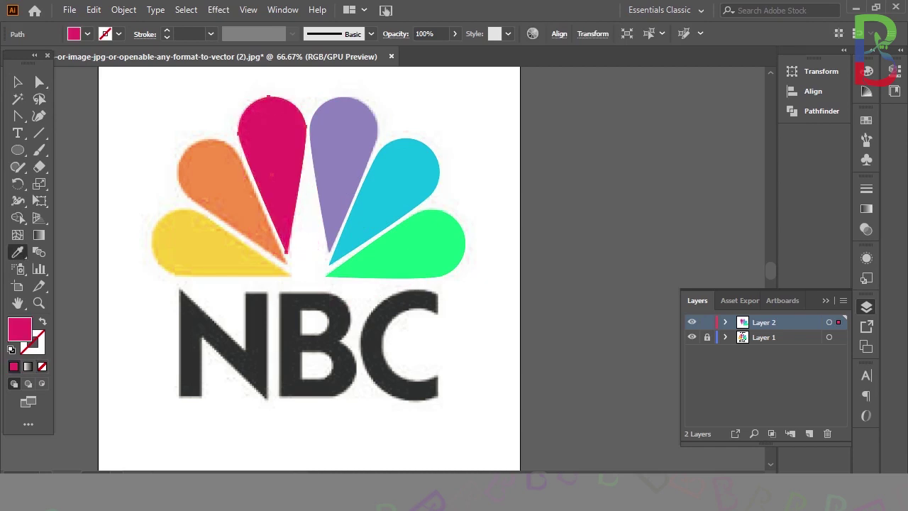
left_click(216, 188, "ctrl")
left_click(216, 188)
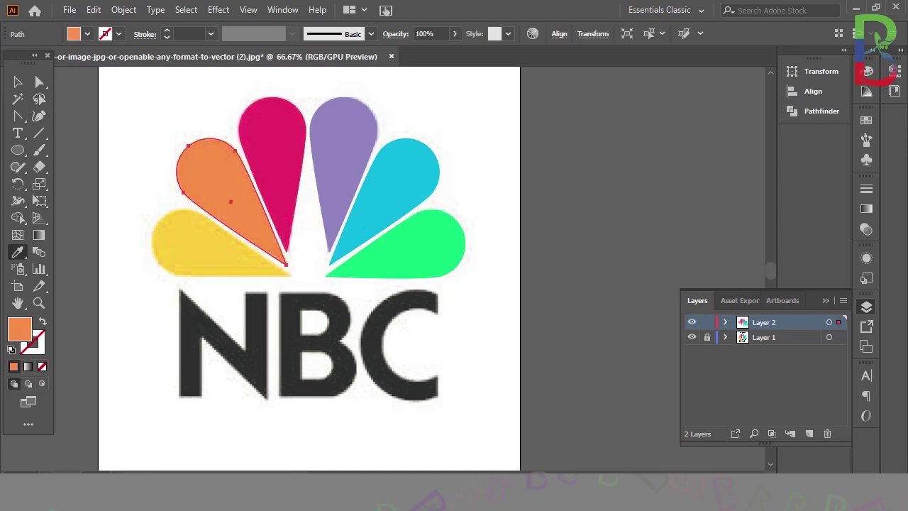
left_click(163, 217, "ctrl")
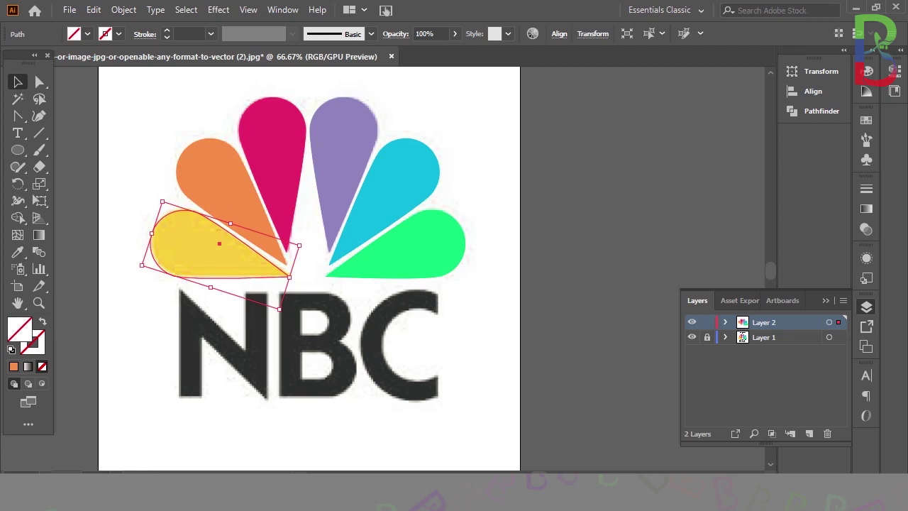
left_click(248, 245)
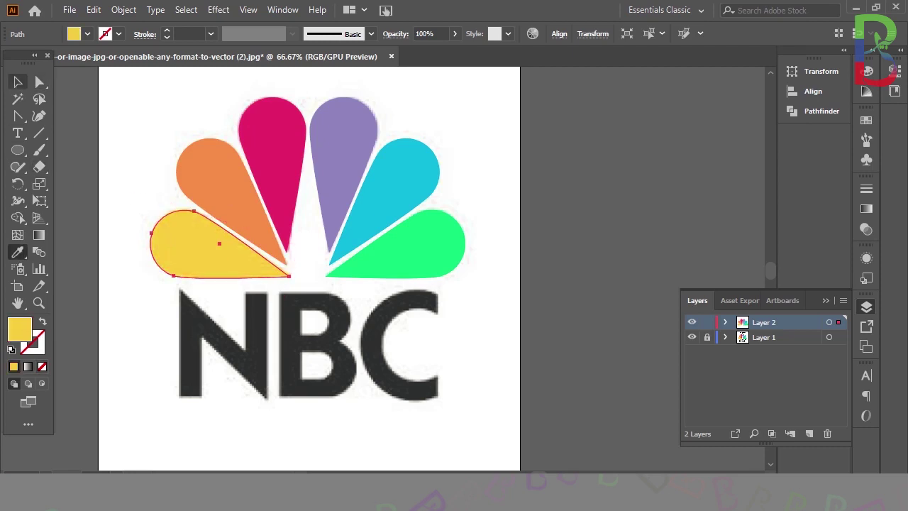
key("ctrl+shift+a")
Step: Draw a rectangle over the letter N, spanning its full width and height, and remove the rectangle's fill
scroll(308, 268, "down", 1)
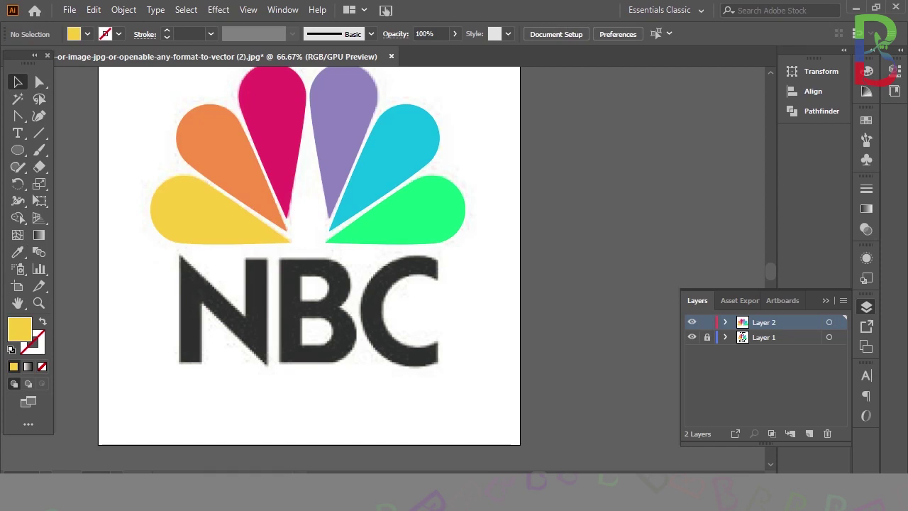
left_click(18, 149)
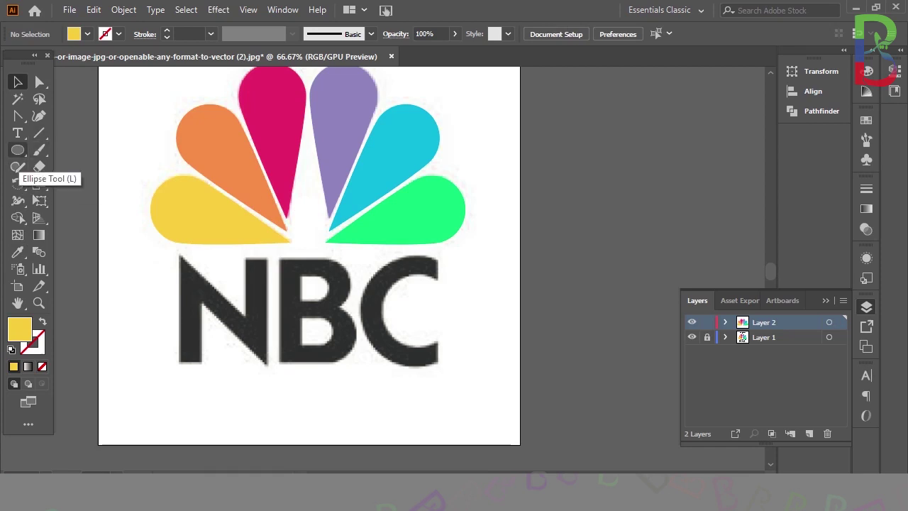
left_click_drag(18, 150, 78, 149)
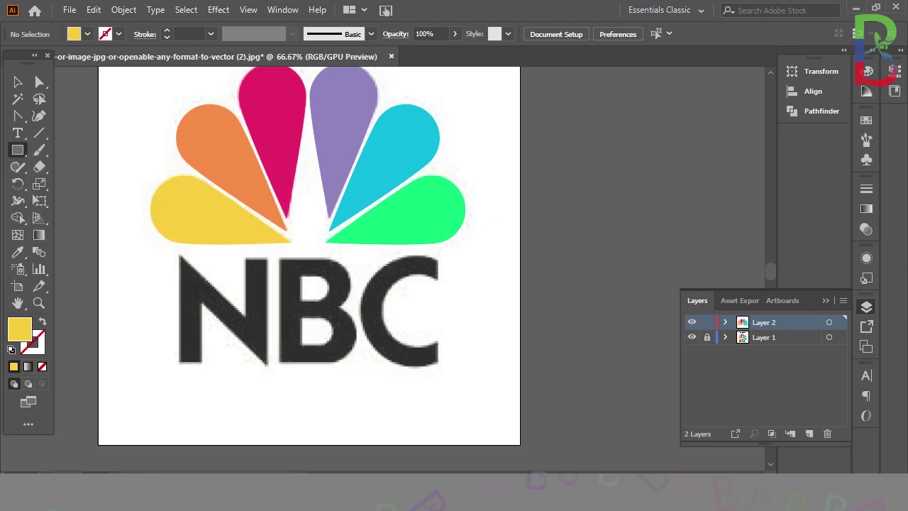
left_click_drag(180, 256, 268, 362)
key("slash")
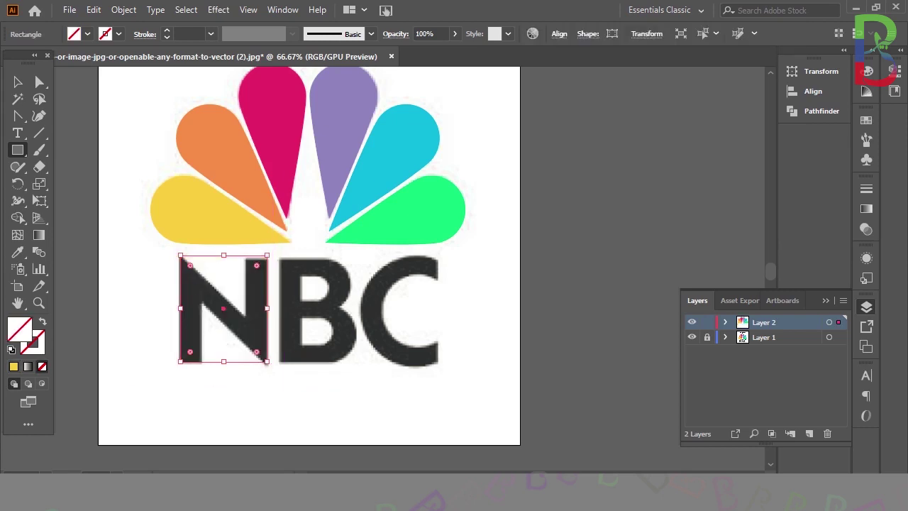
Step: Lower the rectangle's two right-hand corner anchors to line up with the top and bottom of the N's right stem
key("a")
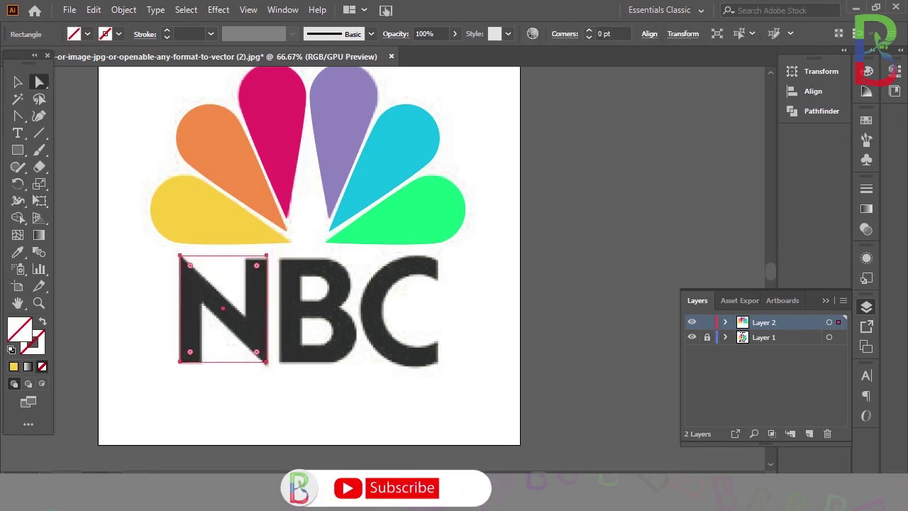
key("ctrl+1")
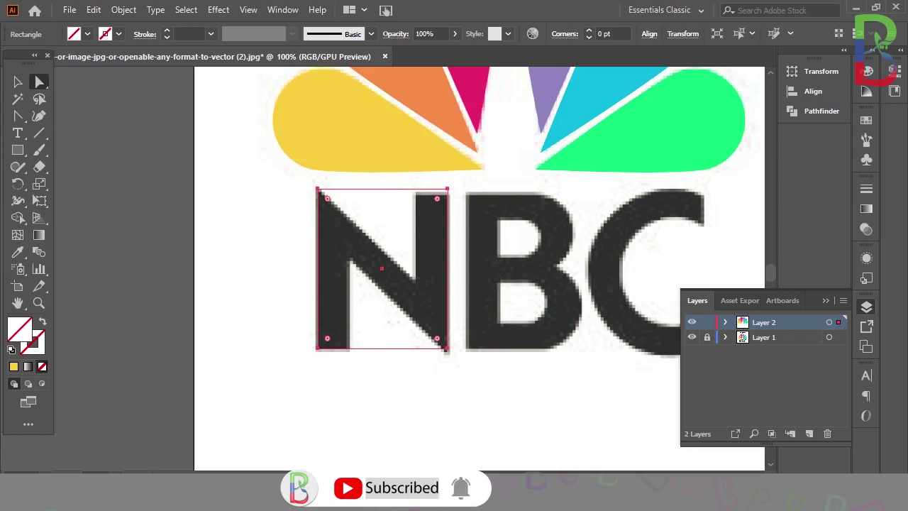
left_click_drag(447, 189, 448, 193)
left_click_drag(447, 348, 447, 352)
key("ctrl+shift+a")
Step: Create a three-sided polygon with a 50 pt radius
left_click(18, 149)
left_click(458, 241)
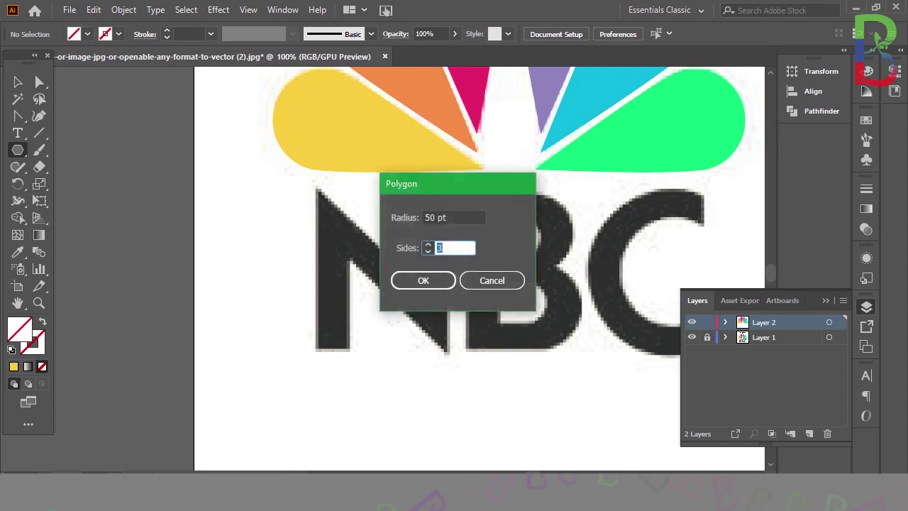
left_click(423, 281)
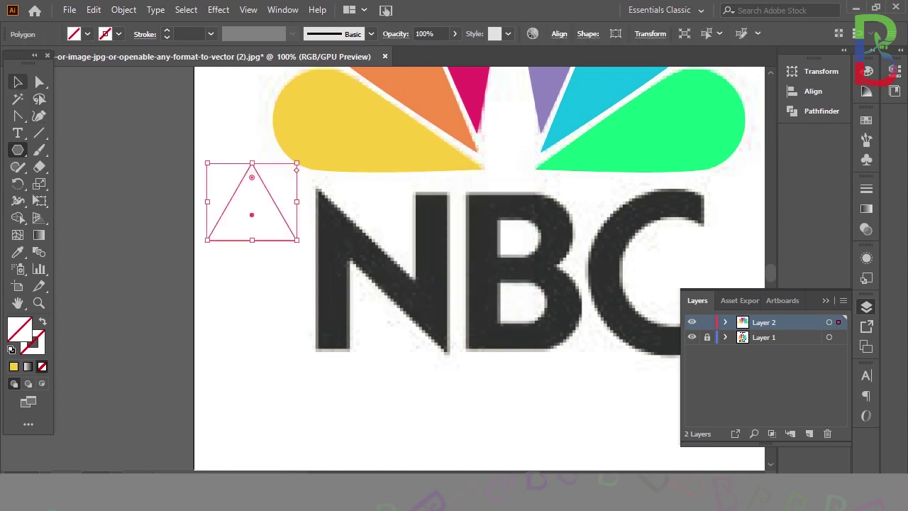
Step: Rotate the triangle a quarter turn to point left and place its vertical side against the inner edge of the N's right stem
left_click(17, 82)
left_click_drag(317, 169, 205, 147)
left_click_drag(278, 202, 416, 223)
key("a")
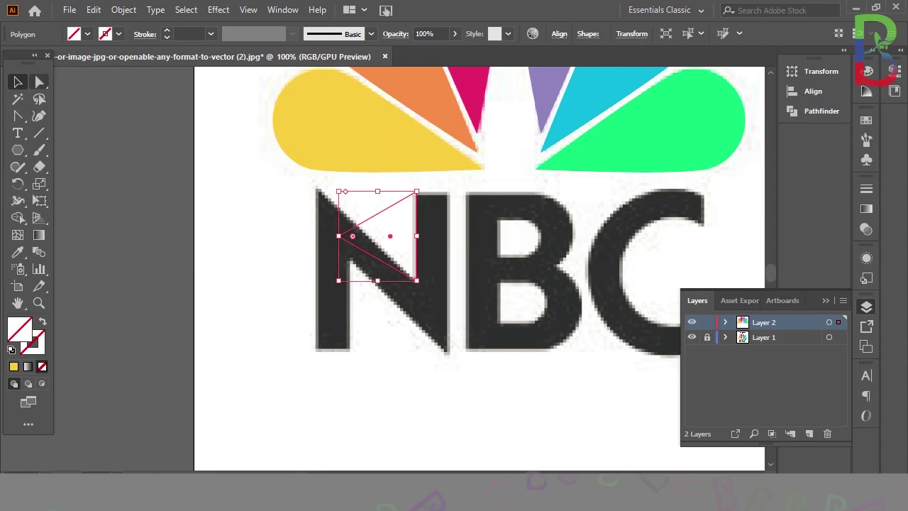
left_click(340, 235)
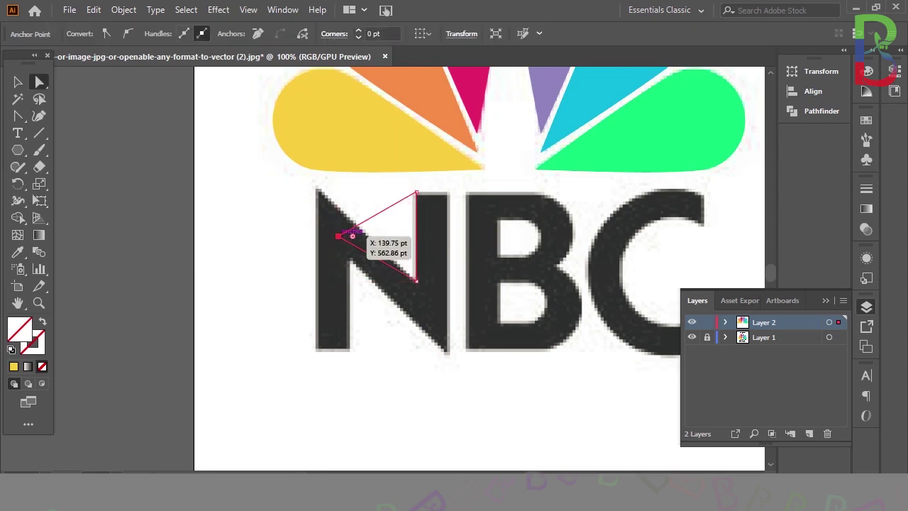
key("Delete")
key("Delete")
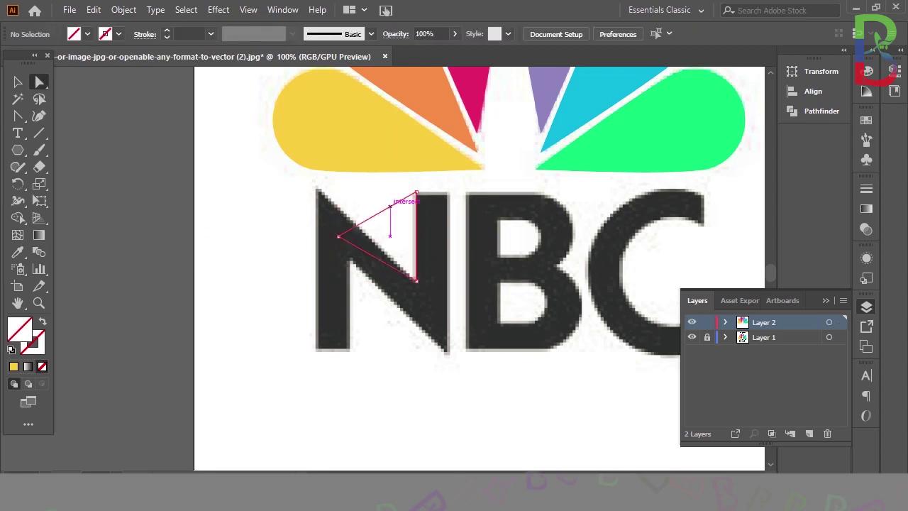
left_click(339, 236)
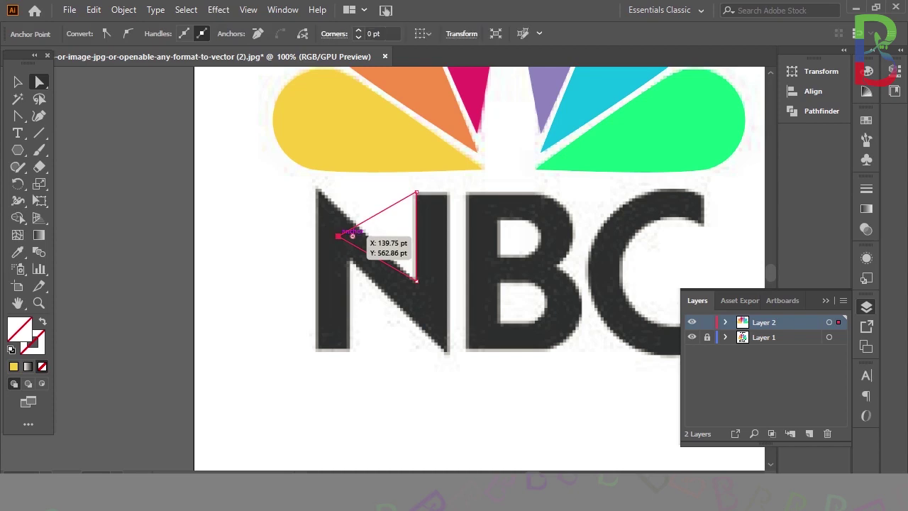
key("ctrl+shift+a")
Step: Move the triangle's left anchor beyond the N's upper-left corner and raise its upper-right anchor level with it to cover the upper notch
left_click_drag(338, 236, 311, 185)
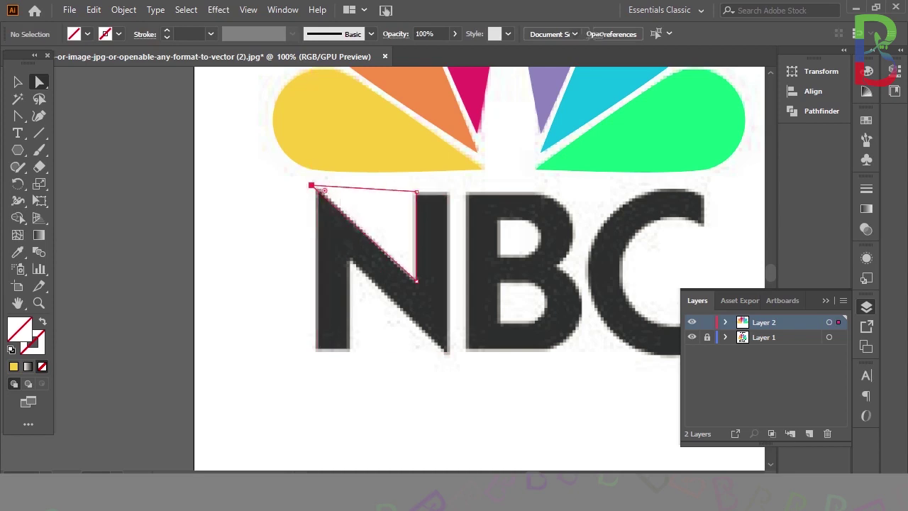
left_click_drag(417, 190, 416, 185)
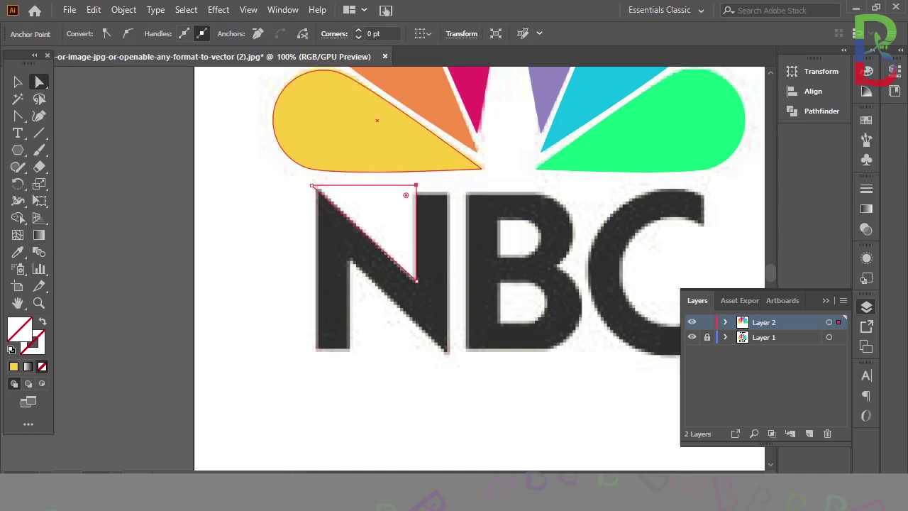
Step: Reflect a copy of the N's notch triangle across the vertical axis
key("v")
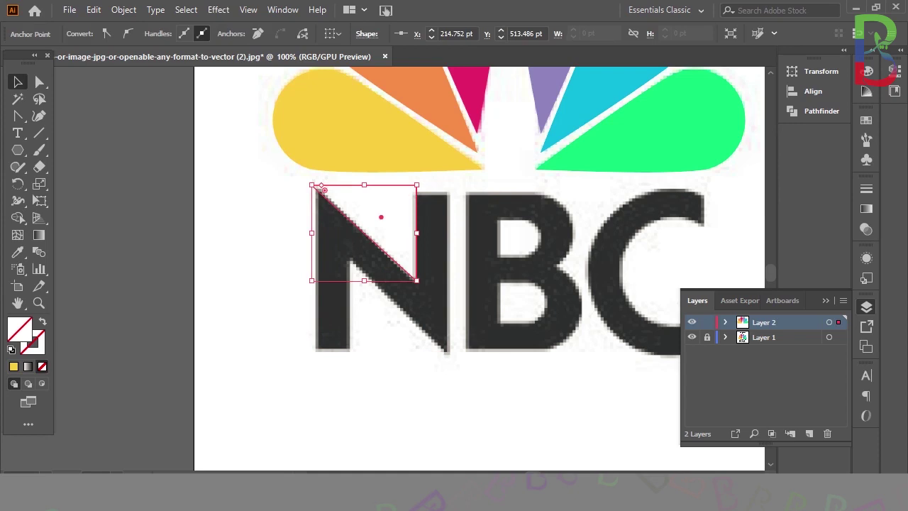
right_click(386, 174)
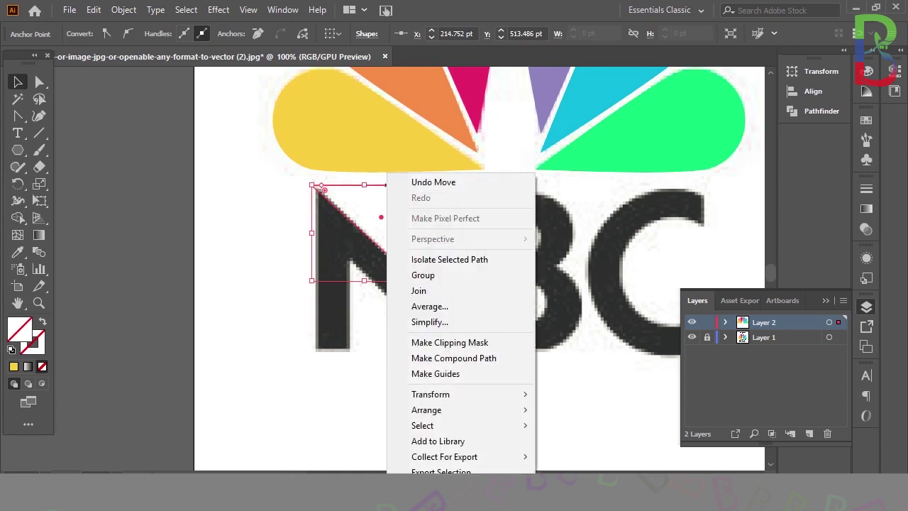
mouse_move(454, 410)
mouse_move(433, 394)
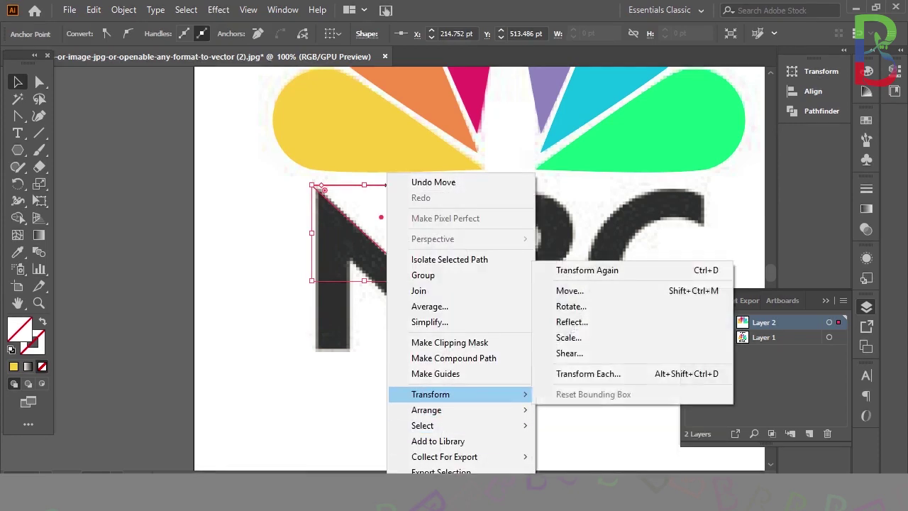
left_click(568, 318)
left_click(386, 344)
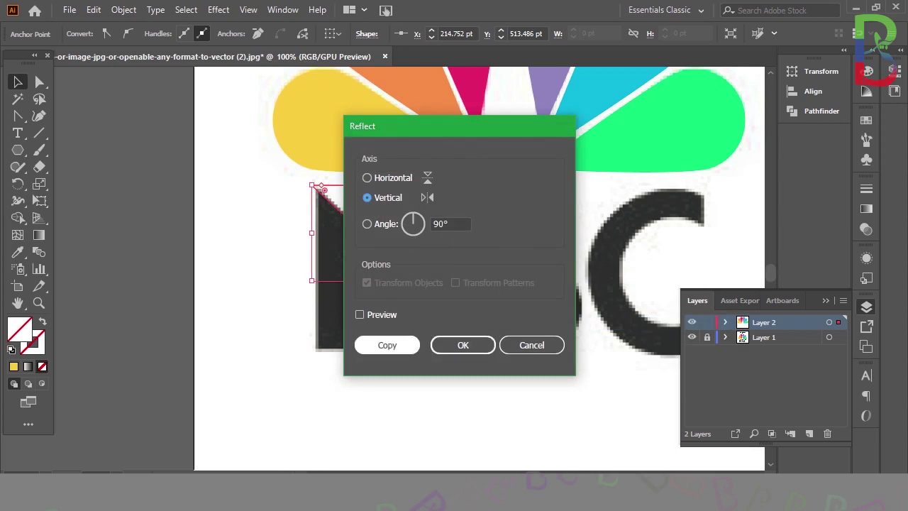
Step: Delete the reflected copy and the surplus duplicate triangles stacked over the N's upper notch
key("Delete")
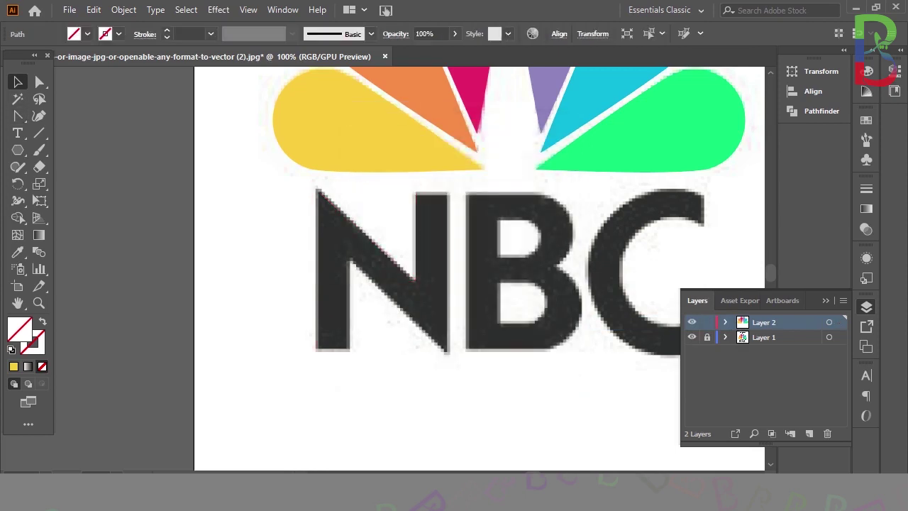
left_click(400, 192)
left_click(416, 219)
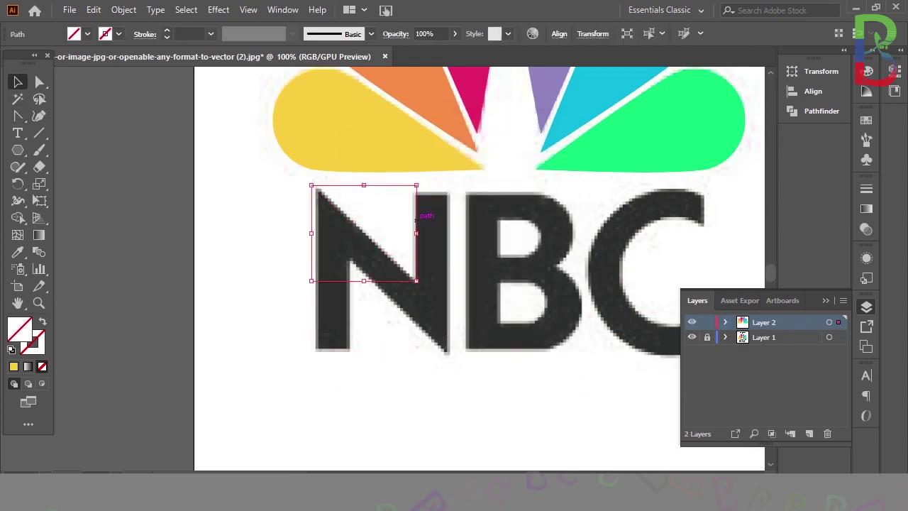
left_click_drag(416, 220, 390, 305)
key("ctrl+z")
left_click_drag(336, 236, 336, 236)
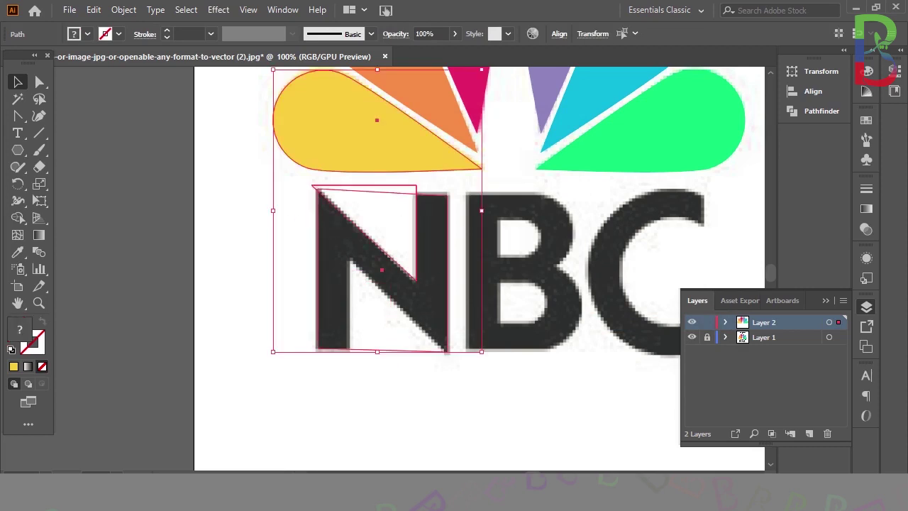
left_click(369, 186)
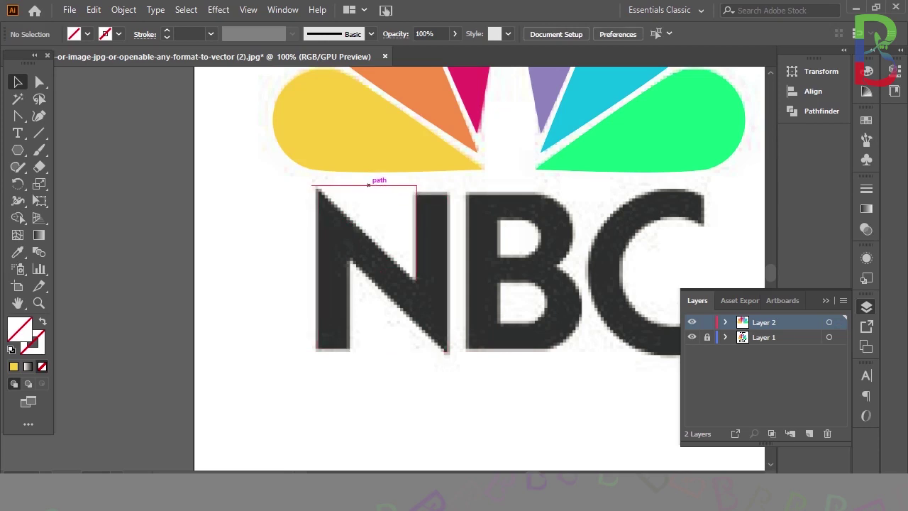
key("Delete")
left_click(347, 185)
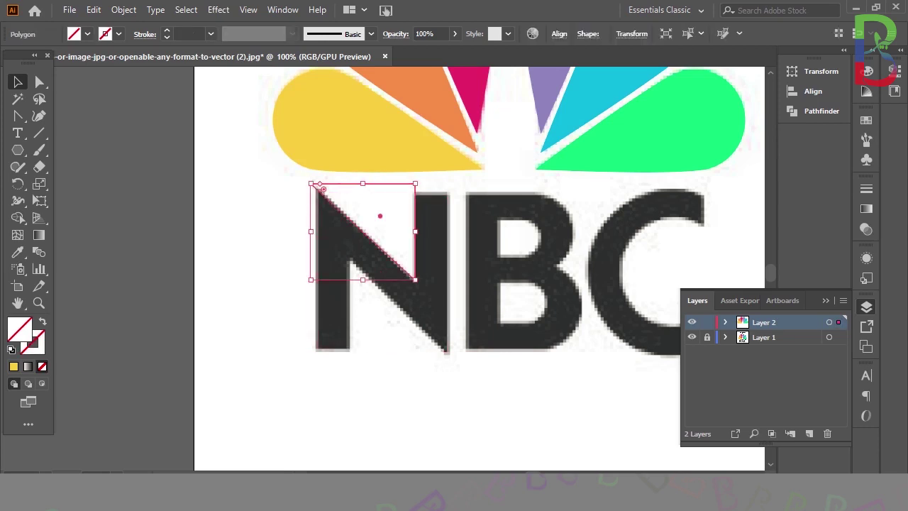
key("Delete")
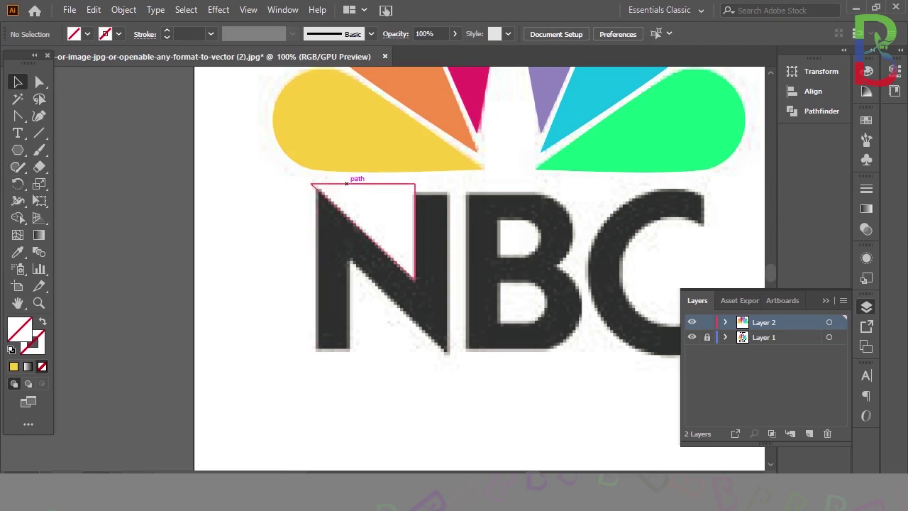
Step: Reflect a copy of the N's upper notch triangle across the vertical axis and move it over the lower notch
left_click(322, 187)
right_click(351, 234)
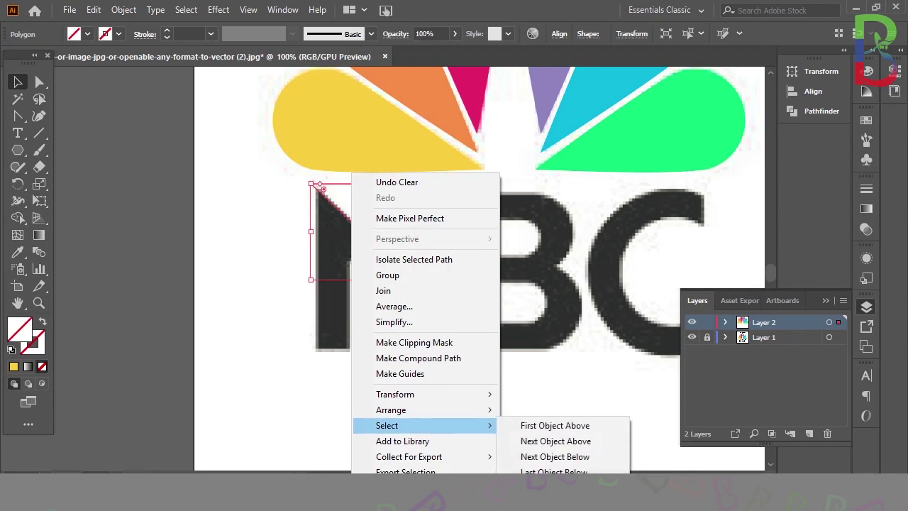
mouse_move(398, 410)
mouse_move(395, 394)
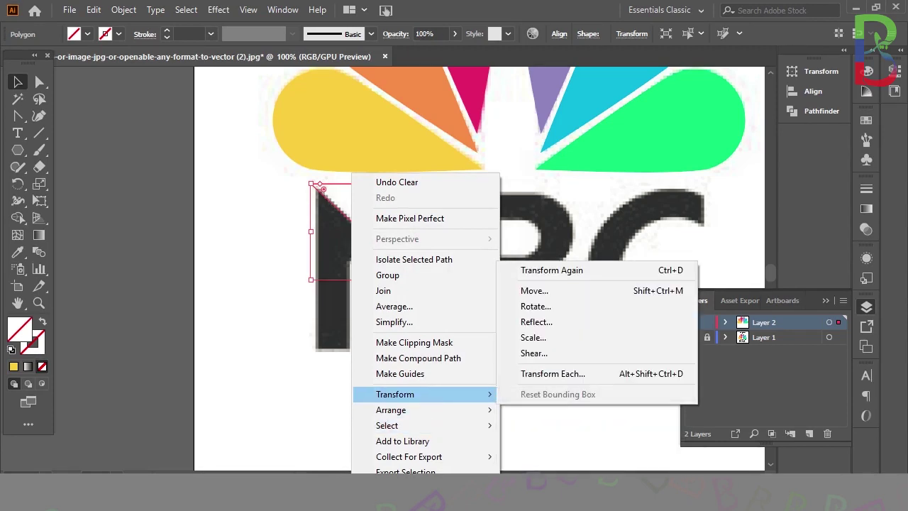
left_click(537, 320)
left_click(393, 345)
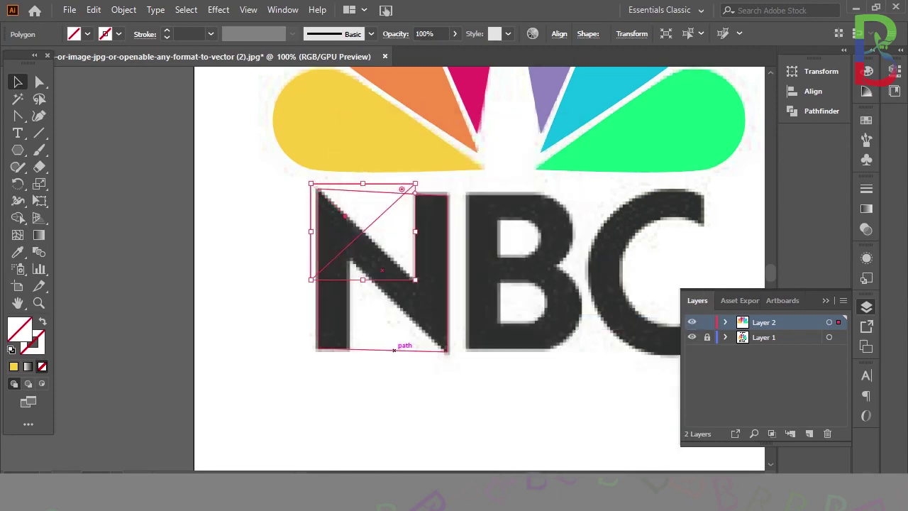
left_click_drag(387, 207, 443, 284)
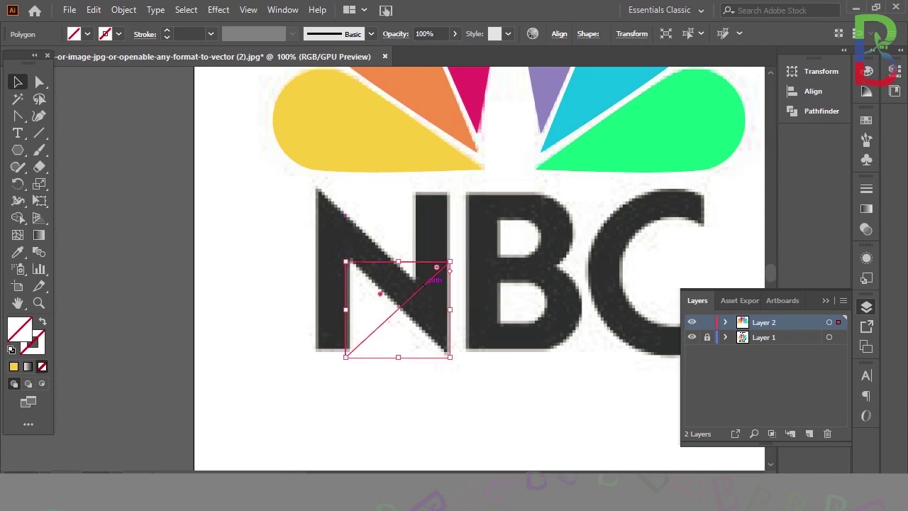
Step: Fit the copied triangle to the N's lower notch by moving its upper-right anchor just beyond the letter's lower-right tip
scroll(511, 224, "up", 1)
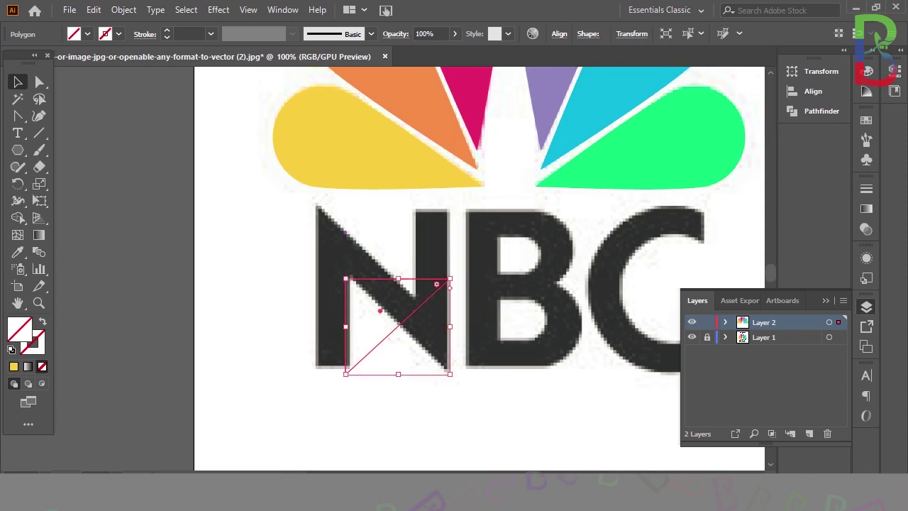
scroll(429, 443, "up", 1)
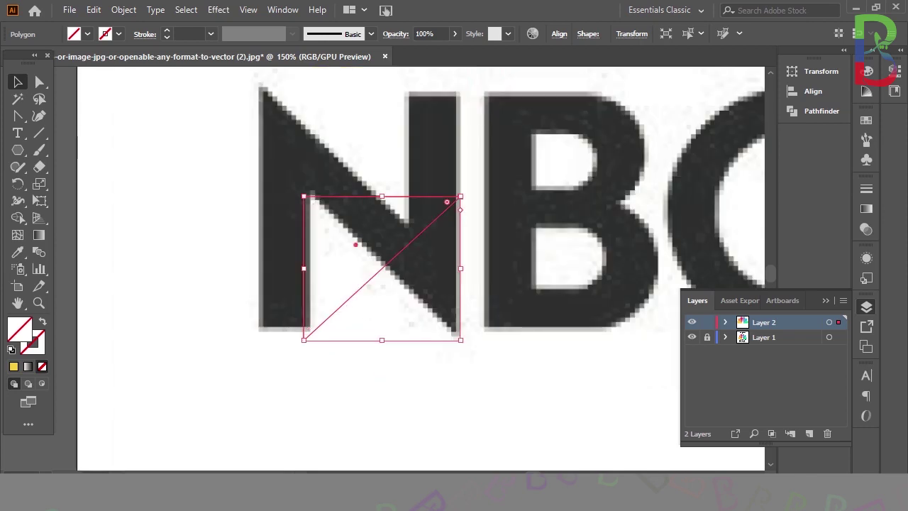
key("a")
left_click_drag(461, 197, 470, 345)
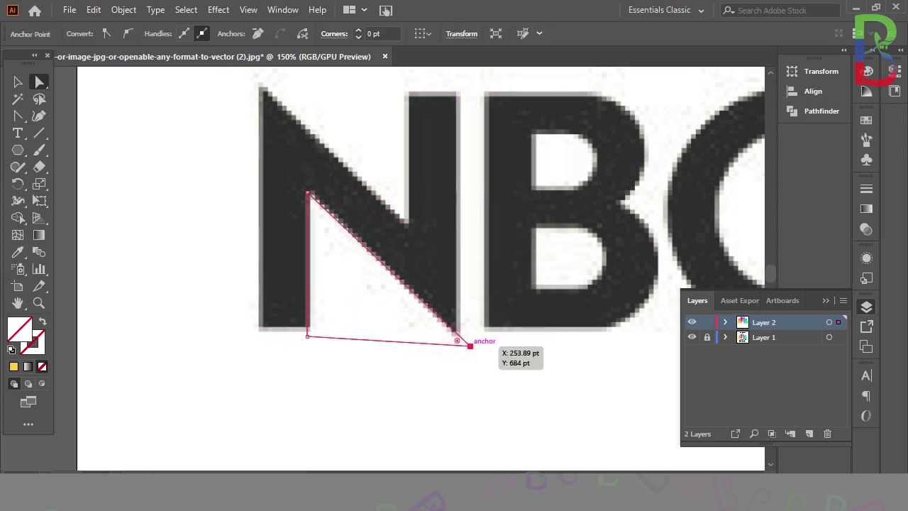
key("ctrl+shift+a")
Step: Subtract both notch triangles from the N's four-sided shape with the Shape Builder
left_click(18, 81)
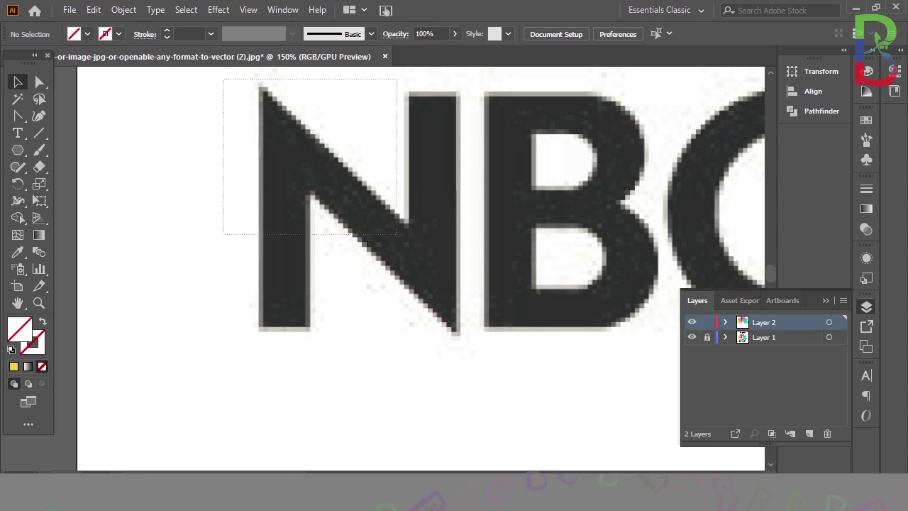
key("ctrl+a")
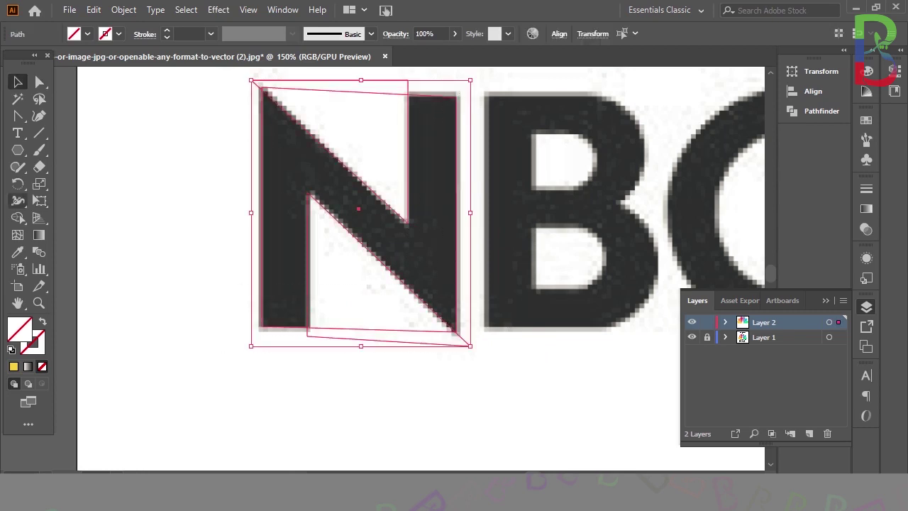
left_click(18, 217)
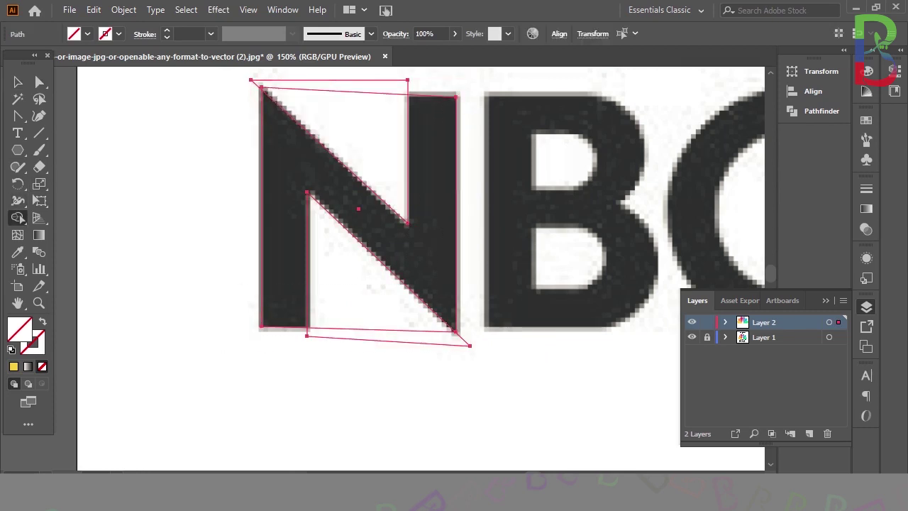
left_click_drag(376, 71, 366, 121, "alt")
left_click_drag(405, 385, 365, 323, "alt")
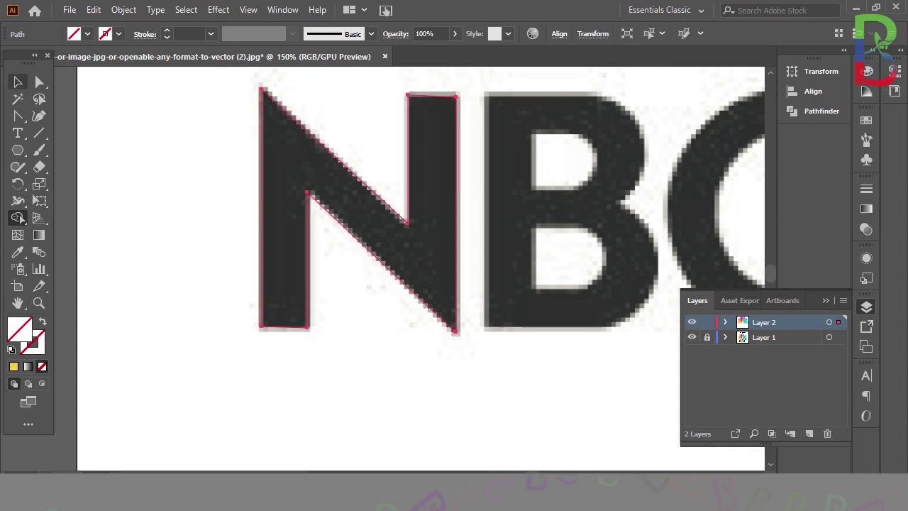
Step: Draw a full-height rectangle over the B, from its left edge to where the upper bowl begins to curve
scroll(411, 269, "right", 5)
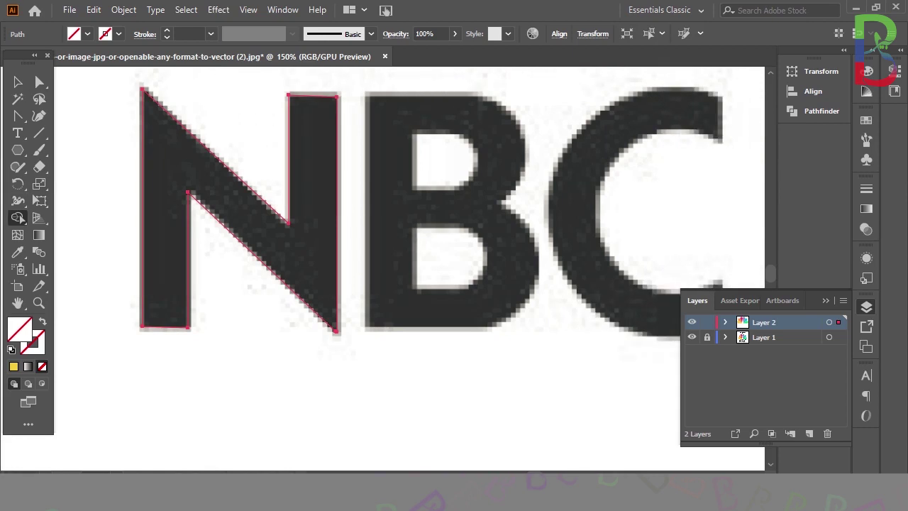
left_click_drag(18, 150, 80, 151)
left_click_drag(369, 97, 481, 326)
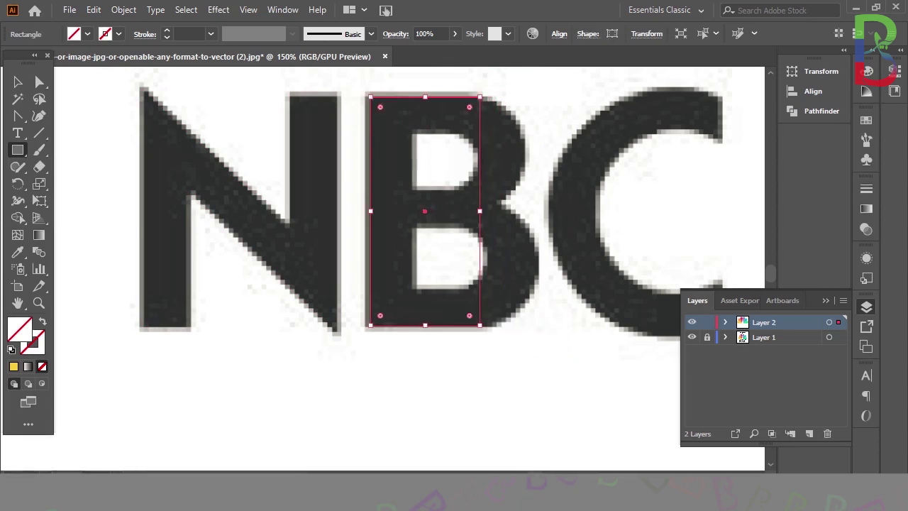
Step: Draw a circle and move it onto the B's upper bowl, matching the bowl's outer curve
left_click_drag(18, 149, 78, 183)
mouse_move(456, 117)
left_mouse_down()
mouse_move(472, 117)
mouse_move(569, 230)
left_mouse_up()
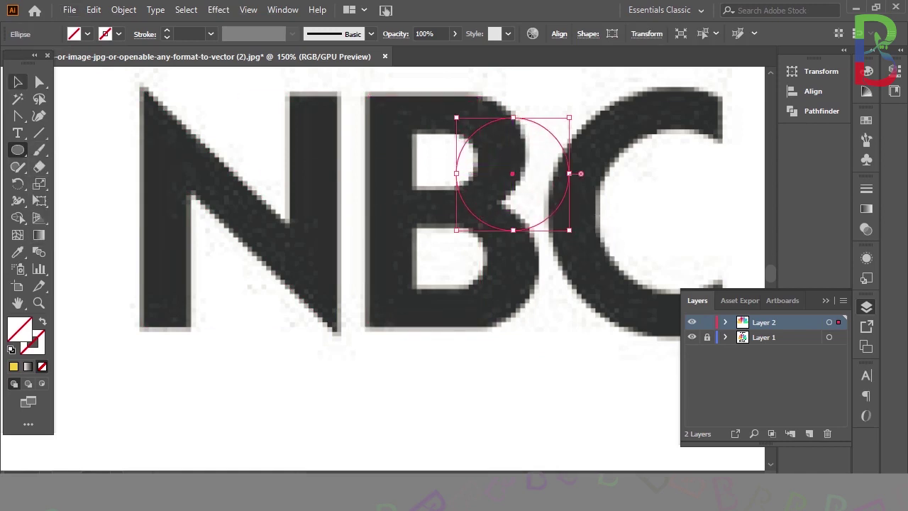
key("v")
left_click_drag(547, 127, 467, 95)
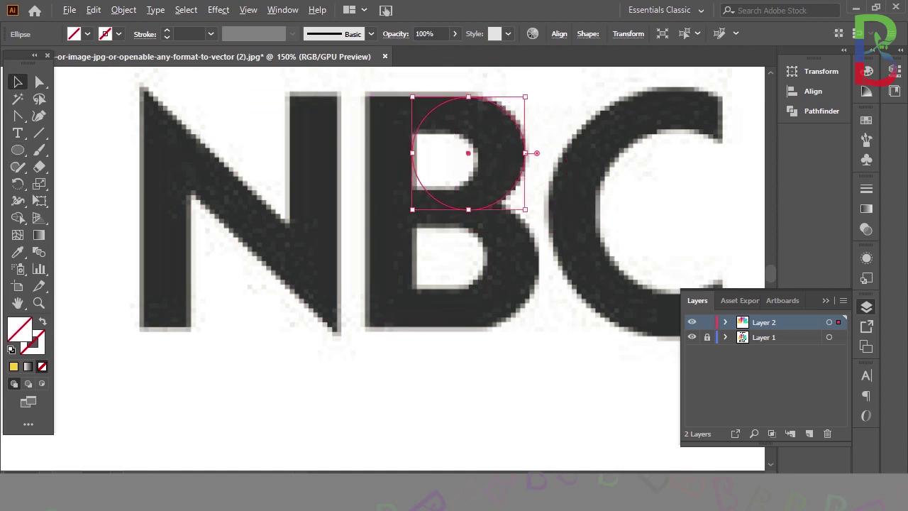
Step: Copy the circle onto the B's lower bowl, then enlarge and nudge it to match the bowl's outer curve
left_click_drag(505, 191, 519, 304)
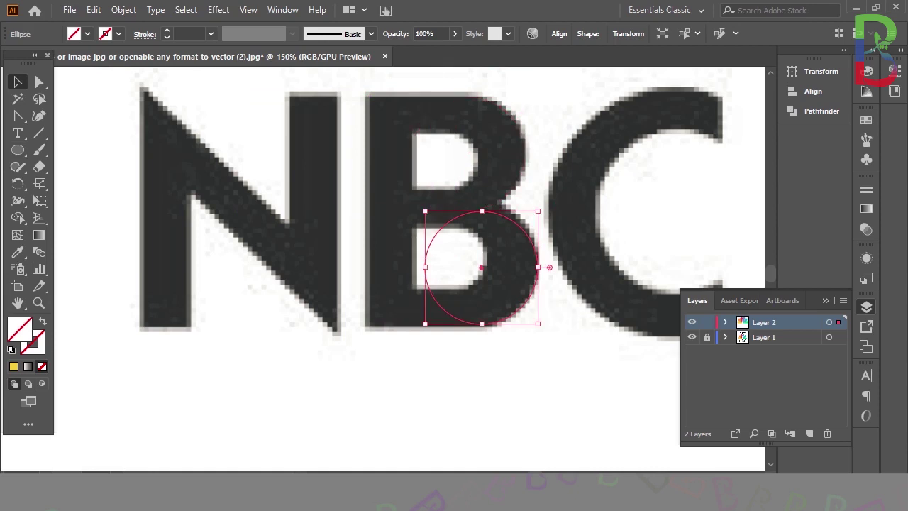
left_click_drag(539, 210, 541, 208)
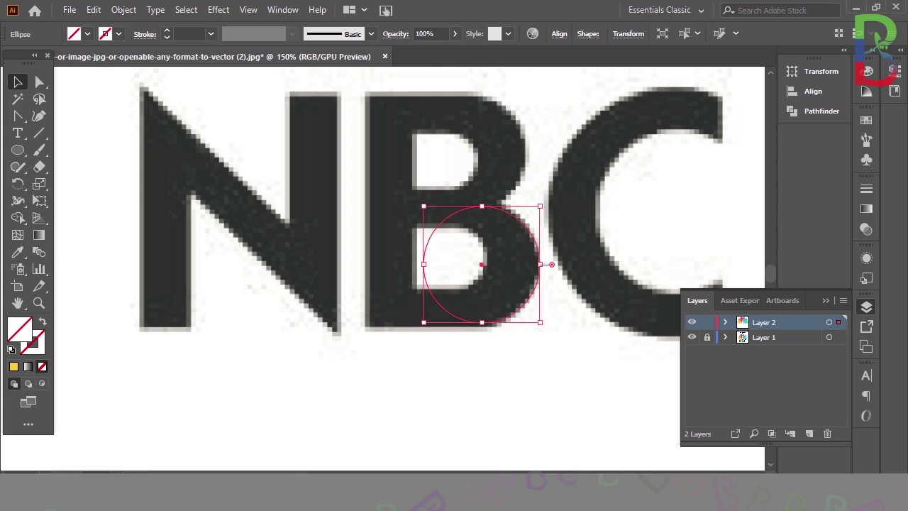
left_click(481, 206)
mouse_move(482, 206)
left_mouse_down()
mouse_move(482, 295)
mouse_move(481, 196)
left_mouse_up()
key("Left")
key("Left")
key("Left")
key("Left")
key("Left")
key("Left")
key("Down")
key("Down")
key("Down")
key("Down")
key("Down")
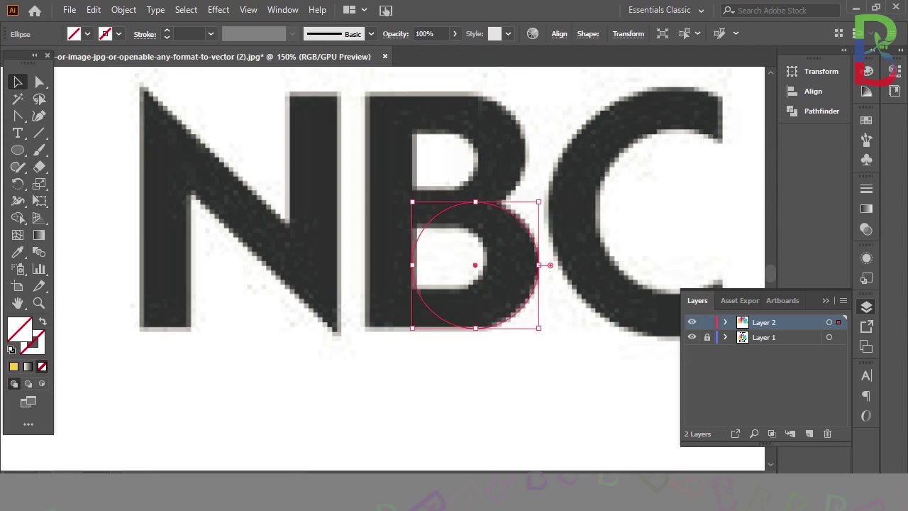
Step: Enlarge the B's upper circle slightly and nudge it to line up with the upper bowl's outer edge
left_click_drag(552, 114, 469, 152)
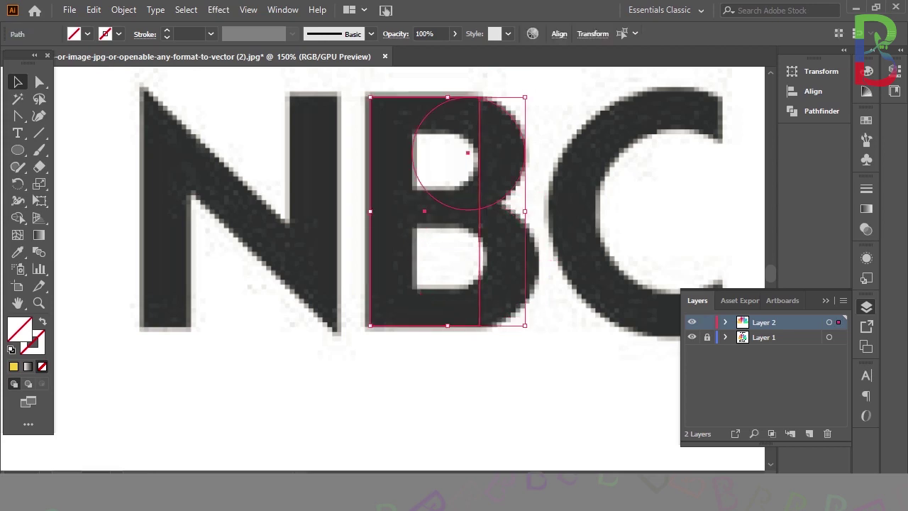
left_click(510, 115)
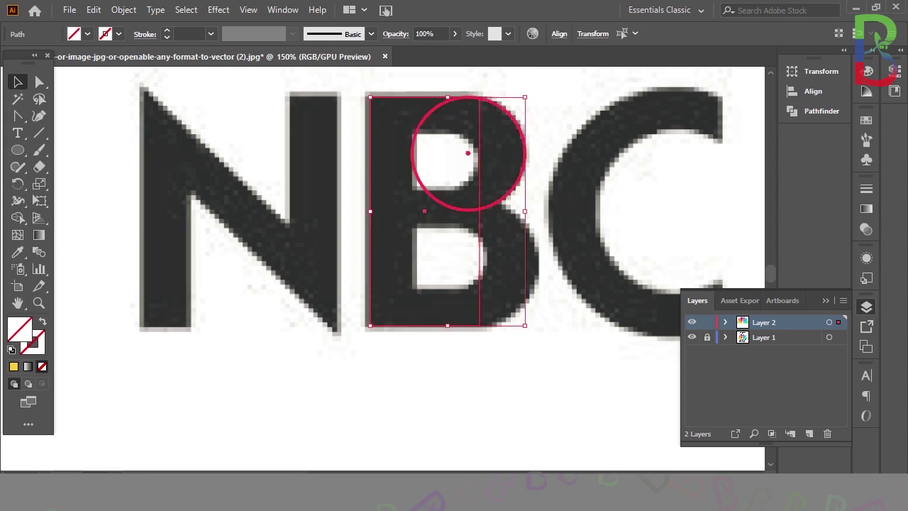
key("ctrl+shift+a")
left_click(499, 201)
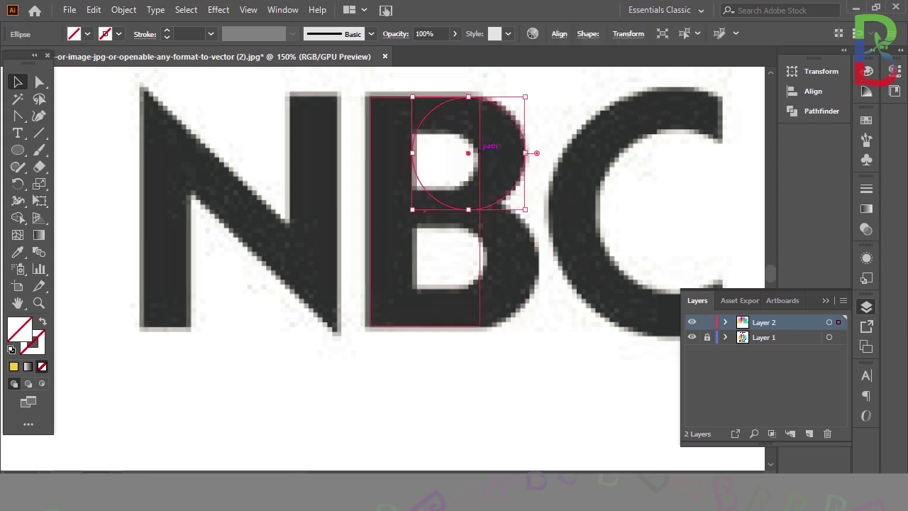
left_click_drag(412, 96, 407, 92)
key("Down")
key("Left")
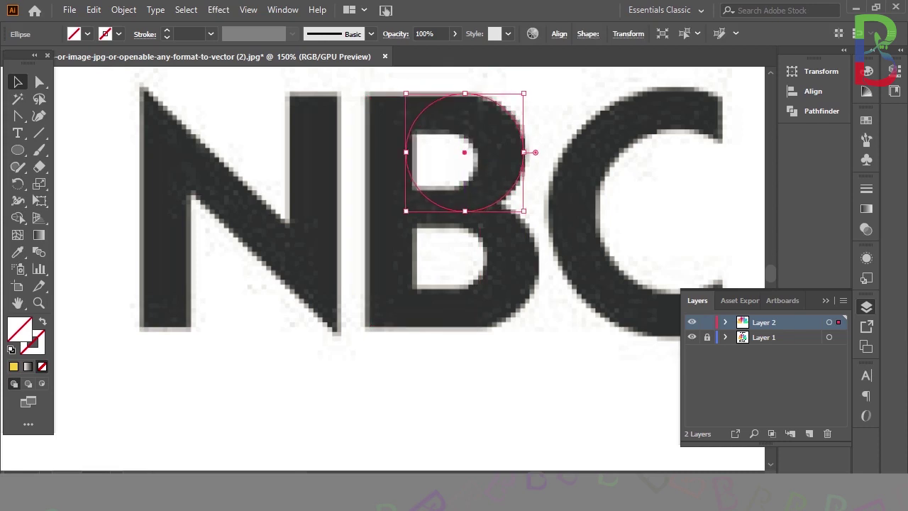
key("ctrl+shift+a")
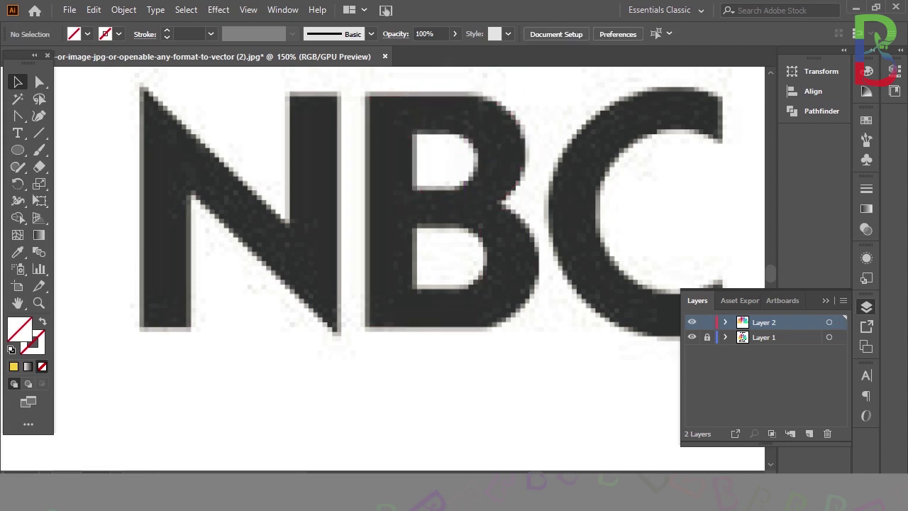
Step: Delete the stray leftover path that overlaps the yellow feather, the N and the B's stem
key("ctrl+a")
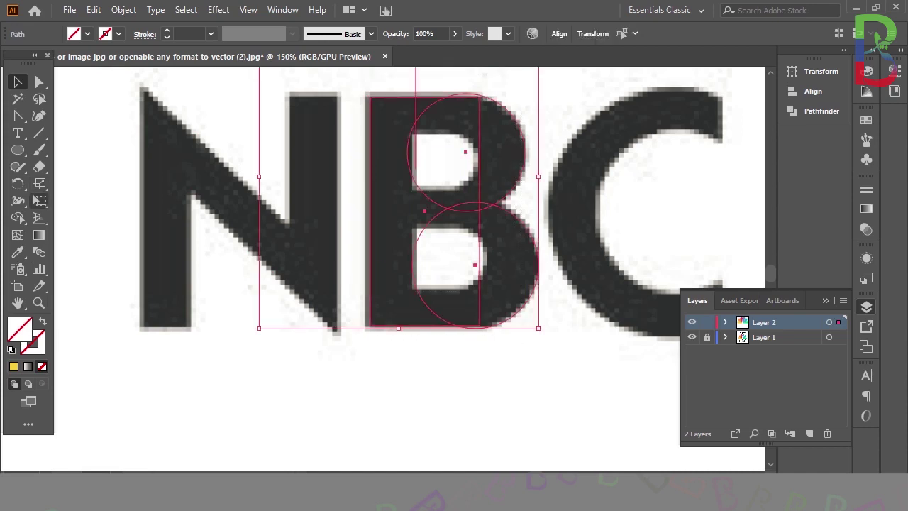
left_click(17, 218)
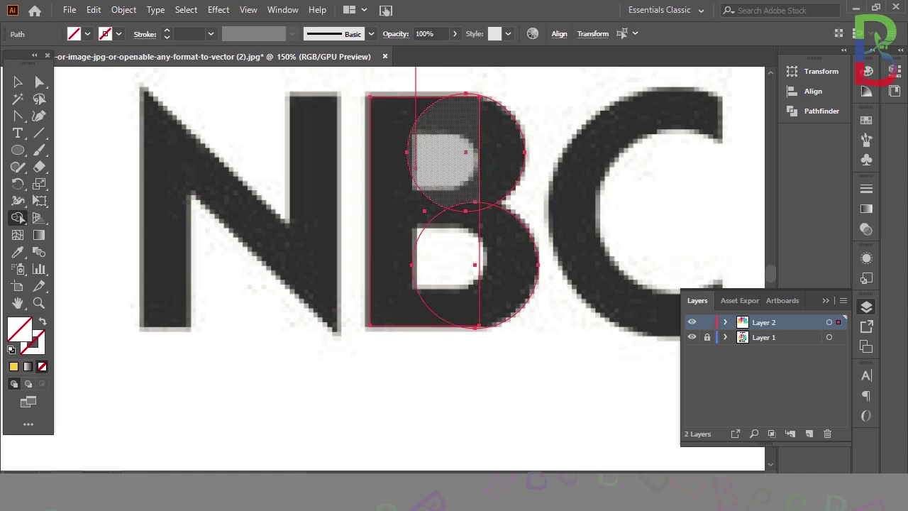
scroll(447, 283, "up", 3)
key("v")
left_click(441, 132)
left_click(416, 136)
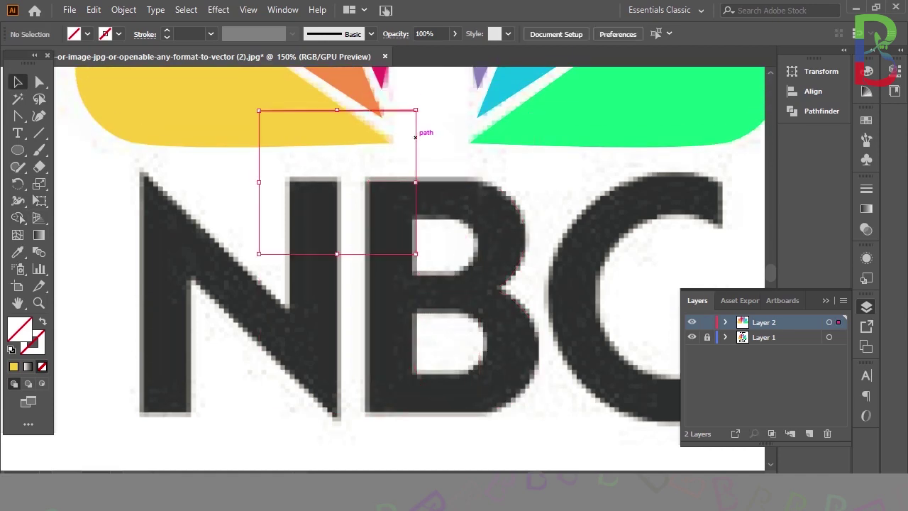
key("Delete")
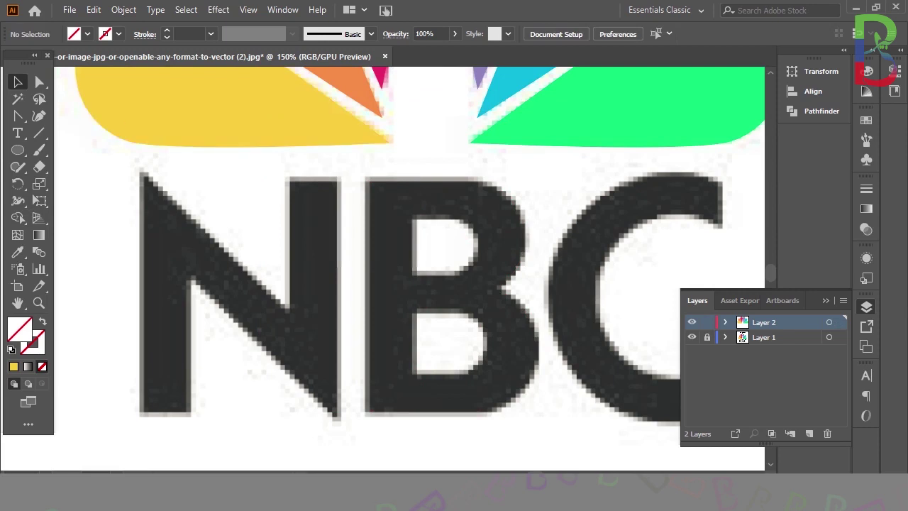
Step: Merge the B's stem rectangle and both bowl circles into one outline with the Shape Builder tool, including the small gap between the bowls
left_click_drag(353, 167, 547, 418)
scroll(409, 268, "down", 1)
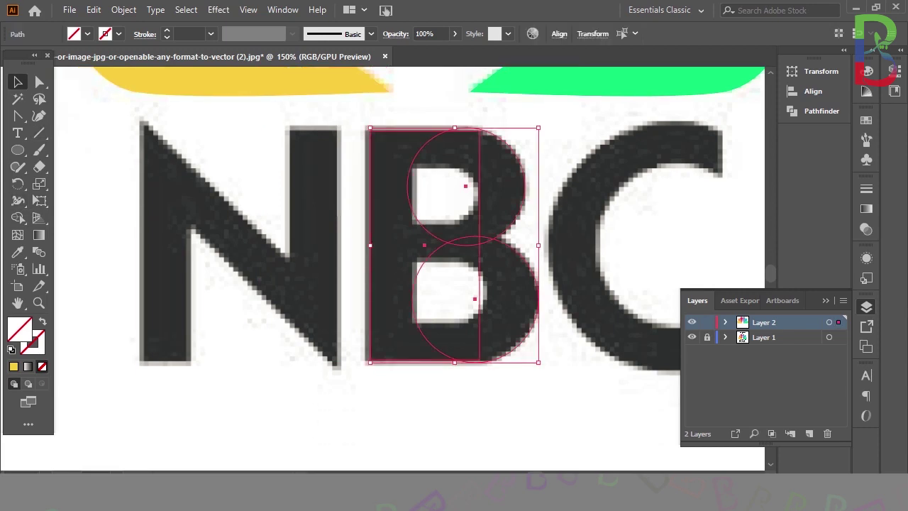
left_click(17, 201)
key("shift+m")
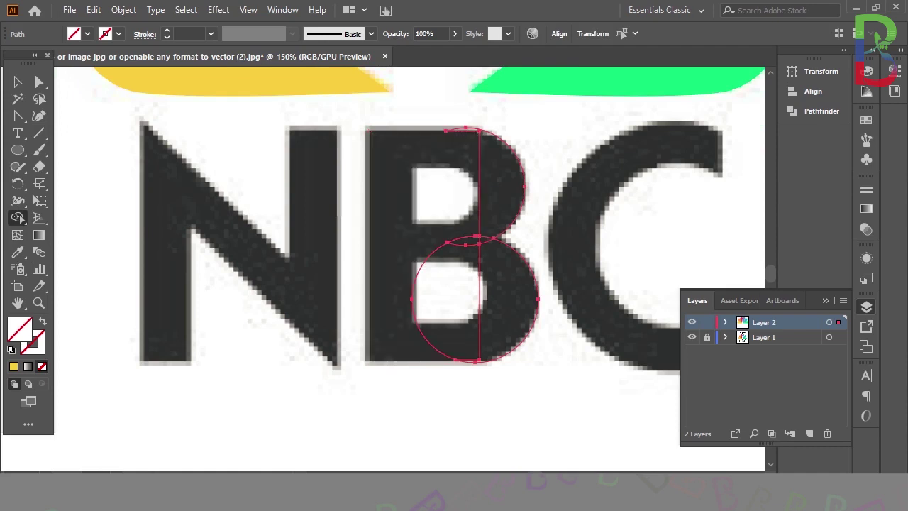
left_click_drag(390, 213, 444, 191)
left_click_drag(398, 269, 447, 298)
left_click_drag(432, 241, 468, 240)
left_click_drag(507, 305, 496, 191)
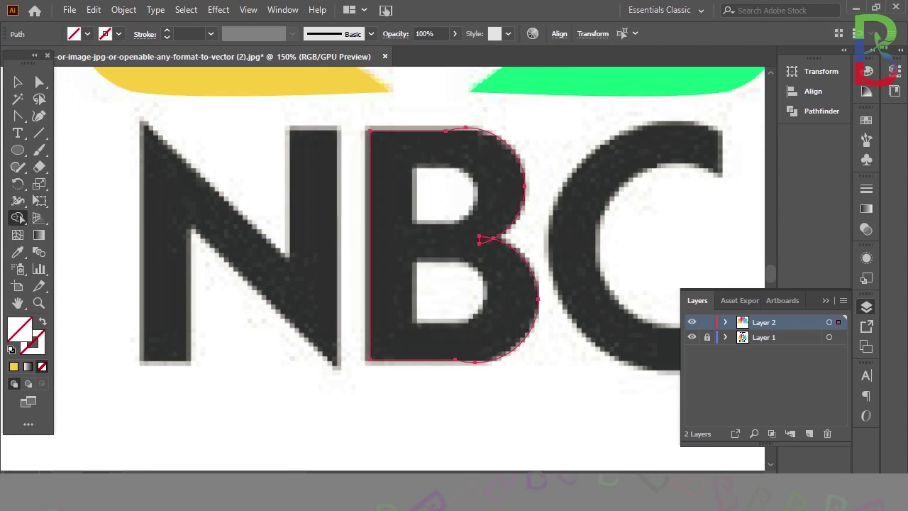
left_click(465, 243)
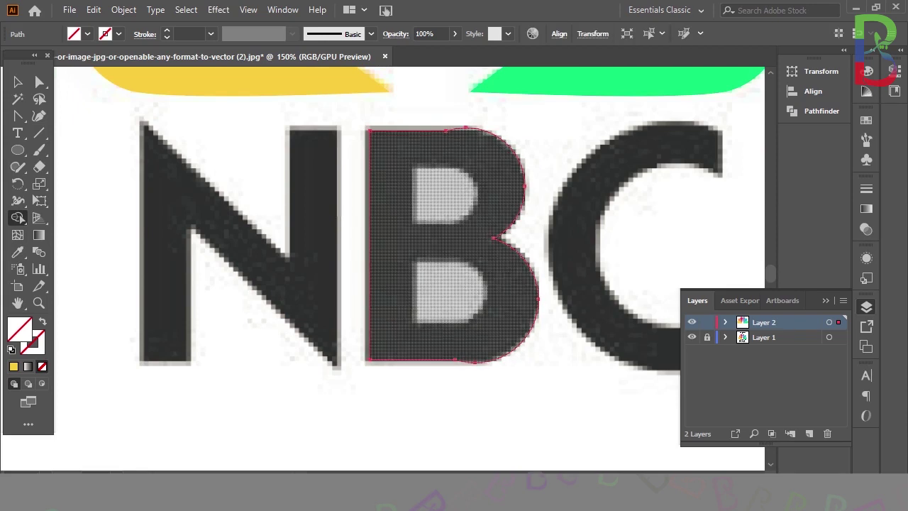
Step: Draw a rectangle over the straight-sided part of the B's upper counter
left_click(17, 150)
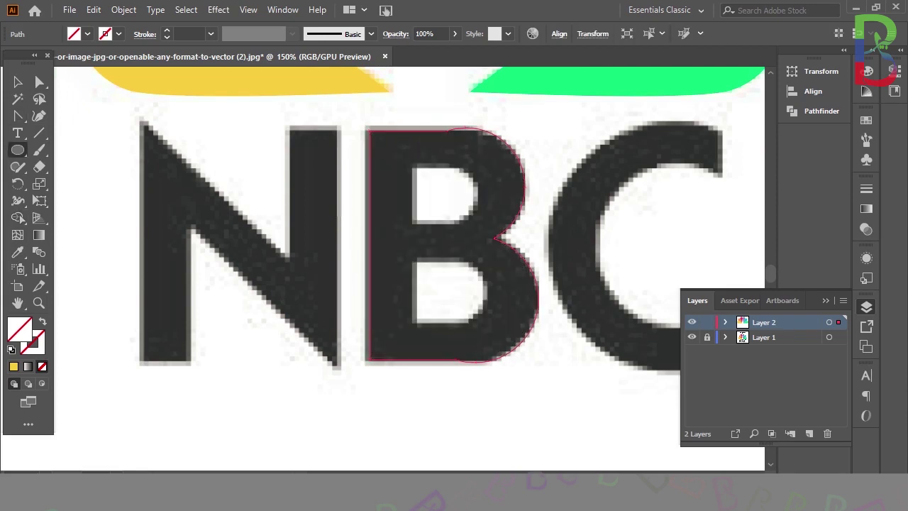
left_click_drag(17, 149, 75, 150)
left_click_drag(413, 168, 459, 222)
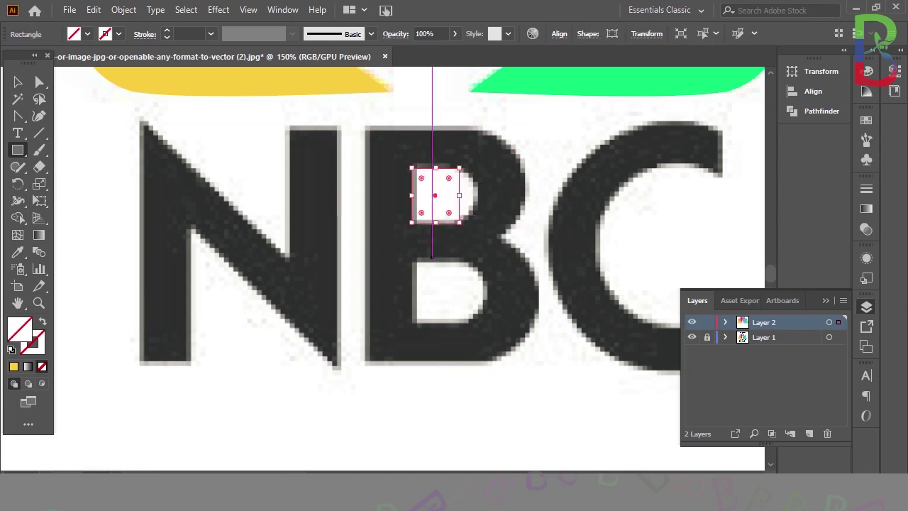
Step: Draw a circle and move it onto the B's upper counter, matching the counter's rounded side
left_click(17, 150)
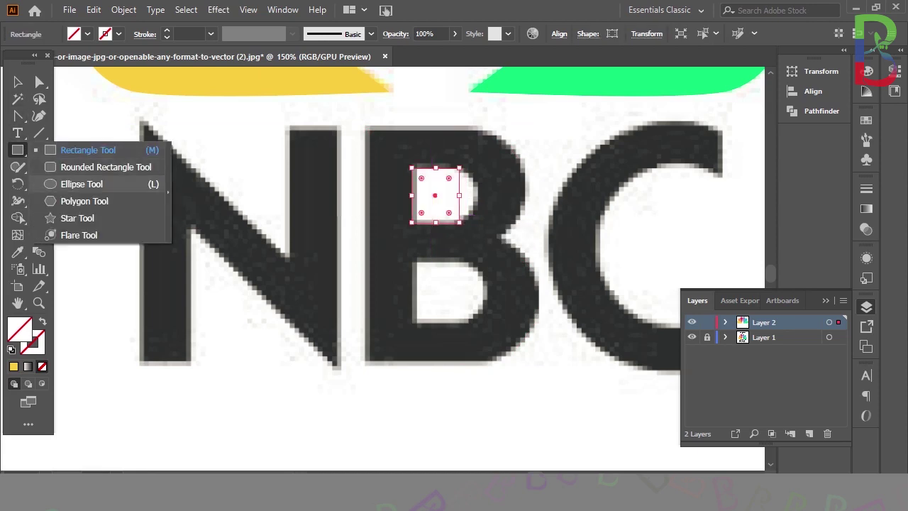
left_click(81, 184)
left_click_drag(439, 188, 501, 250)
key("v")
left_click_drag(501, 219, 477, 195)
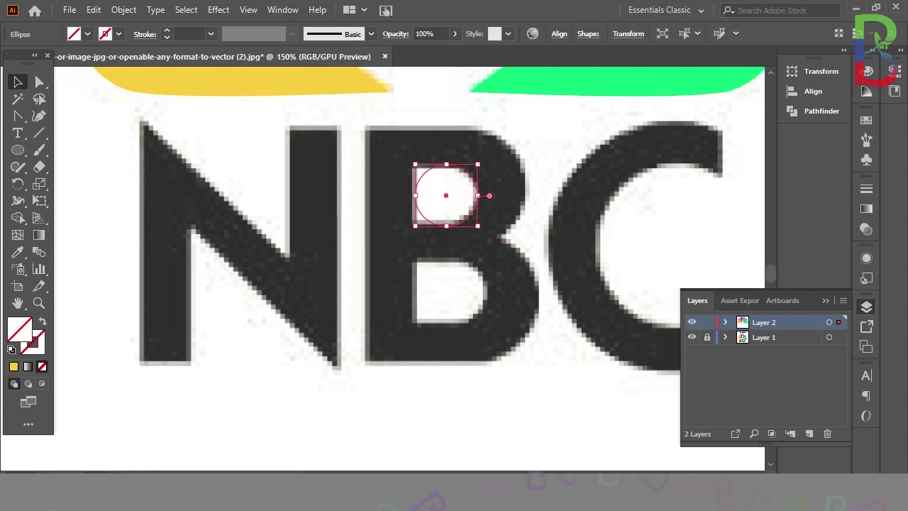
Step: Copy the counter's rectangle and circle onto the B's lower counter, then enlarge and nudge them down to fit
left_click_drag(403, 158, 468, 213)
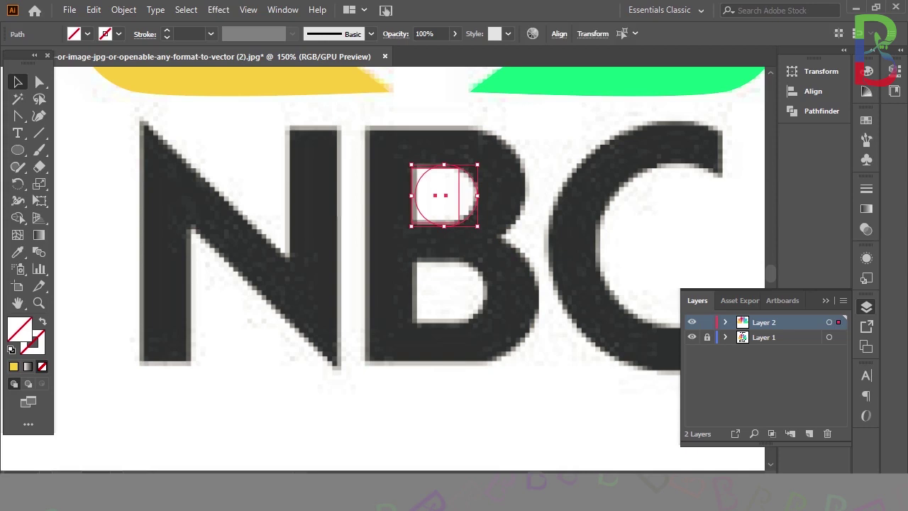
key("Delete")
key("ctrl+z")
left_click_drag(471, 213, 476, 308)
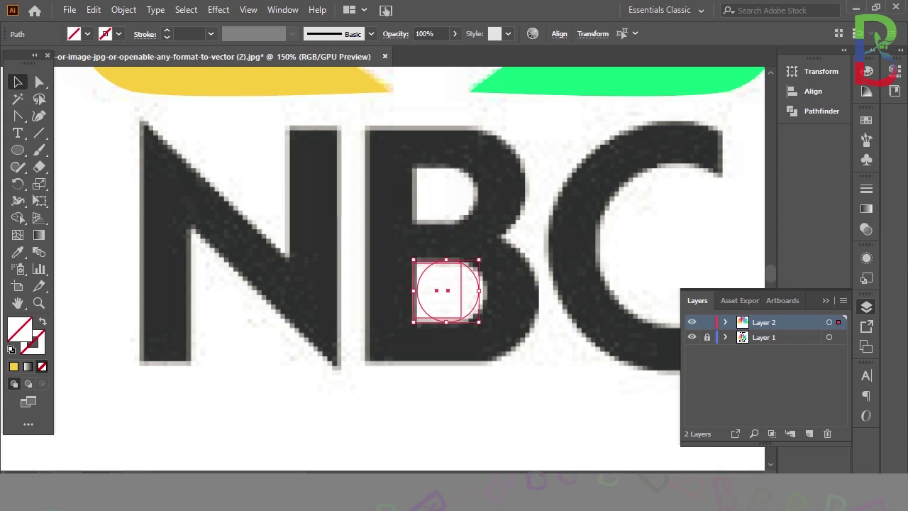
left_click_drag(479, 260, 484, 256)
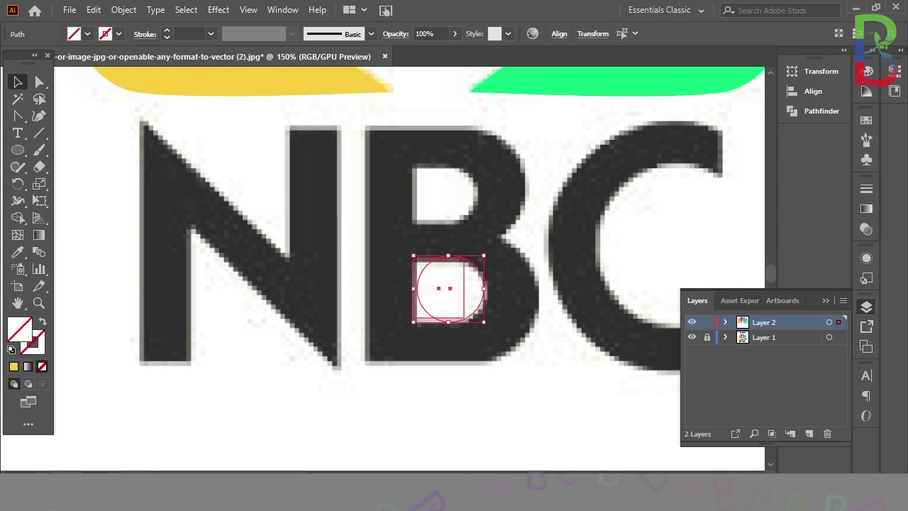
key("Down")
key("Down")
key("Down")
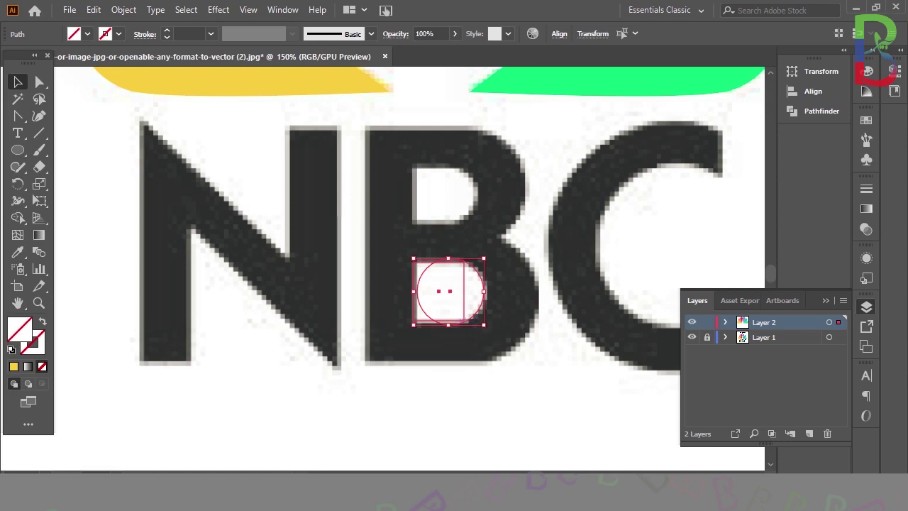
left_click_drag(484, 324, 488, 328)
Step: Try to merge the rectangle and circle over the B's upper counter with the Shape Builder tool
key("ctrl+shift+a")
left_click_drag(401, 160, 465, 213)
left_click(18, 217)
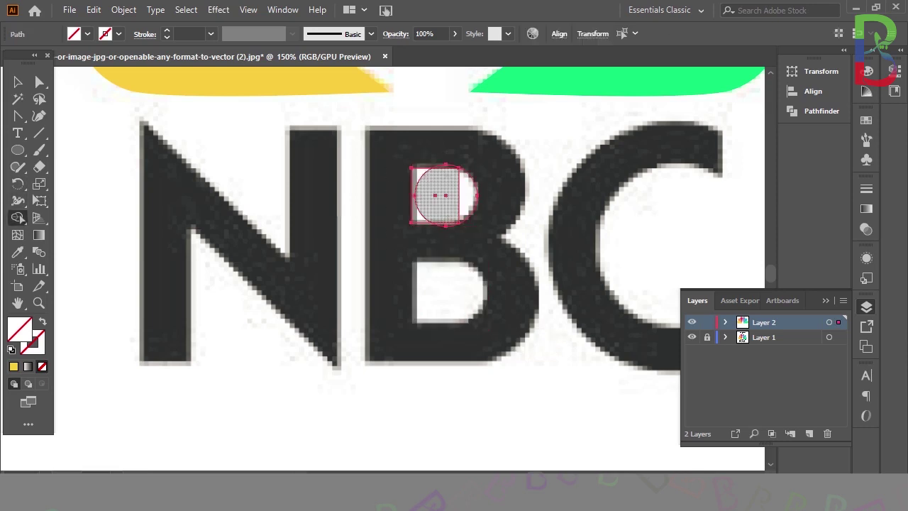
left_click_drag(419, 196, 469, 195)
key("ctrl+z")
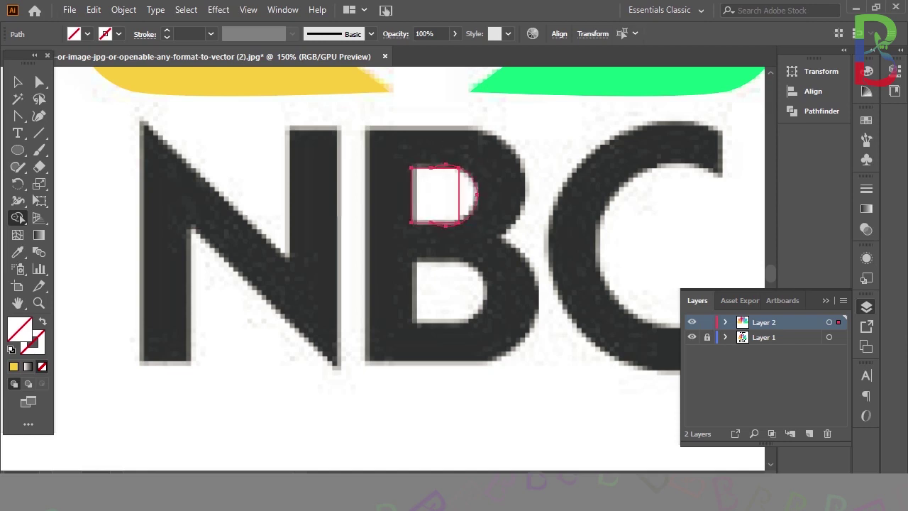
key("v")
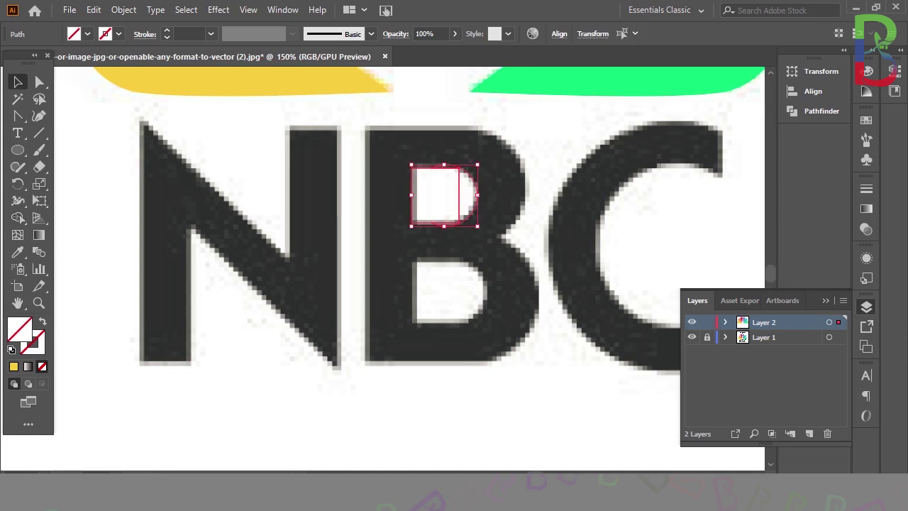
left_click(470, 195)
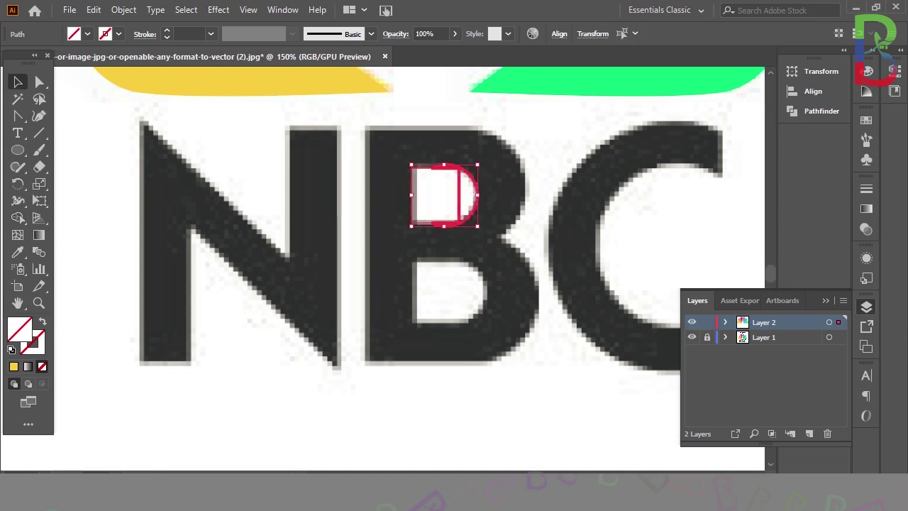
key("ctrl+shift+a")
Step: Try nudging the rounded piece of the B's upper counter left and down, then restore the original rectangle and circle
left_click(434, 167)
left_click_drag(435, 168, 474, 175)
left_click(473, 180)
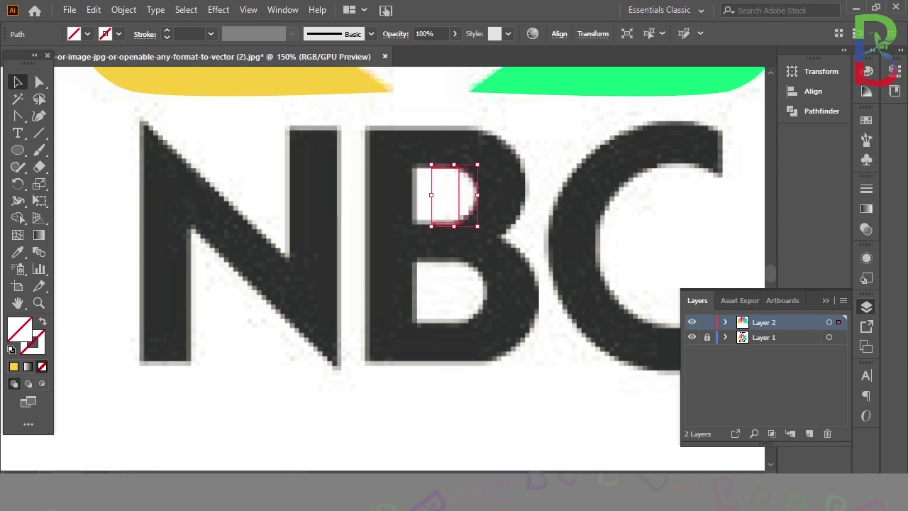
key("Left")
key("Down")
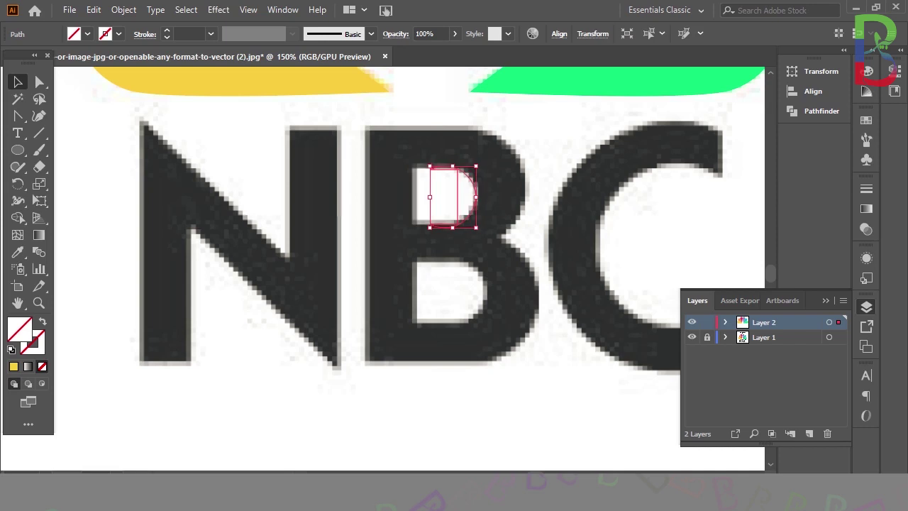
left_click(412, 191)
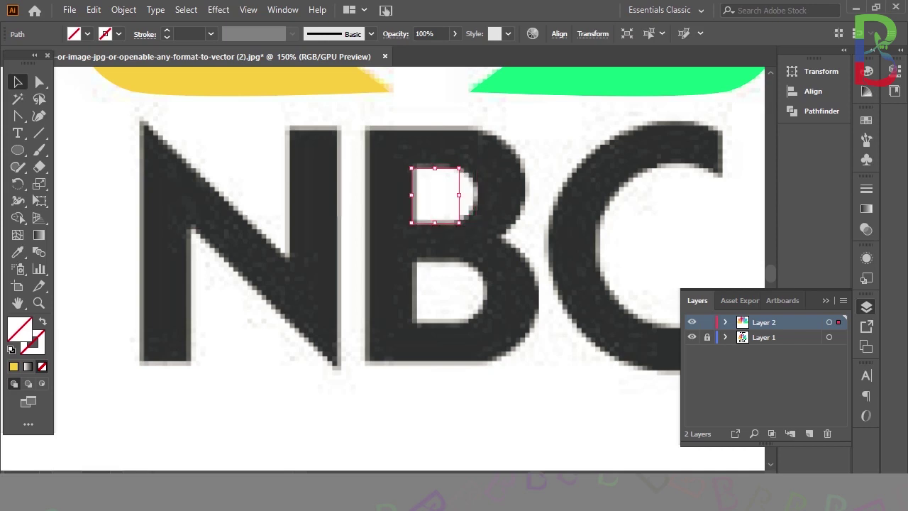
left_click(475, 188, "shift")
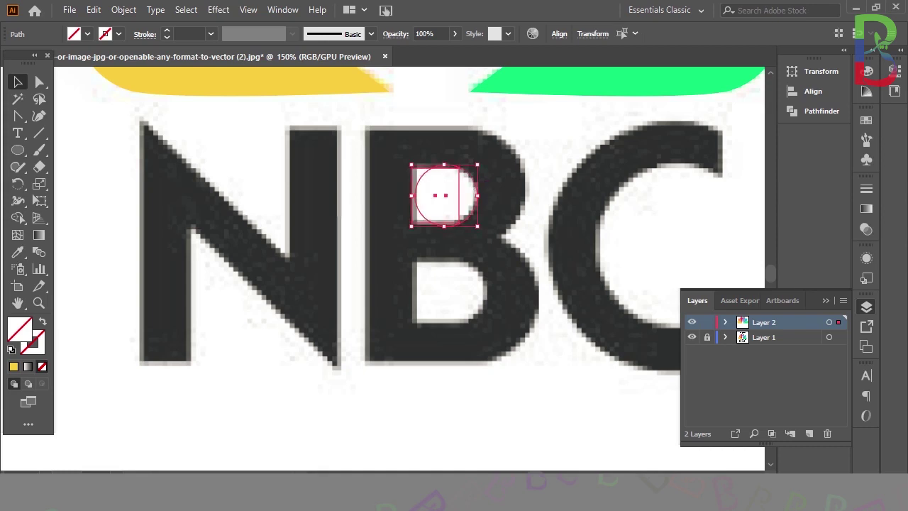
Step: Nudge the circle over the B's upper counter one step left
key("ctrl+shift+a")
left_click(475, 187)
key("Left")
left_click(458, 199, "shift")
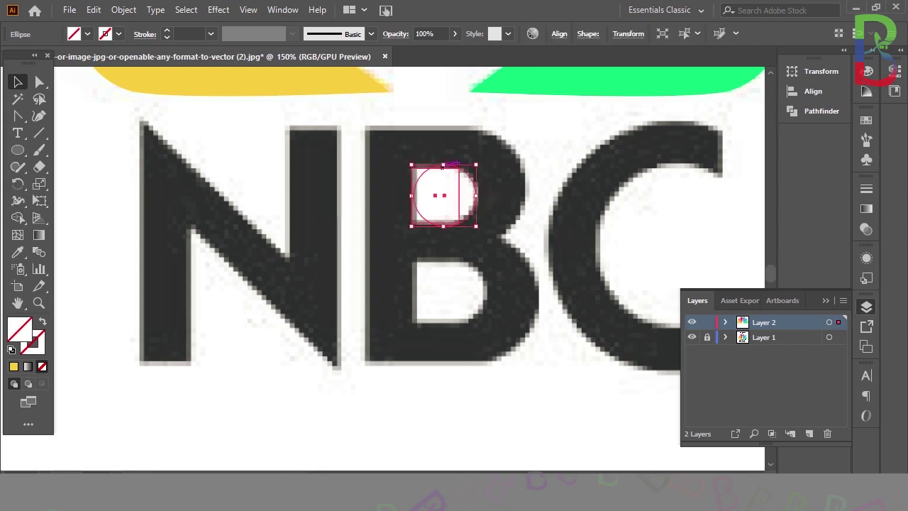
Step: Try to trim the circle's overhang above the upper counter's rectangle with the Shape Builder tool
key("ctrl+shift+a")
left_click_drag(405, 159, 474, 220)
left_click(17, 218)
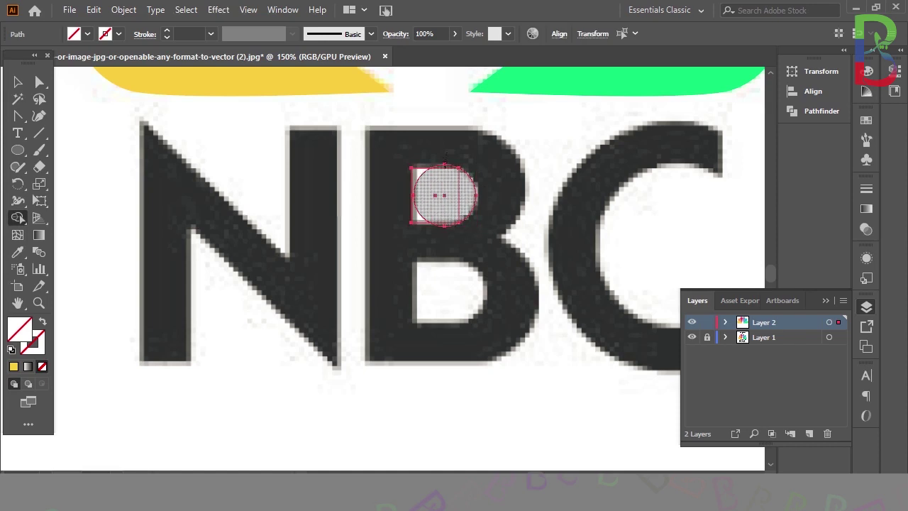
left_click_drag(446, 161, 447, 184)
key("ctrl+z")
left_click_drag(437, 147, 445, 165)
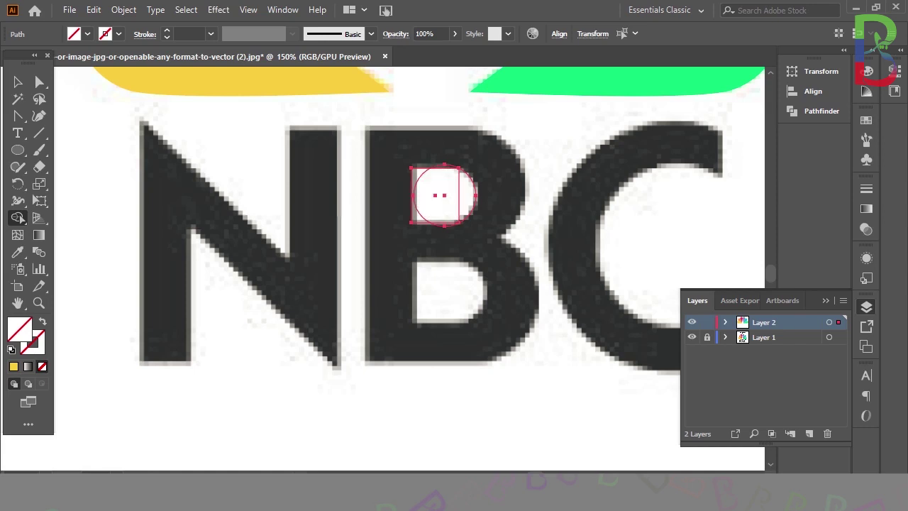
left_click(18, 82)
left_click_drag(445, 164, 444, 165)
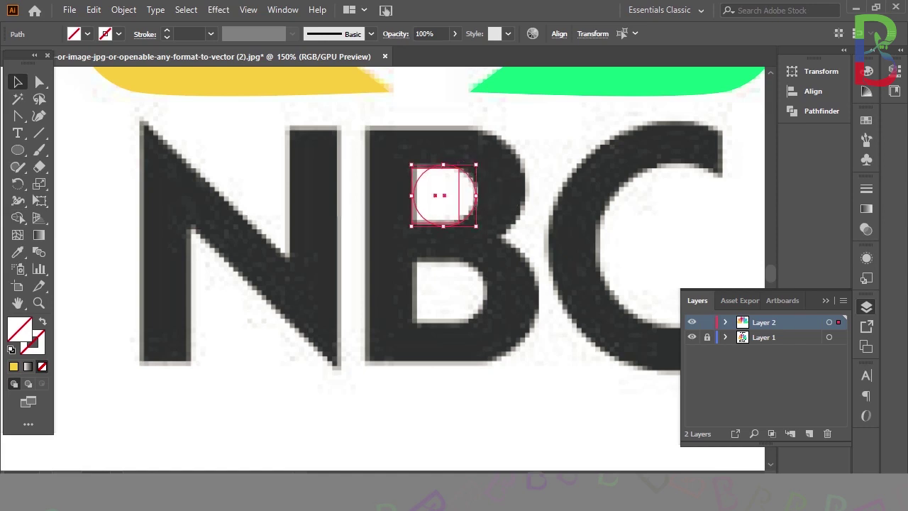
Step: Shrink the circle over the B's upper counter so its height comes closer to the rectangle's
key("ctrl+shift+a")
left_click(415, 223)
left_click_drag(435, 224, 435, 222)
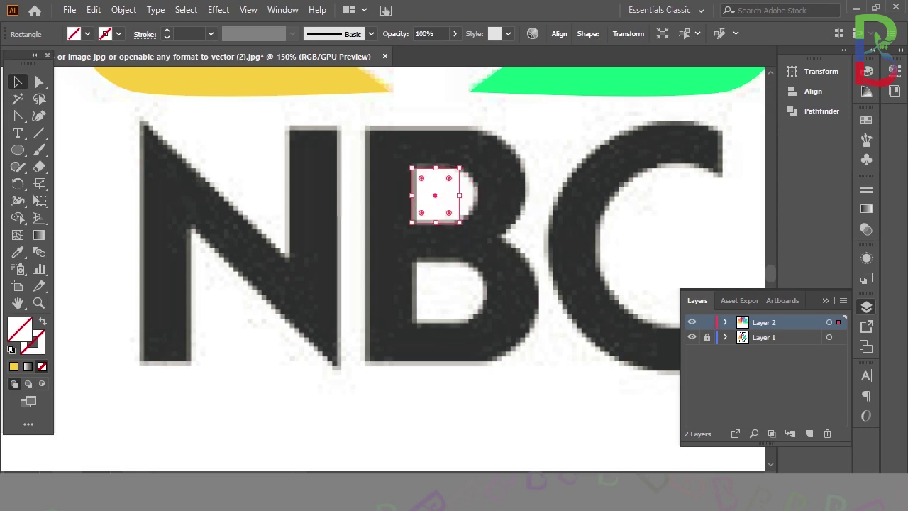
left_click(474, 186)
left_click_drag(477, 225, 472, 222)
left_click(466, 184)
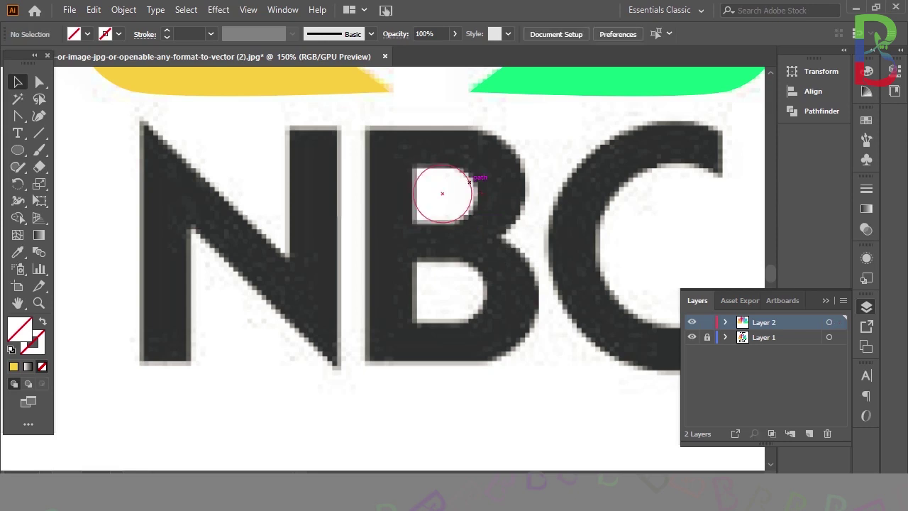
Step: Nudge the upper counter's circle three steps right and one step down to match the rounded side
left_click(469, 183)
left_click_drag(425, 185, 447, 219)
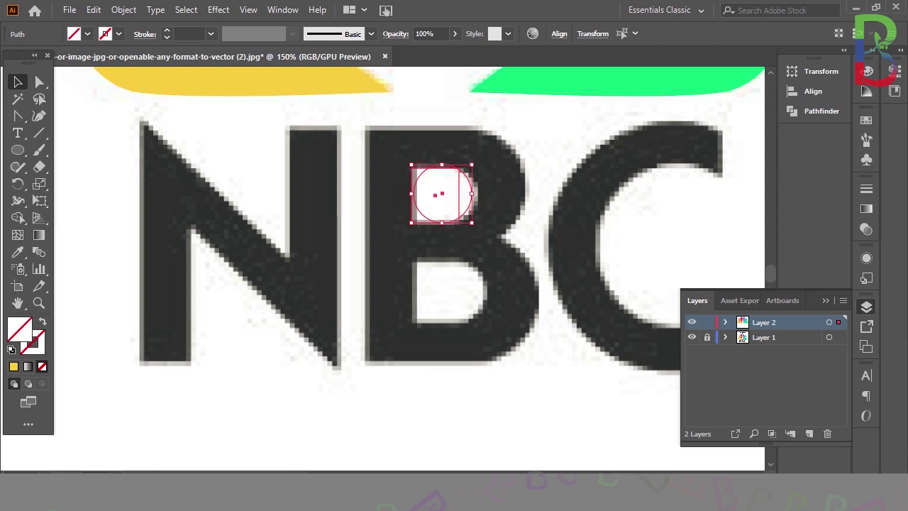
key("ctrl+shift+a")
left_click(416, 222)
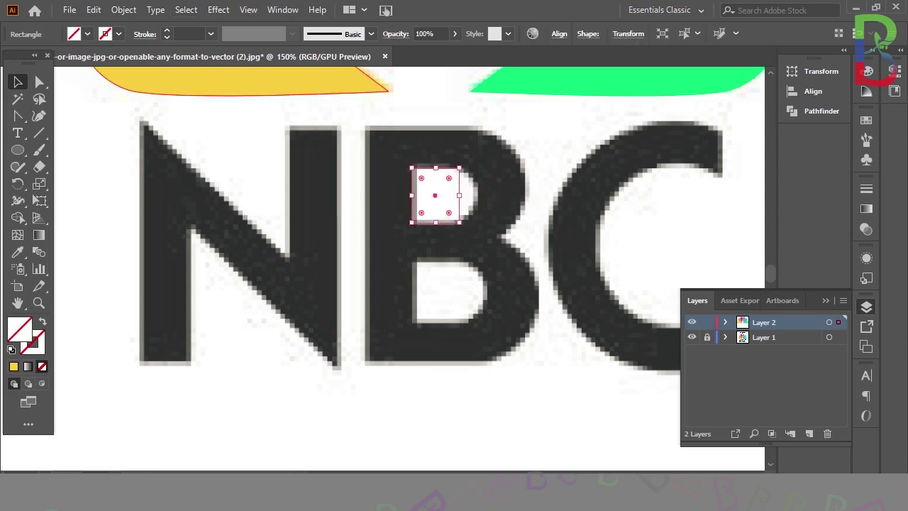
left_click(468, 208)
key("Right")
key("Right")
key("Right")
key("Down")
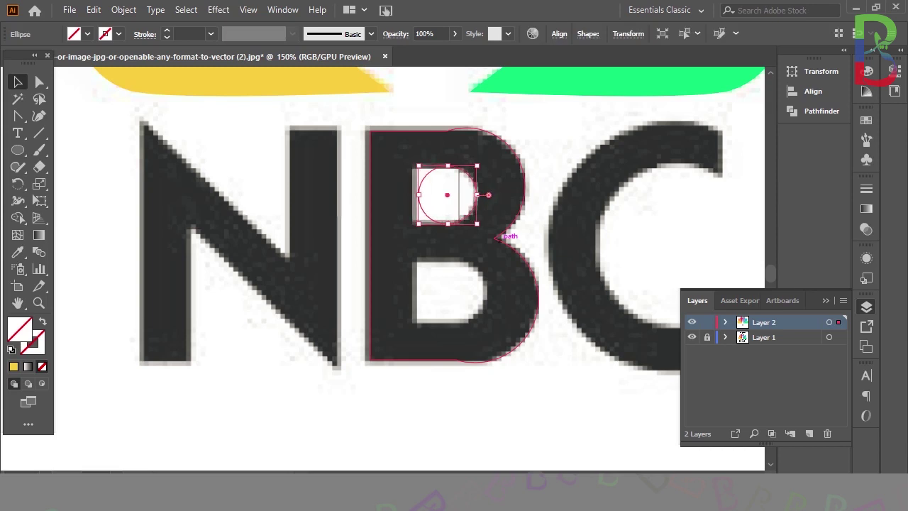
Step: Merge the rectangle and circle over the B's upper counter into a single shape with the Shape Builder tool
left_click(489, 231)
left_click_drag(490, 231, 426, 178)
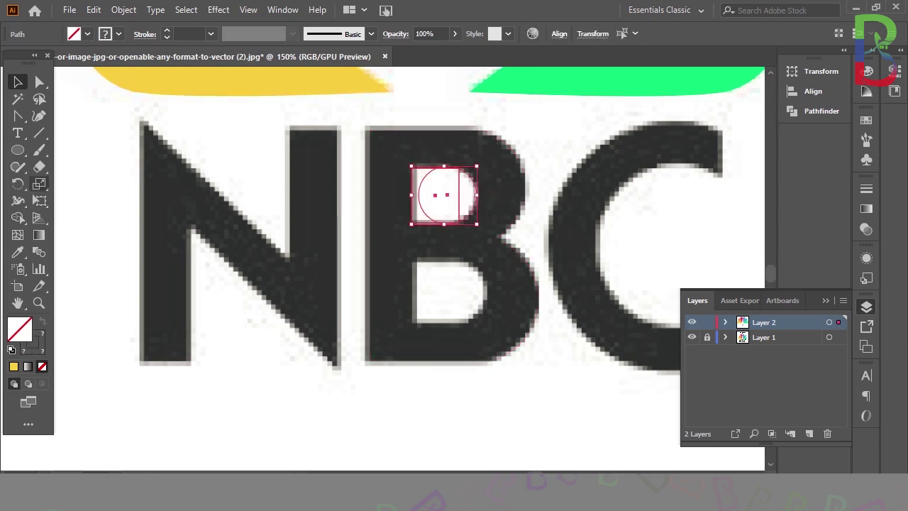
double_click(18, 218)
left_click(532, 432)
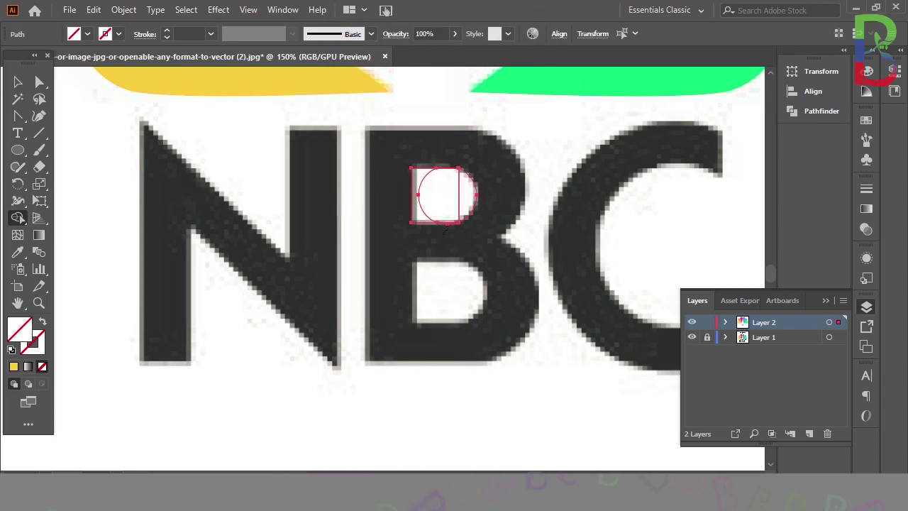
left_click_drag(469, 196, 415, 197)
key("v")
key("ctrl+shift+a")
Step: Shrink the circle over the B's lower counter slightly and select it together with the counter's rectangle
scroll(409, 268, "down", 1)
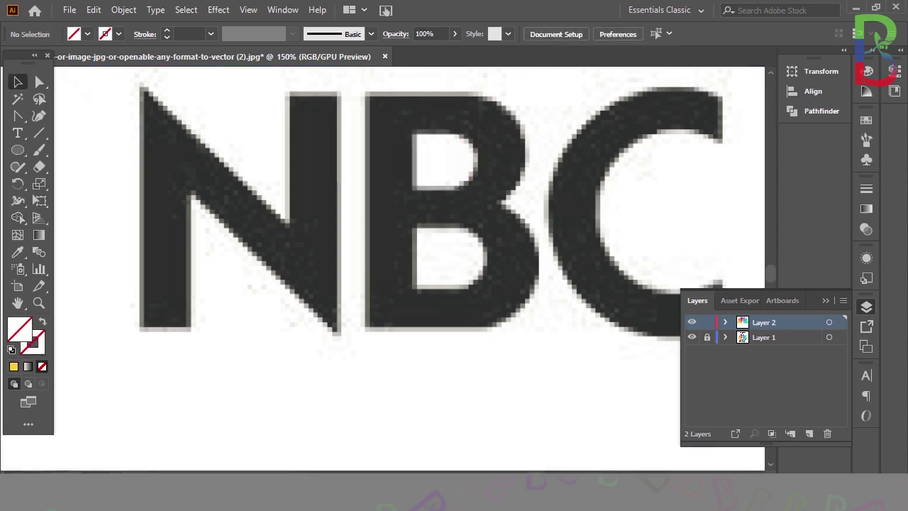
left_click(467, 238)
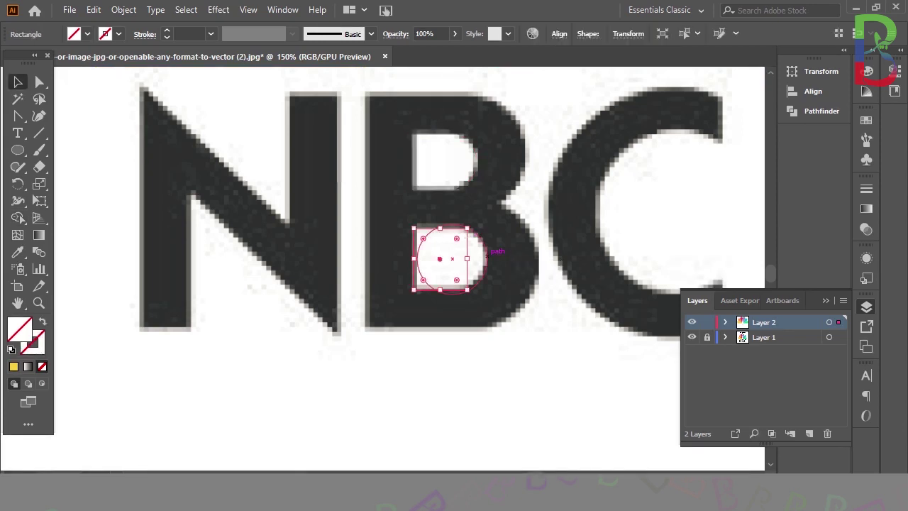
key("alt")
left_click(482, 239)
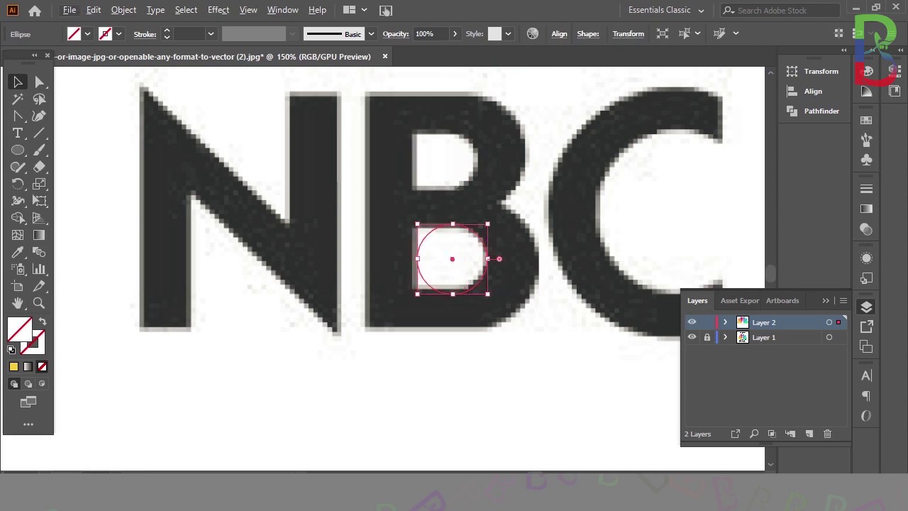
left_click_drag(487, 225, 485, 226)
key("Delete")
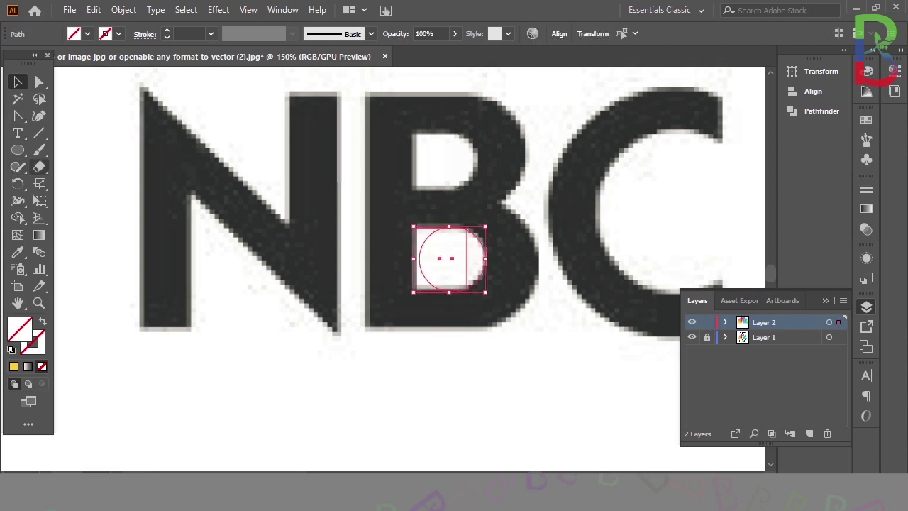
Step: Trim the circle's excess and merge the rectangle and circle over the B's lower counter with the Shape Builder tool
left_click(18, 218)
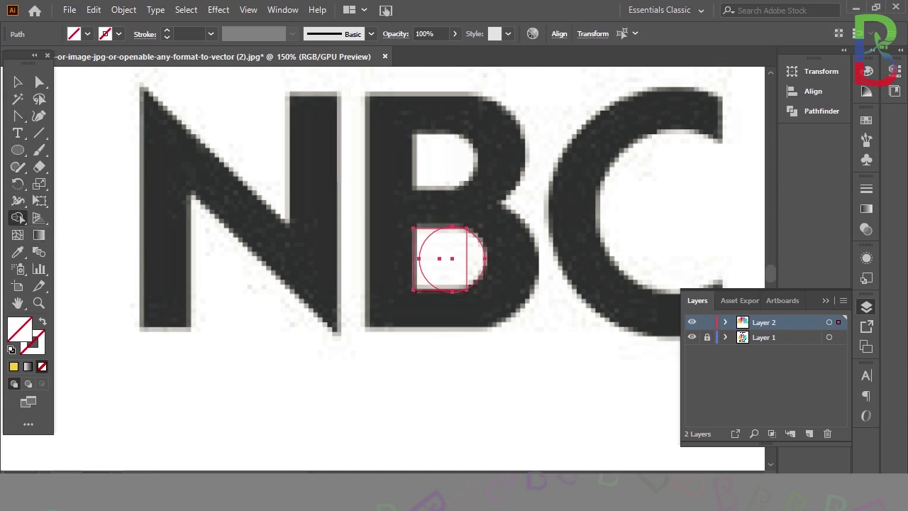
left_click(450, 291, "alt")
left_click(452, 227, "alt")
left_click_drag(476, 260, 417, 260)
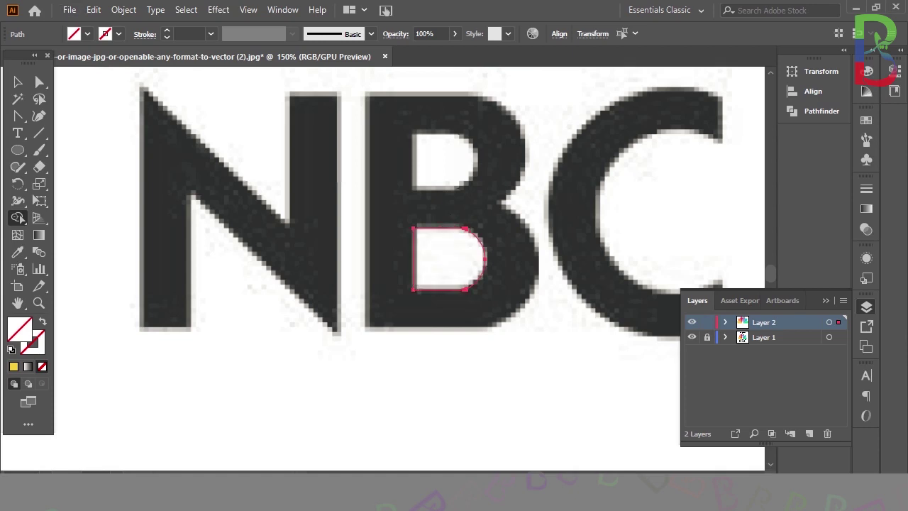
Step: Try to adjust the anchor point at the base of the B outline's lower bowl
left_click(39, 82)
key("ctrl+shift+a")
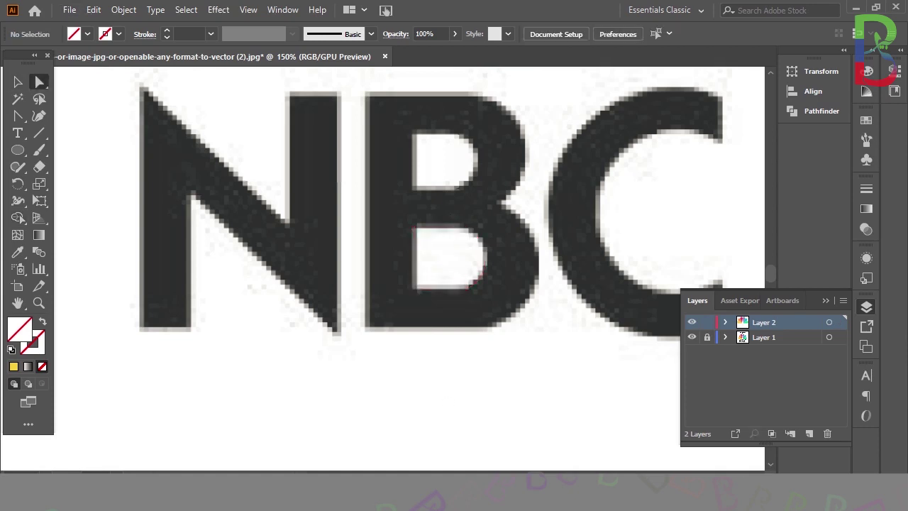
left_click(388, 96)
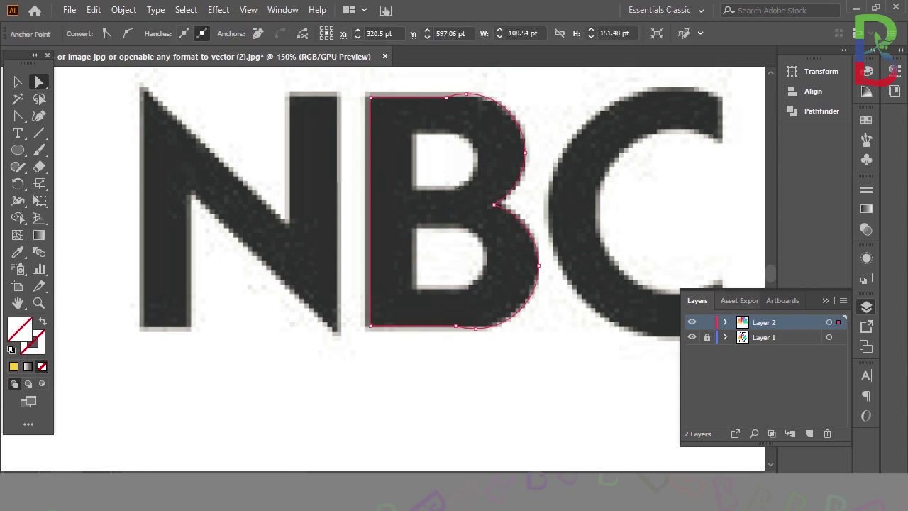
left_click(476, 328)
mouse_move(475, 329)
left_mouse_down()
mouse_move(476, 319)
mouse_move(476, 328)
left_mouse_up()
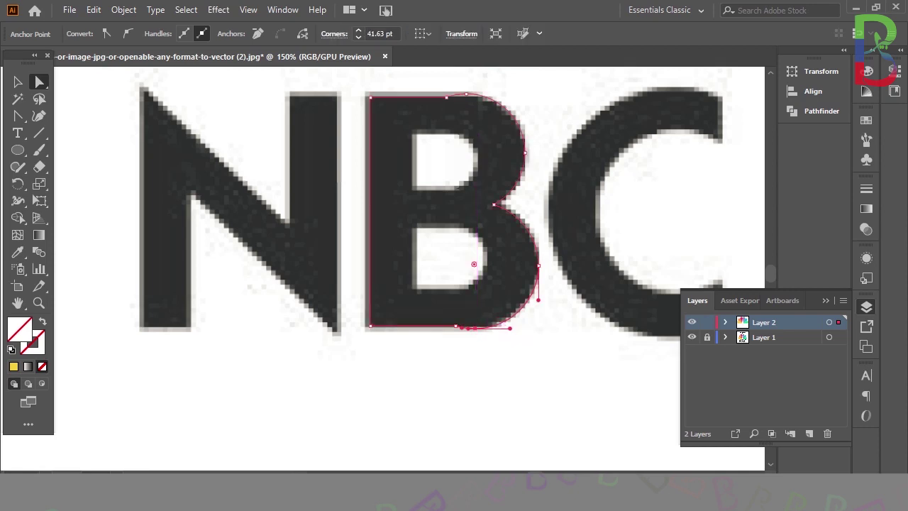
key("ctrl+z")
key("ctrl+z")
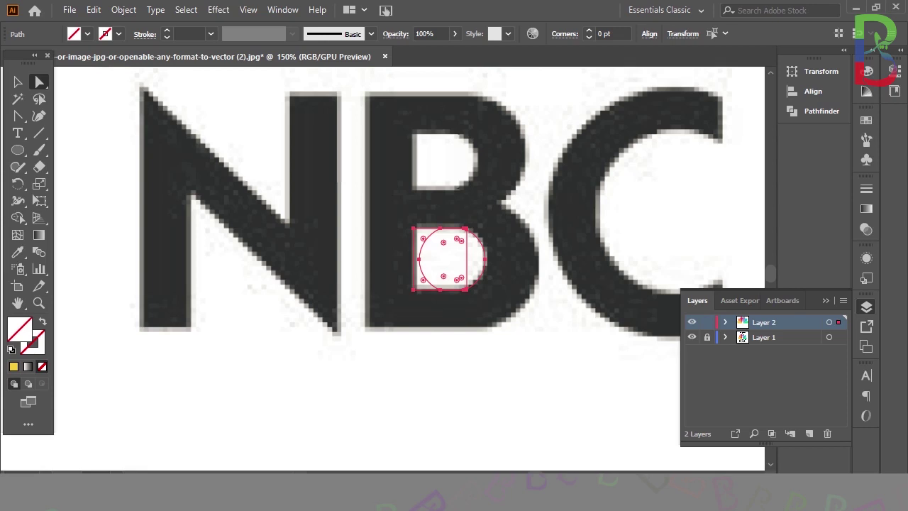
Step: Redo the lower counter's merge, then undo back to the state before its circle was shrunk
left_click(93, 10)
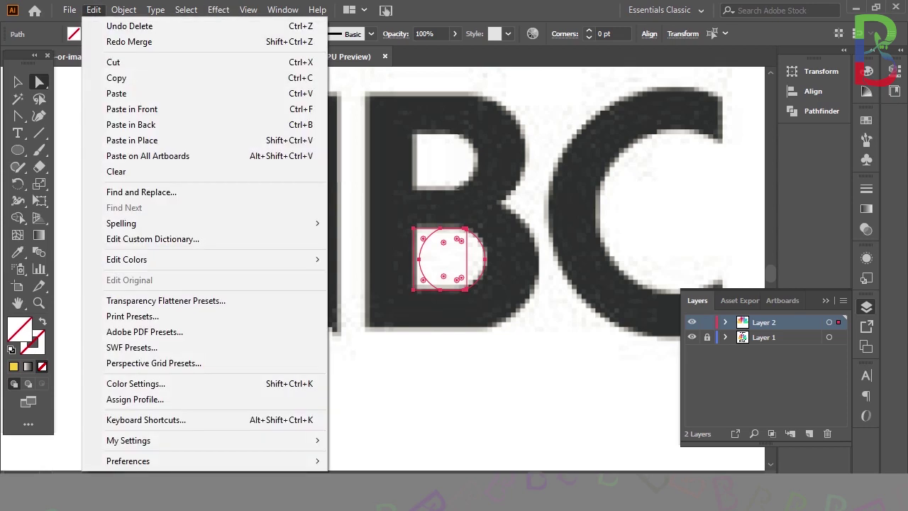
left_click(129, 41)
left_click(492, 325)
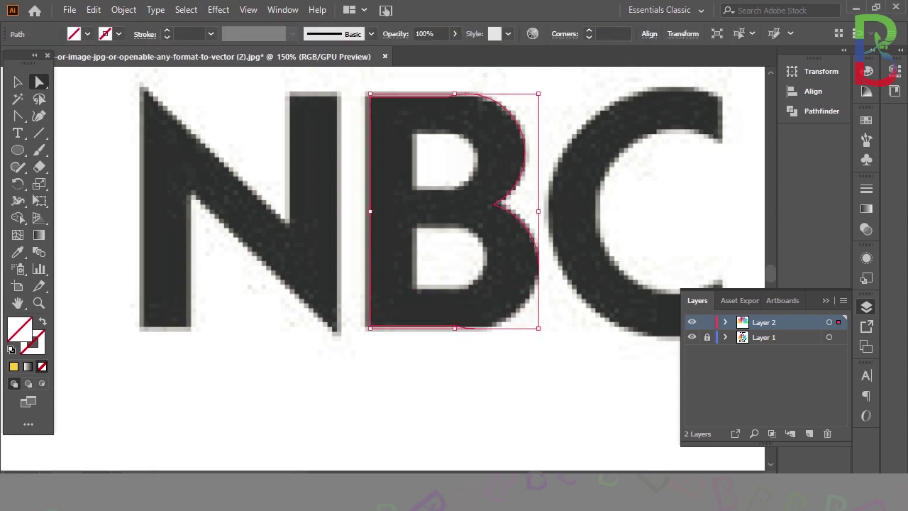
left_click(510, 327)
key("ctrl+z")
key("ctrl+z")
key("ctrl+z")
key("ctrl+z")
key("ctrl+z")
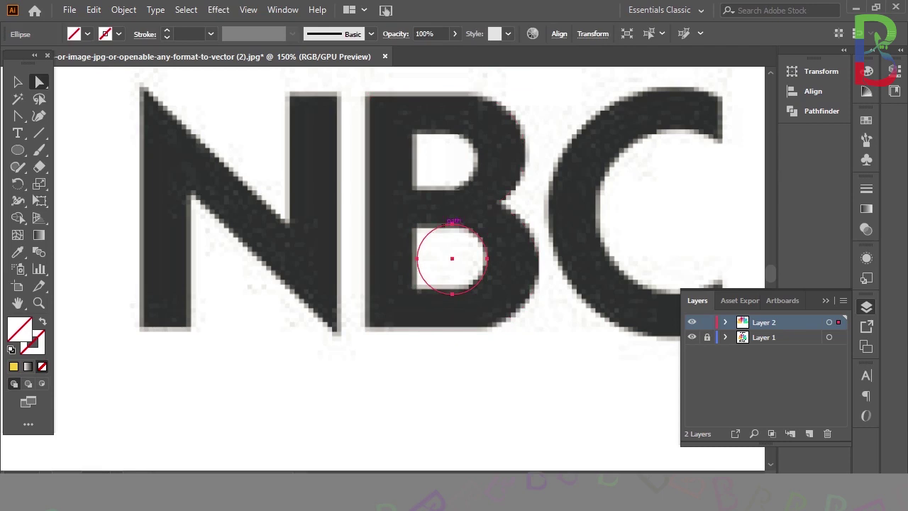
Step: Fill the traced N shape with black
left_click(337, 157)
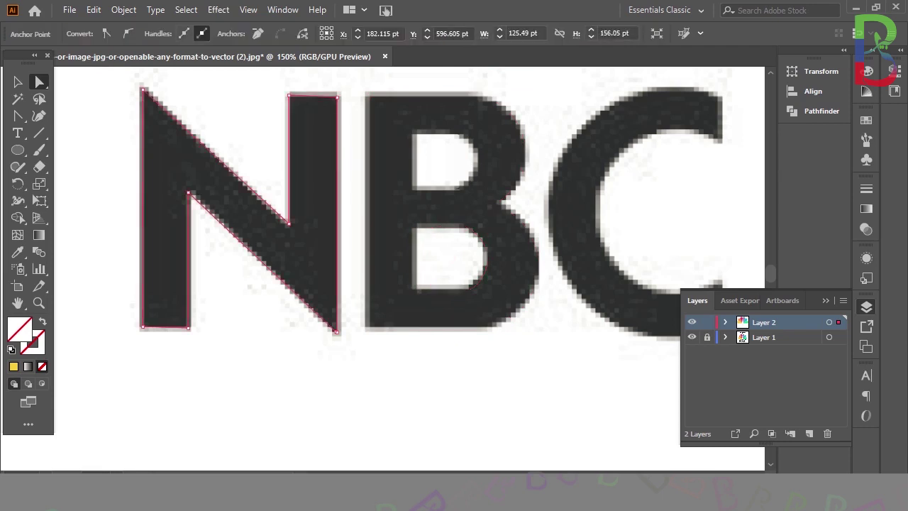
left_click(18, 82)
left_click(106, 191)
left_click(187, 307)
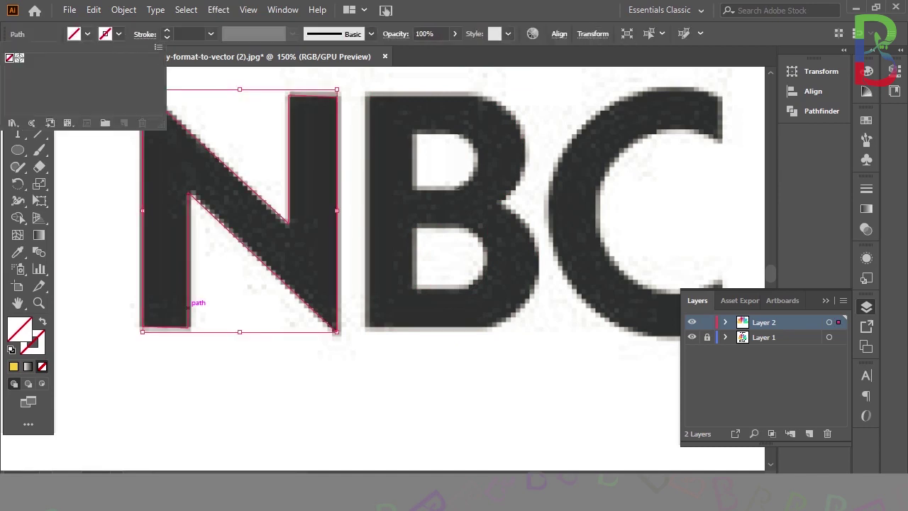
left_click(19, 57)
key("Escape")
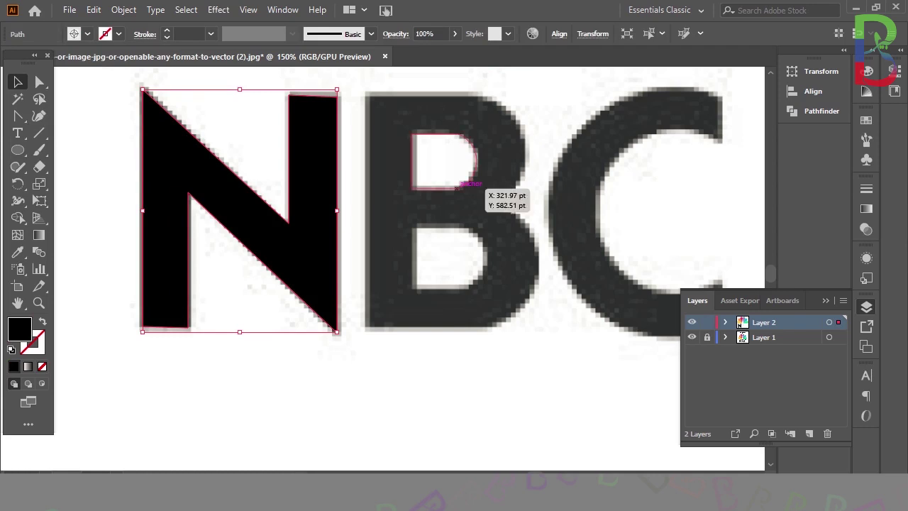
Step: Shrink the circle over the B's lower counter to fit its height and select it together with the counter's rectangle
left_click(480, 183)
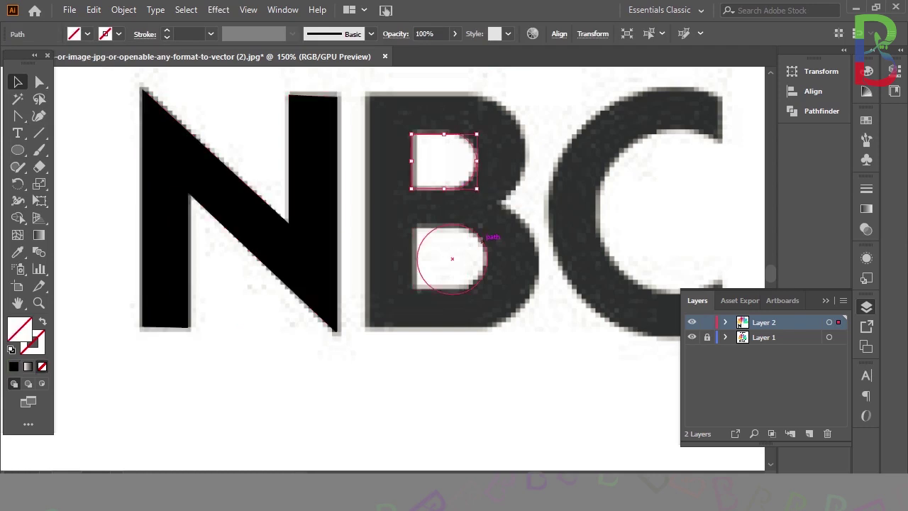
left_click(482, 241)
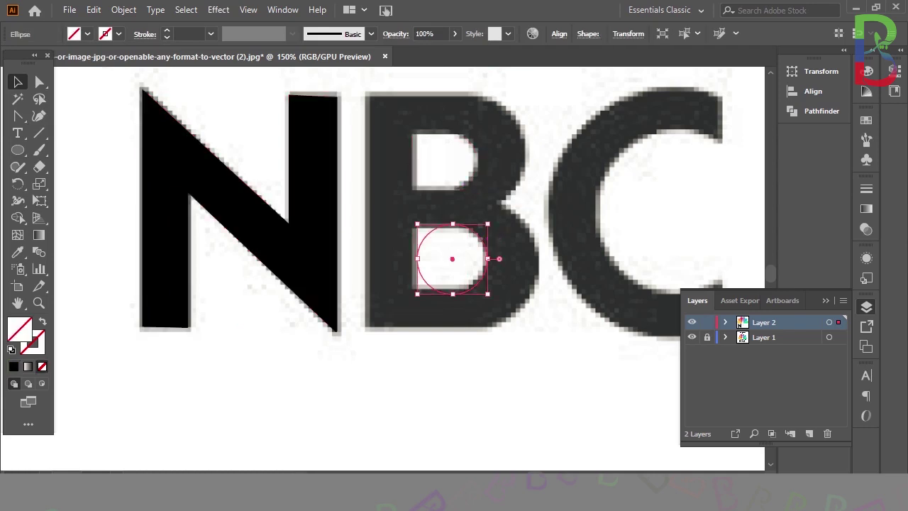
left_click_drag(488, 224, 496, 236)
mouse_move(401, 211)
left_mouse_down()
mouse_move(438, 250)
mouse_move(402, 211)
left_mouse_up()
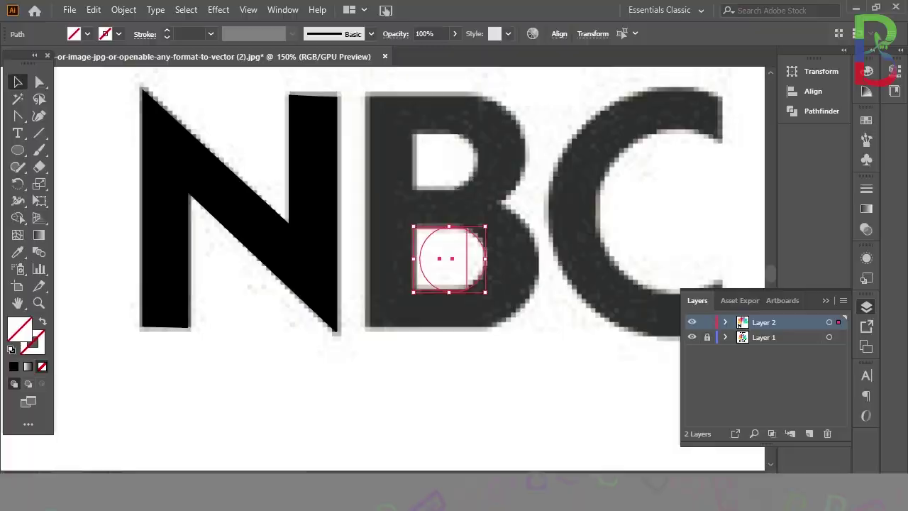
Step: Merge the lower counter's rectangle and circle into one round-ended shape with the Shape Builder tool
key("F7")
left_click(18, 235)
left_click(18, 218)
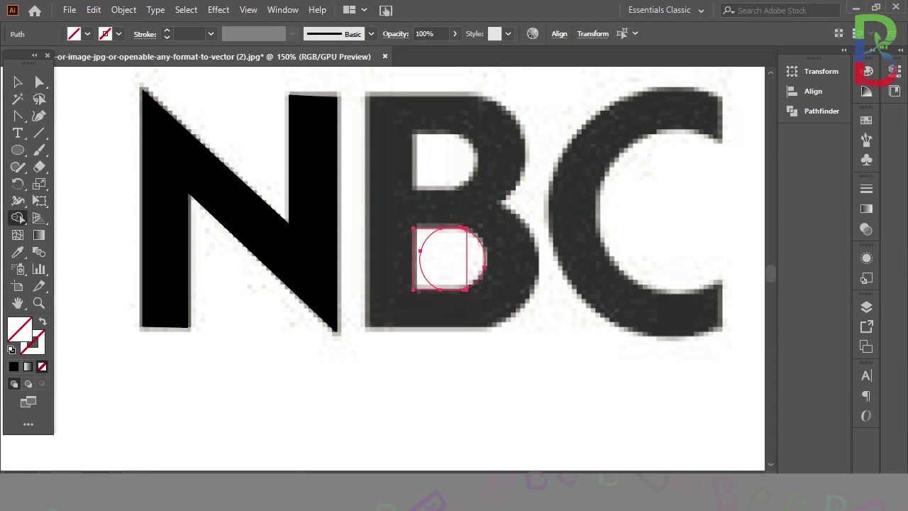
left_click_drag(444, 257, 476, 259)
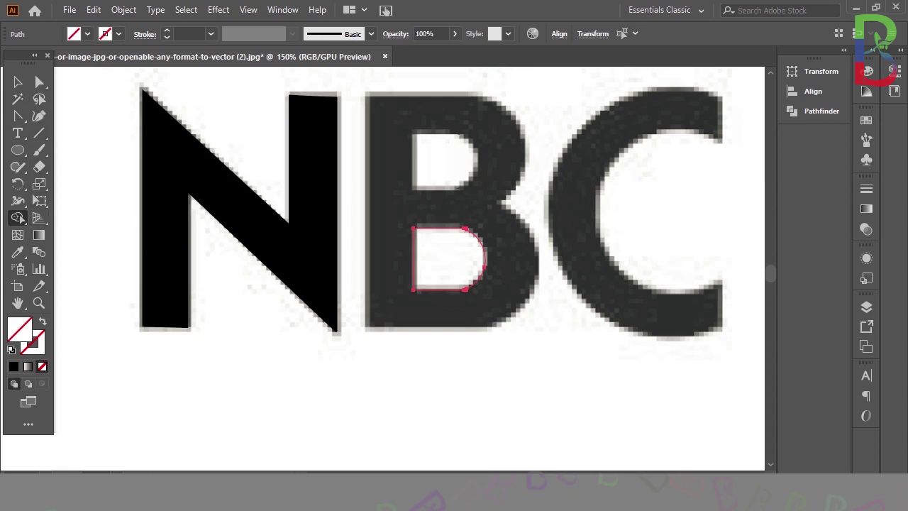
Step: Draw a full-height rectangle over the B, from its straight outer edge to where the bowls start curving
left_click(17, 150)
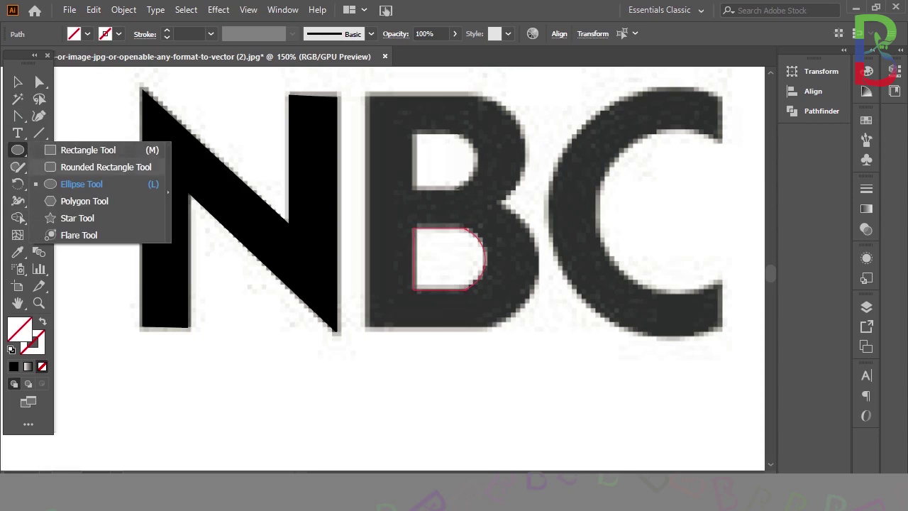
left_click(88, 149)
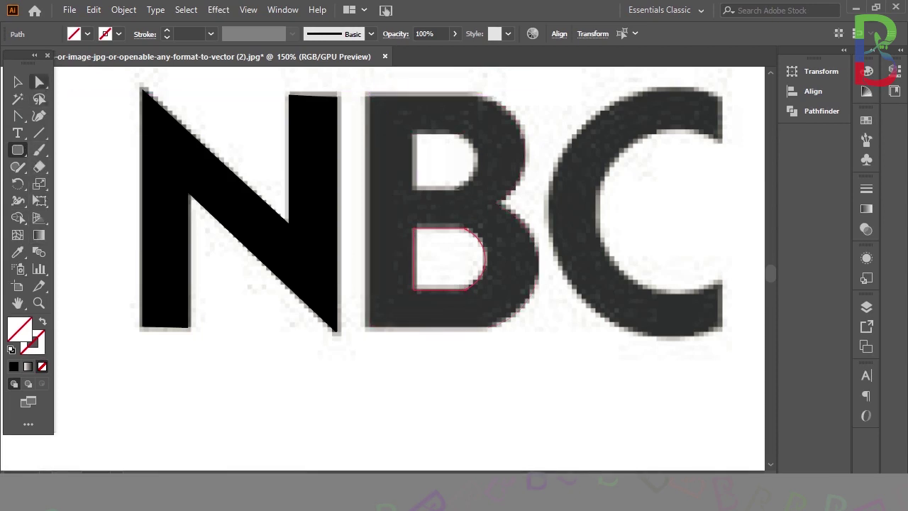
left_click(18, 81)
left_click(383, 94)
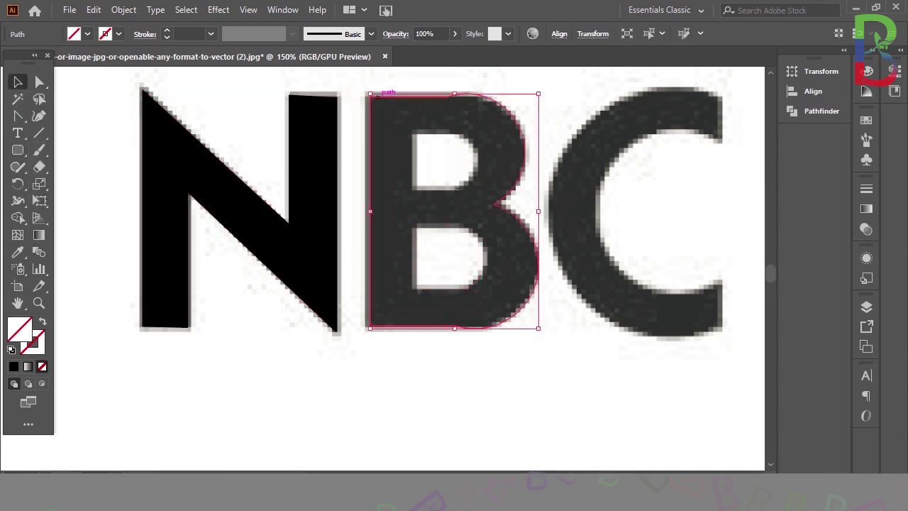
key("ctrl+shift+a")
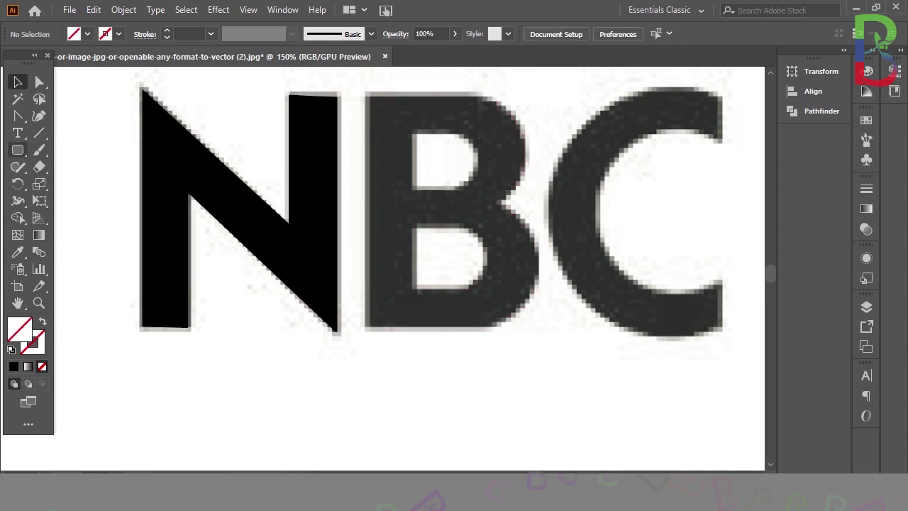
left_click_drag(18, 150, 89, 167)
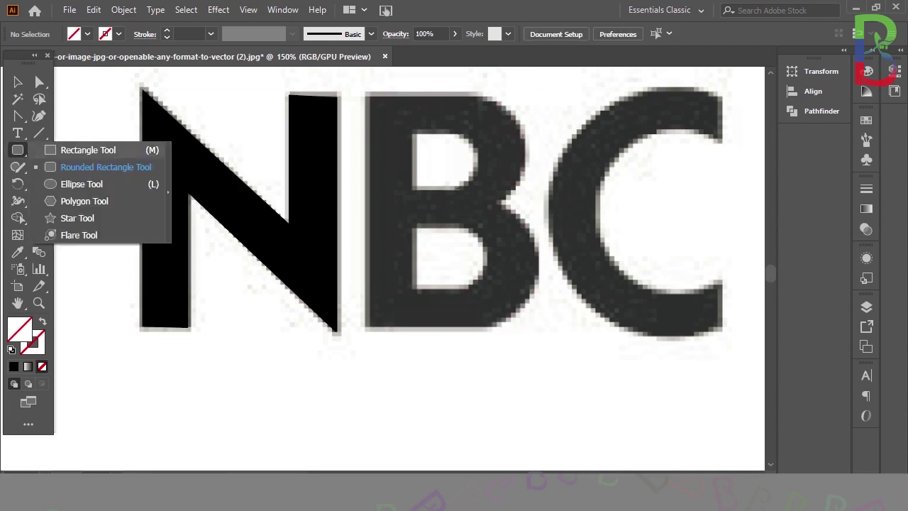
left_click_drag(89, 167, 89, 166)
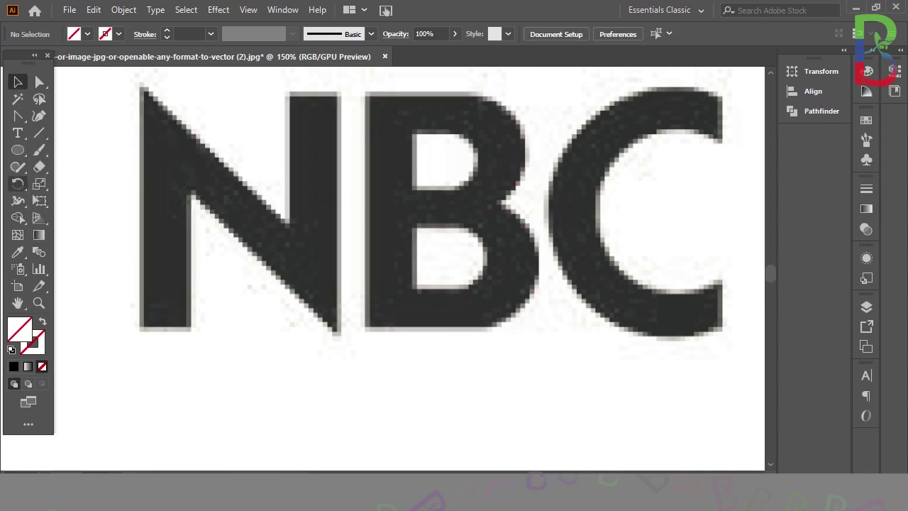
left_click_drag(18, 150, 78, 150)
left_click_drag(368, 96, 479, 326)
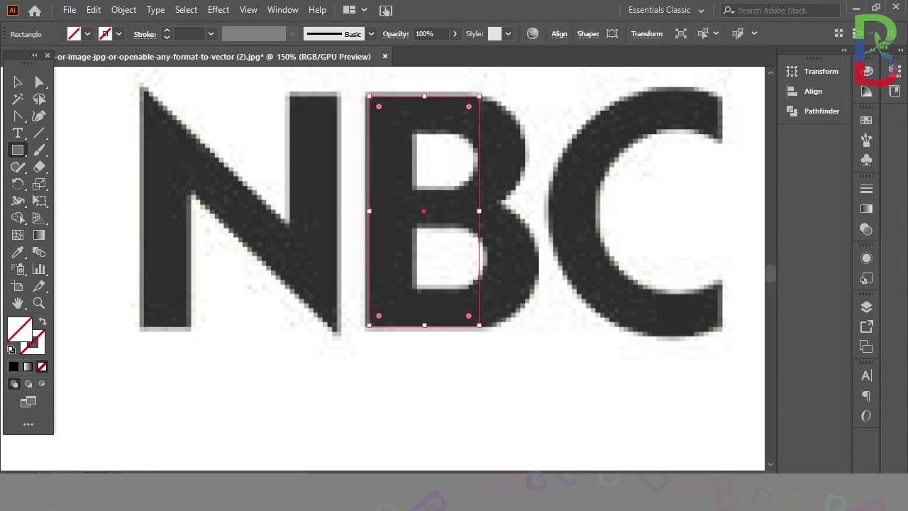
Step: Draw a circle over the B's upper bowl and nudge it to match the bowl's rounded outer edge
left_click_drag(17, 150, 71, 182)
left_click_drag(470, 155, 530, 213)
key("Left")
key("Up")
key("Up")
key("Left")
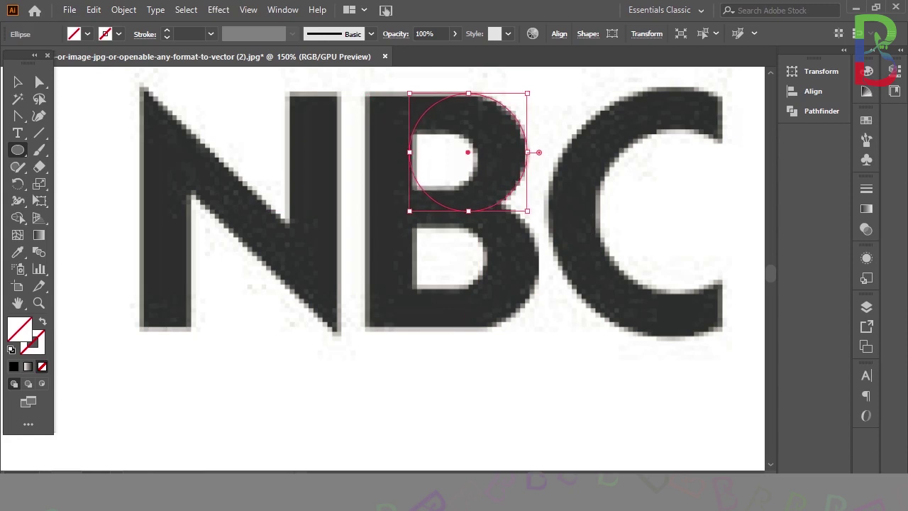
key("Down")
key("v")
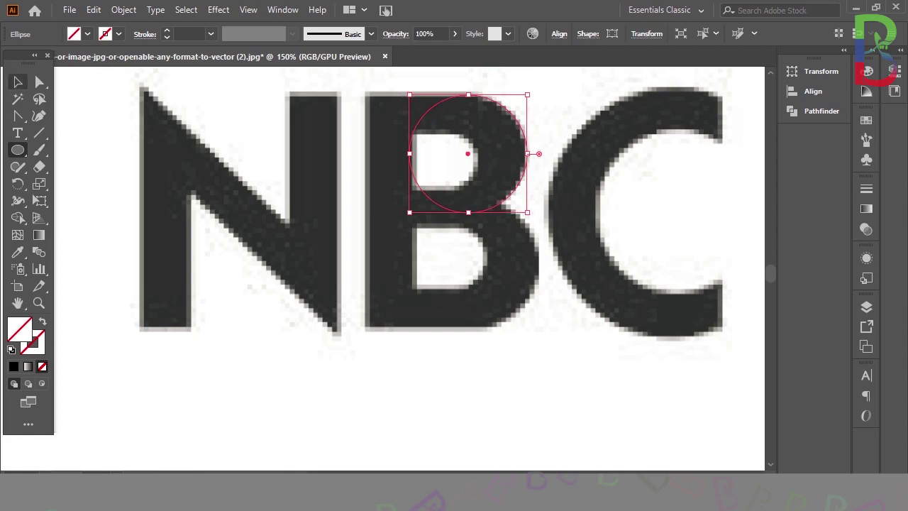
left_click(406, 368)
Step: Draw a circle over the B's lower bowl, fit it to the rounded outer edge, and nudge it up two steps
key("l")
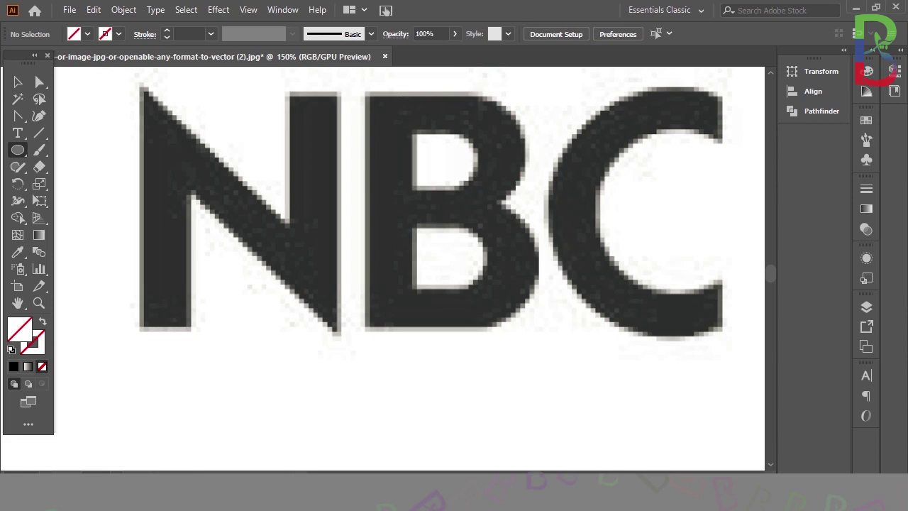
left_click_drag(489, 256, 527, 322)
left_click(18, 82)
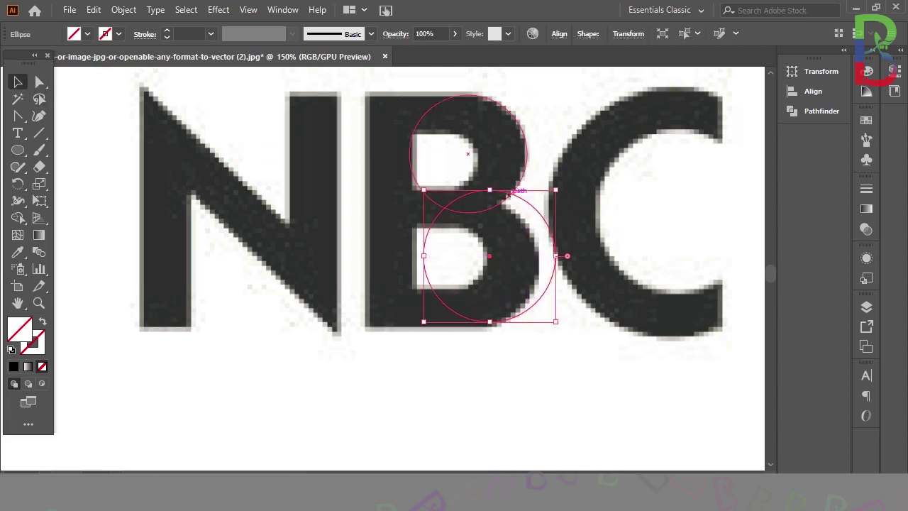
left_click_drag(538, 204, 520, 215)
key("Up")
key("Up")
key("ctrl+shift+a")
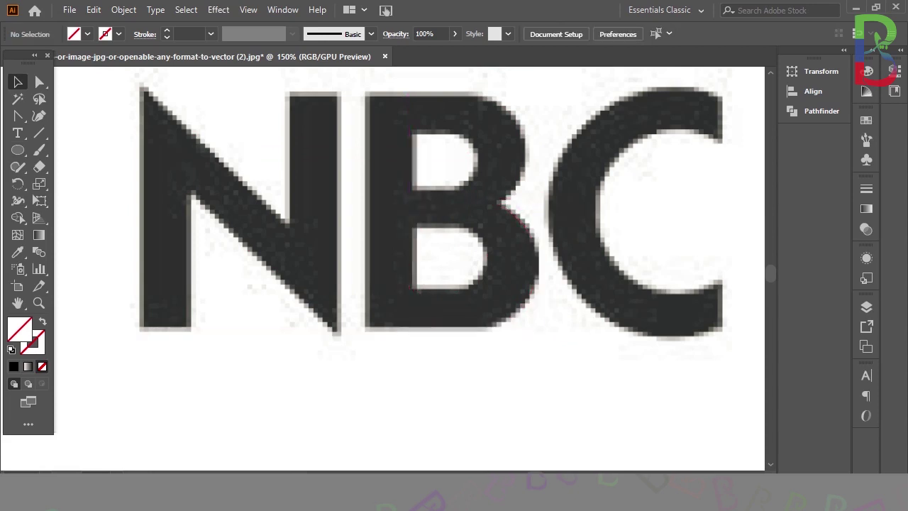
Step: Nudge the upper bowl's circle slightly left so it lines up with the bowl's outer edge
left_click_drag(438, 89, 447, 114)
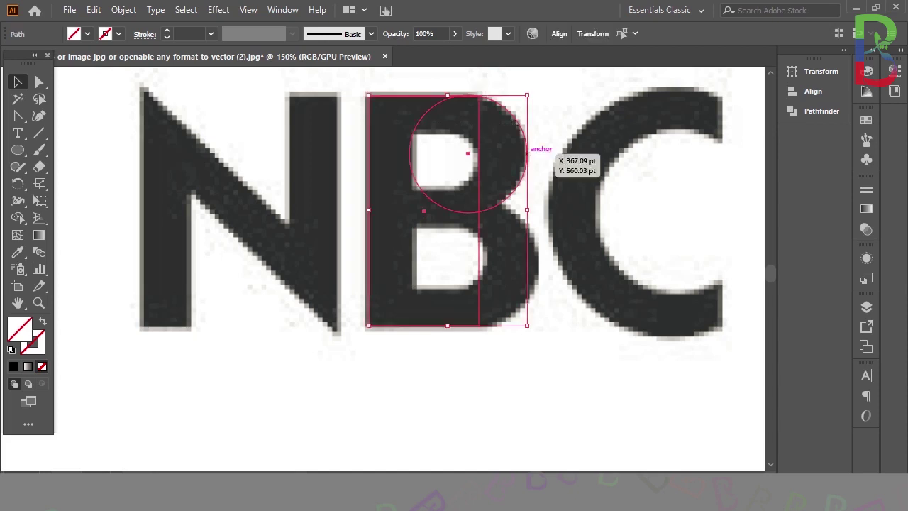
left_click(534, 146)
left_click(528, 150)
key("Up")
key("Down")
key("ctrl+shift+a")
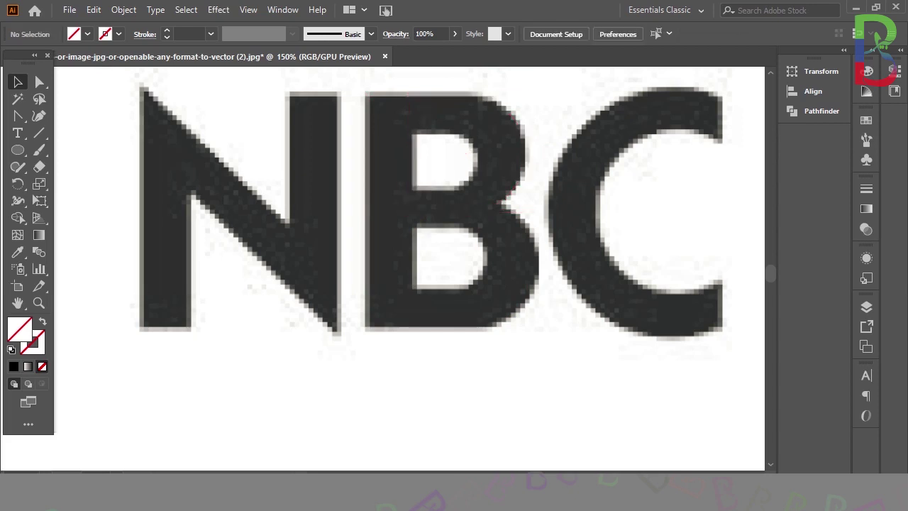
Step: Select the B's rectangle and upper circle and try to trim the circle's sliver above the rectangle with the Shape Builder tool
key("ctrl+a")
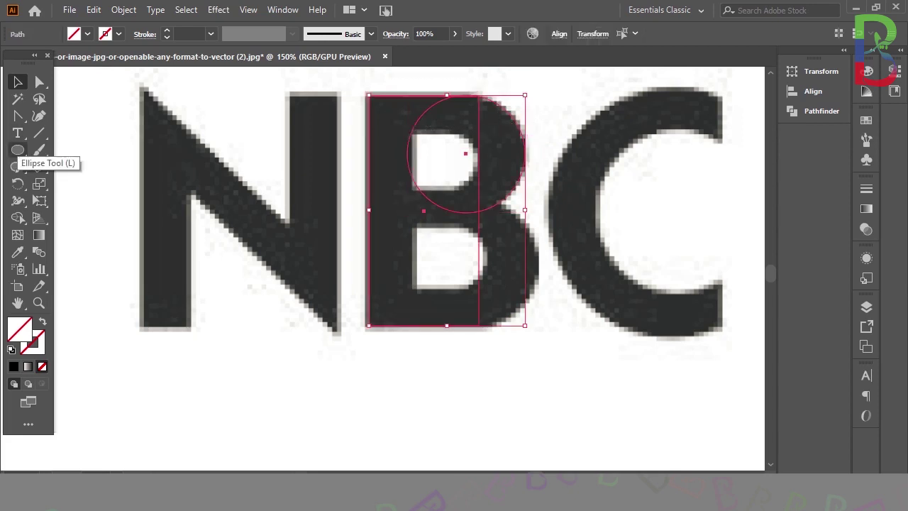
key("ctrl+plus")
key("ctrl+plus")
key("ctrl+minus")
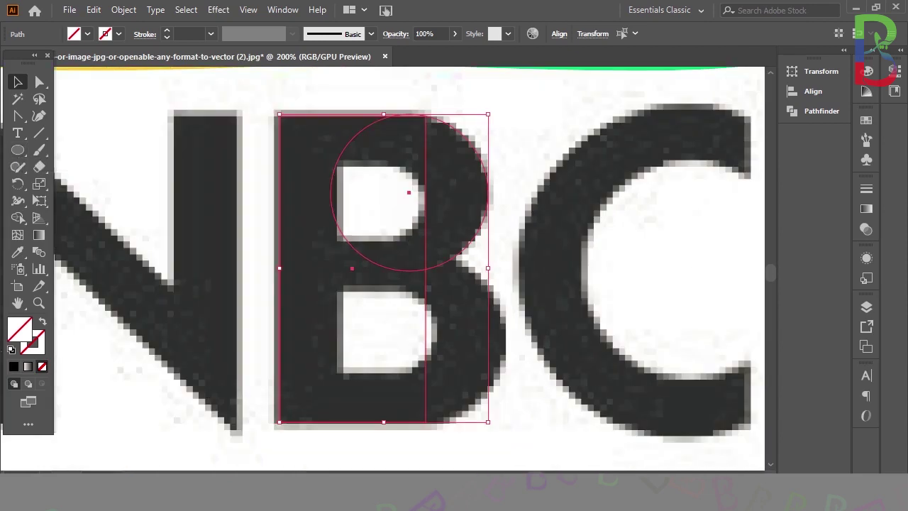
left_click(18, 218)
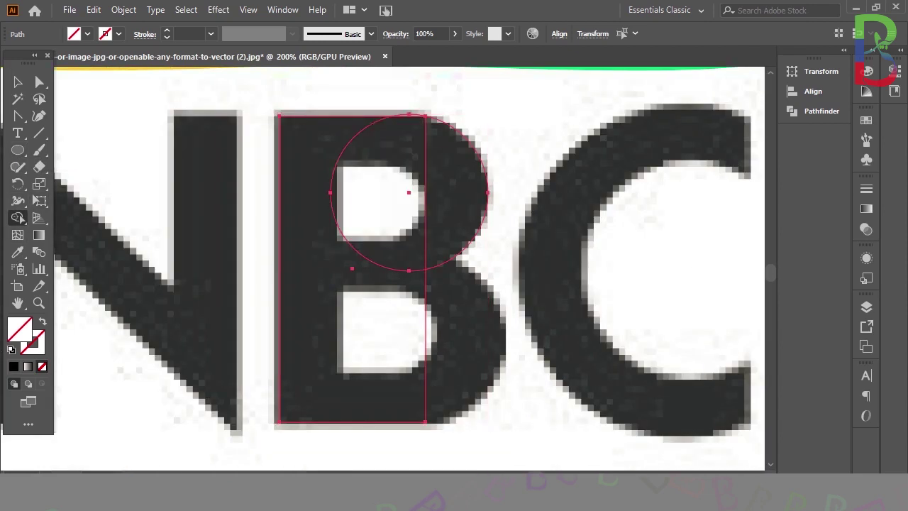
left_click(408, 110, "alt")
key("ctrl+z")
key("v")
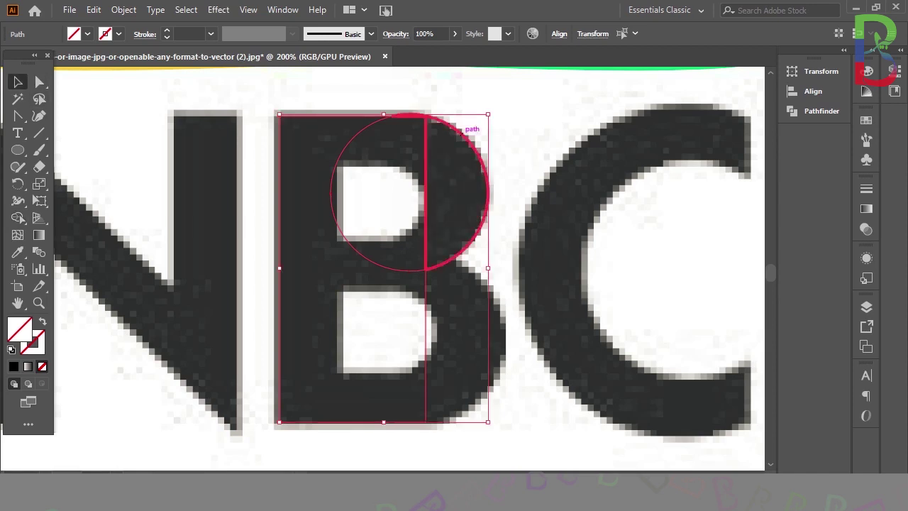
Step: Undo the Shape Builder trim and nudge the upper bowl's circle slightly down and left so its top meets the B rectangle's top edge
key("ctrl+z")
left_click(468, 140)
left_click(505, 159)
left_click(483, 166)
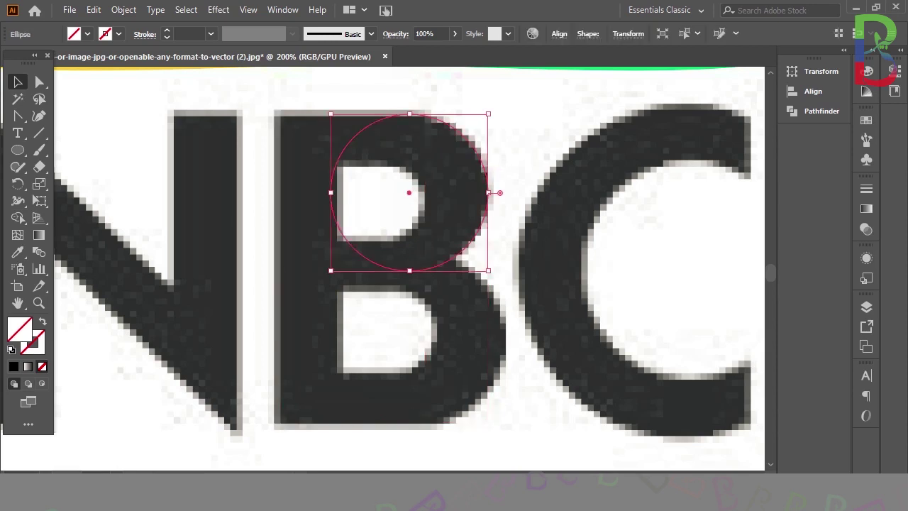
key("Delete")
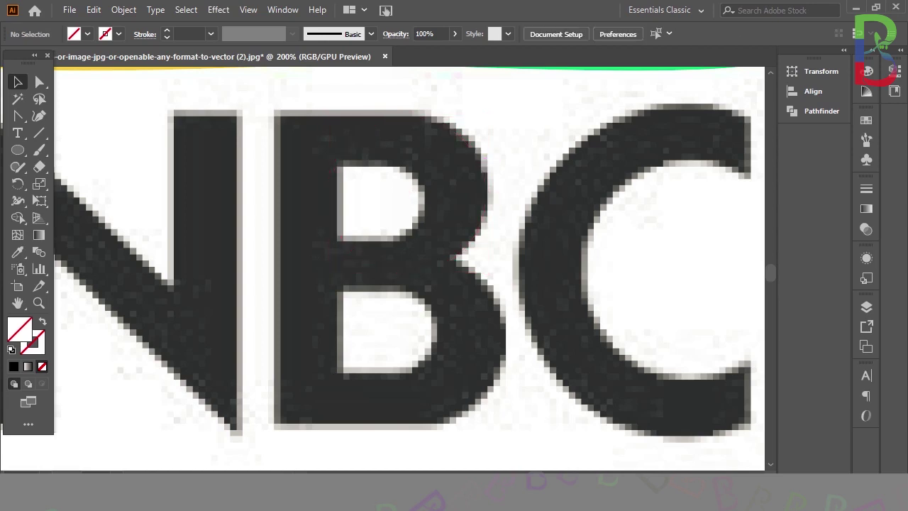
left_click(448, 121)
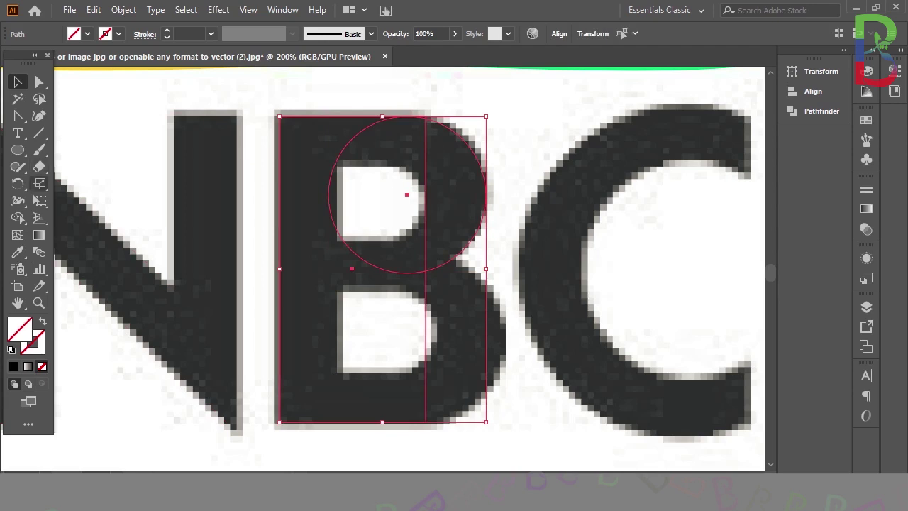
Step: Merge the B's rectangle and upper bowl circle into one shape with the Shape Builder tool
left_click(17, 218)
left_click_drag(313, 163, 348, 143)
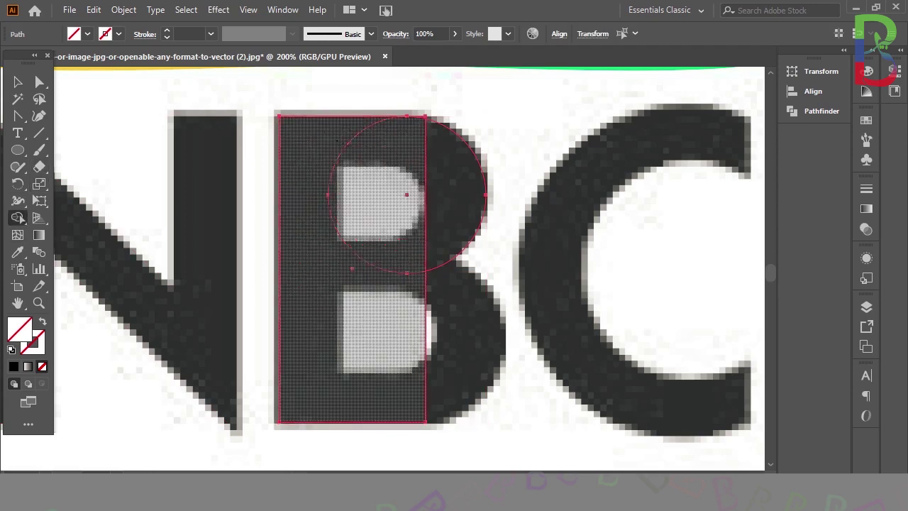
left_click_drag(389, 166, 454, 194)
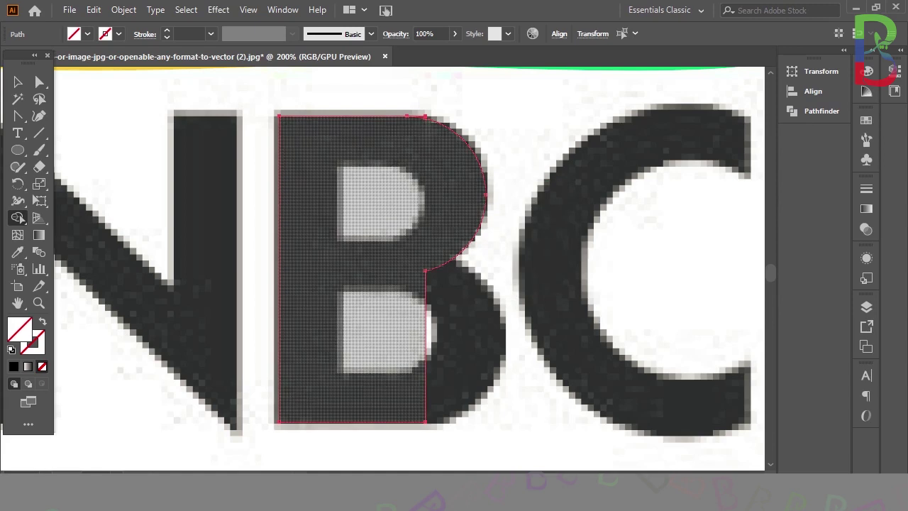
scroll(383, 269, "down", 3)
key("v")
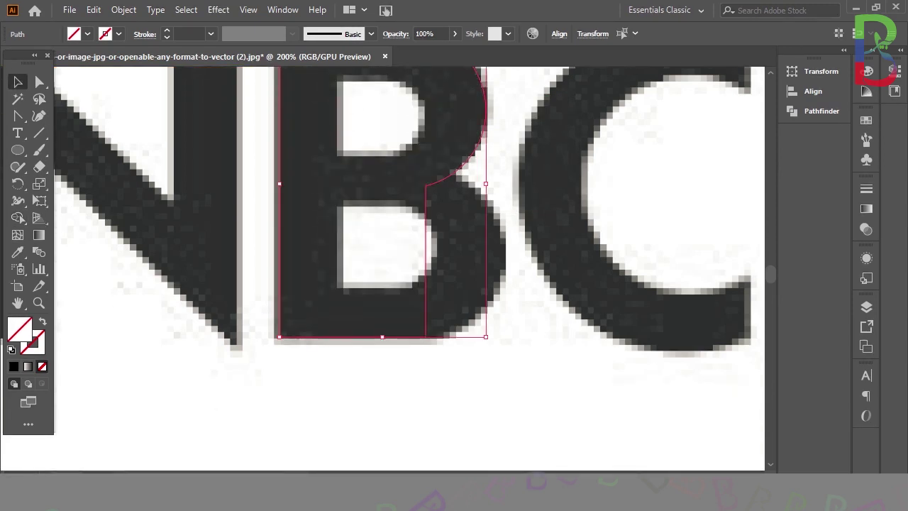
Step: Nudge the lower bowl's circle slightly left and up, comparing its lowest point with the B outline's bottom edge
left_click_drag(383, 373, 488, 301)
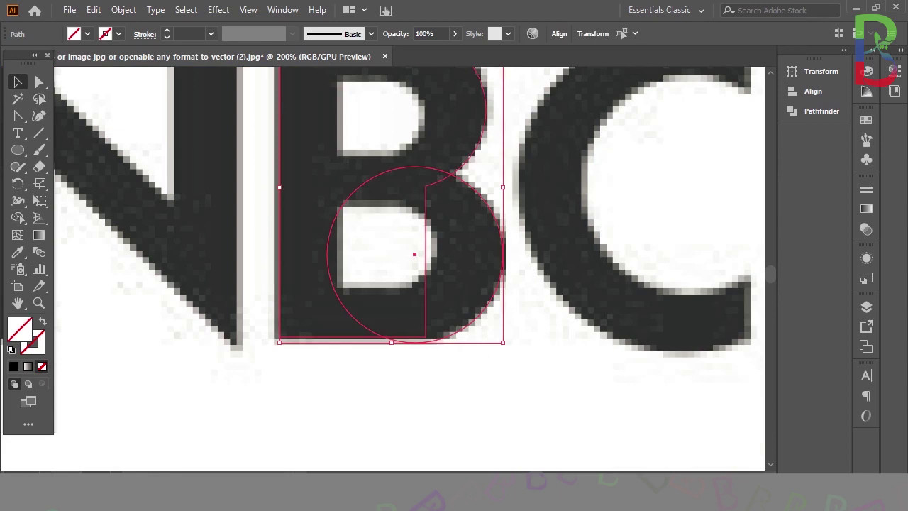
key("Left")
key("Right")
key("ctrl+shift+a")
left_click(462, 328)
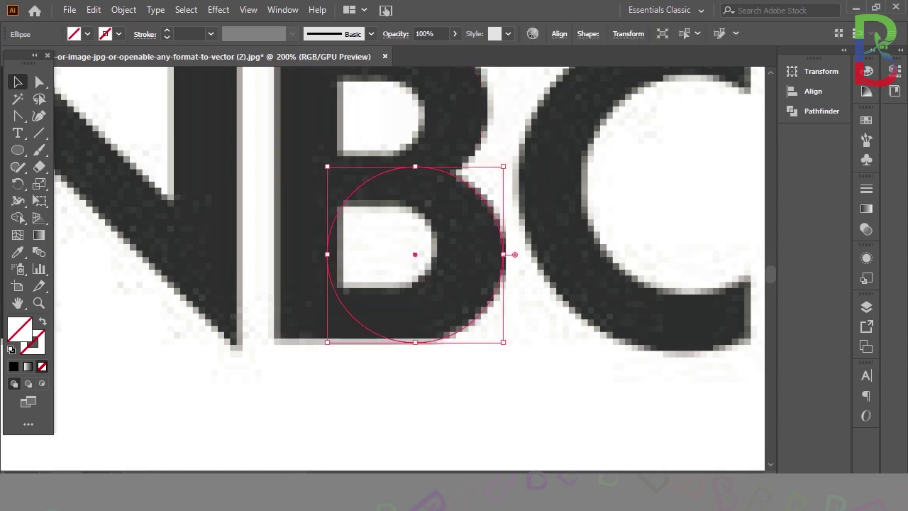
key("Up")
key("Up")
key("Up")
key("Down")
key("Left")
key("Left")
key("Left")
key("Down")
key("Down")
left_click_drag(450, 382, 376, 312)
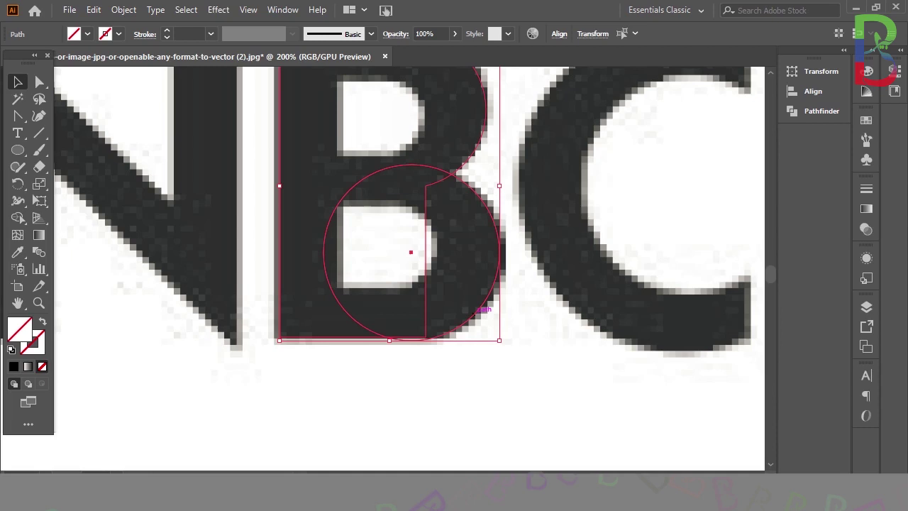
Step: Scale the lower bowl's circle down slightly from its lower-right corner, keeping it round
left_click(490, 372)
left_click(482, 309)
left_click_drag(500, 341, 495, 336)
left_click(510, 301)
left_click(495, 254)
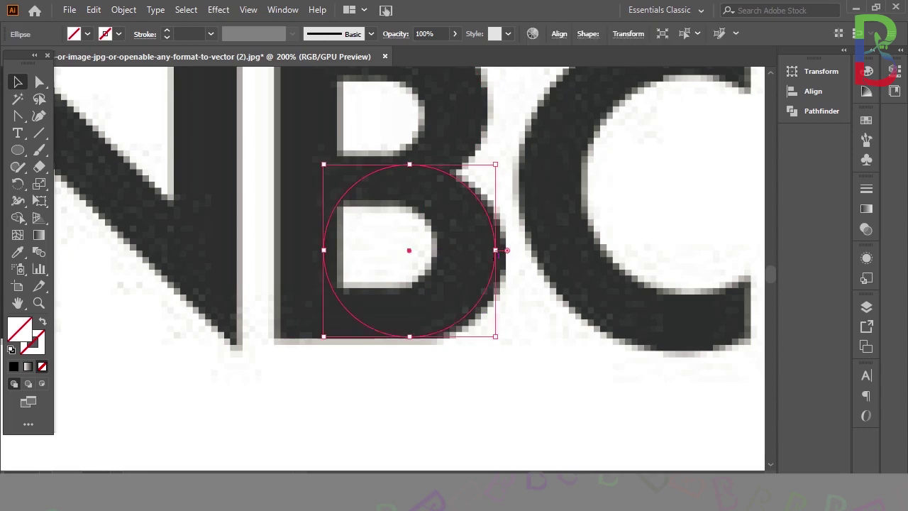
Step: Nudge the slightly reduced lower bowl circle right and down toward the bowl's outer edge and compare it with the B outline
key("Right")
key("Right")
key("Right")
key("Right")
key("Right")
key("Right")
key("Down")
key("Down")
key("Down")
key("Left")
key("Left")
key("Left")
left_click_drag(423, 387, 399, 323)
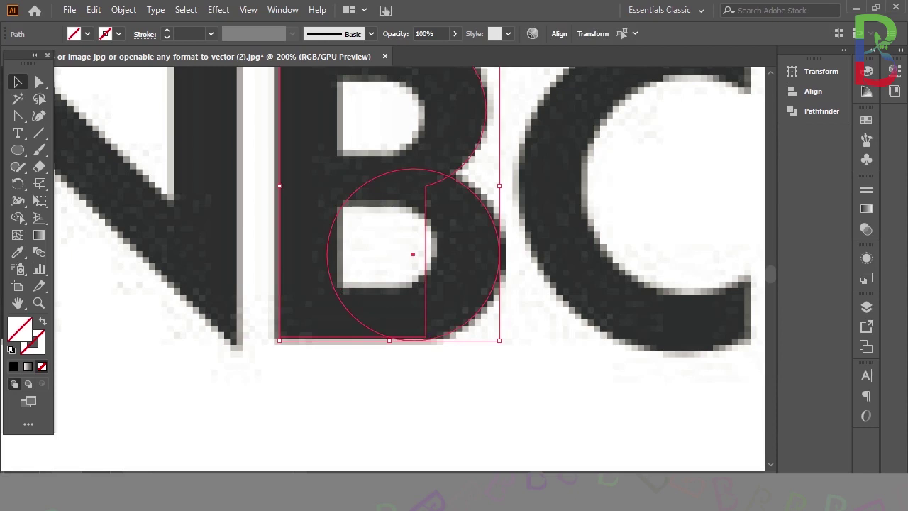
Step: Scale the lower bowl's circle down once more, keeping its upper-left corner fixed
key("ctrl+shift+a")
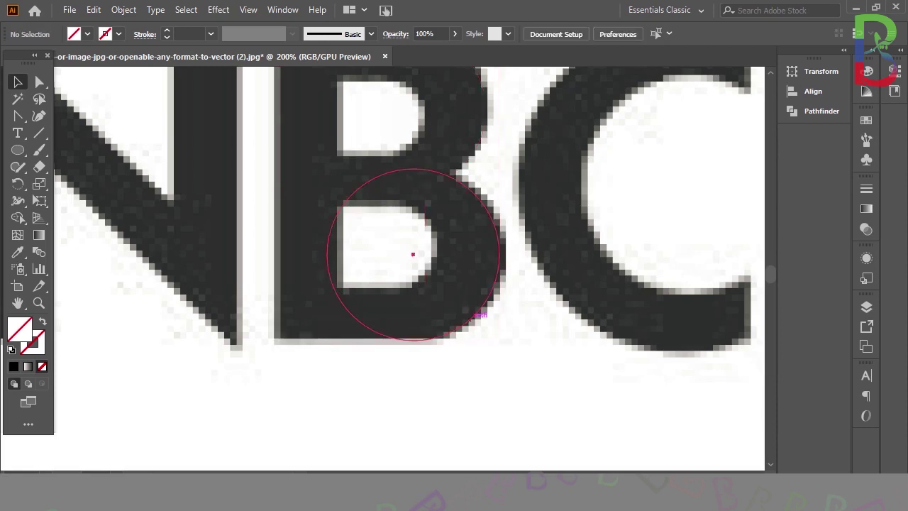
left_click(500, 254)
left_click_drag(499, 340, 493, 335)
key("ctrl+shift+a")
key("ctrl+shift+z")
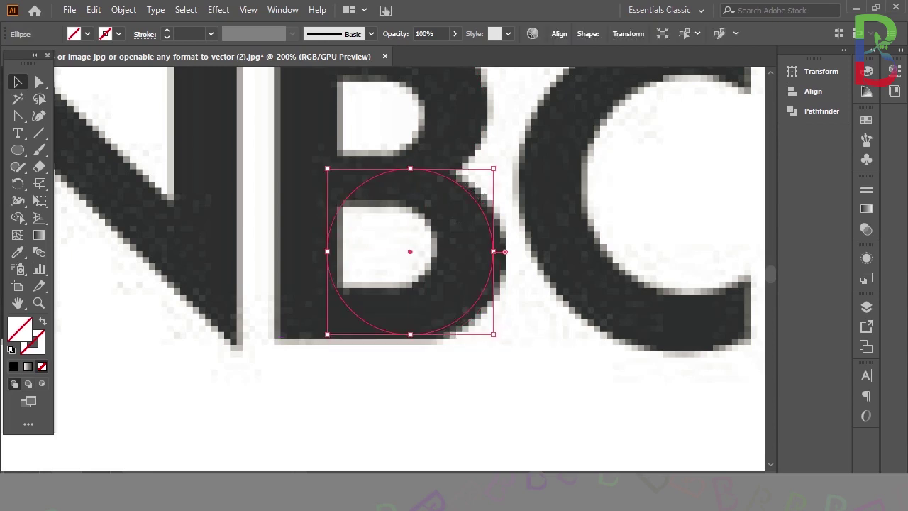
key("ctrl+shift+z")
left_click(459, 319)
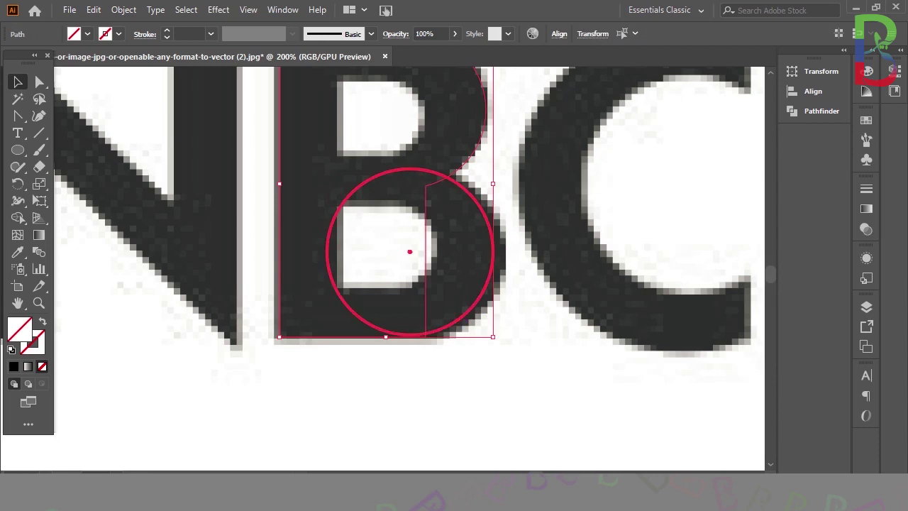
Step: Move the lower bowl's circle right and down so it follows the bowl's outer edge and meets the B outline's bottom edge
key("Up")
left_click(454, 342)
left_click(438, 330)
left_click_drag(429, 325, 442, 329)
left_click_drag(457, 369, 410, 313)
key("ctrl+shift+a")
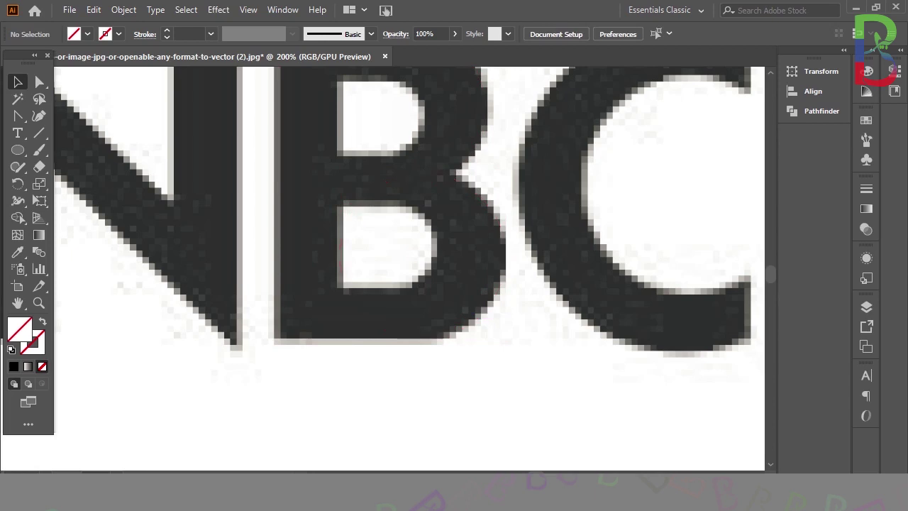
left_click(481, 310)
key("Left")
key("Up")
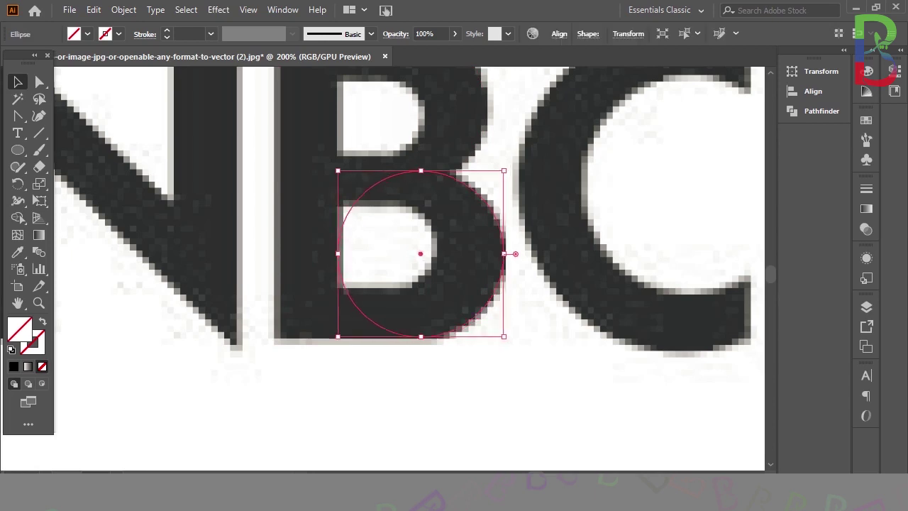
left_click_drag(458, 369, 410, 313)
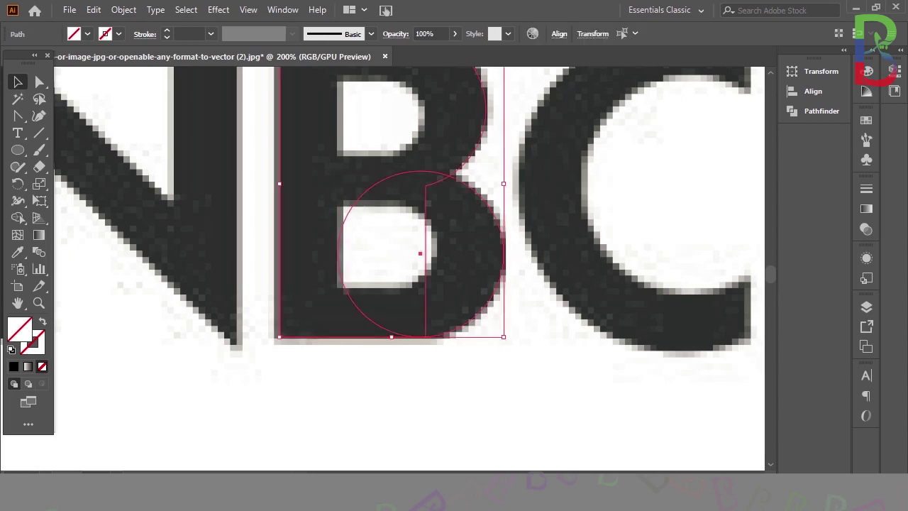
key("ctrl+shift+a")
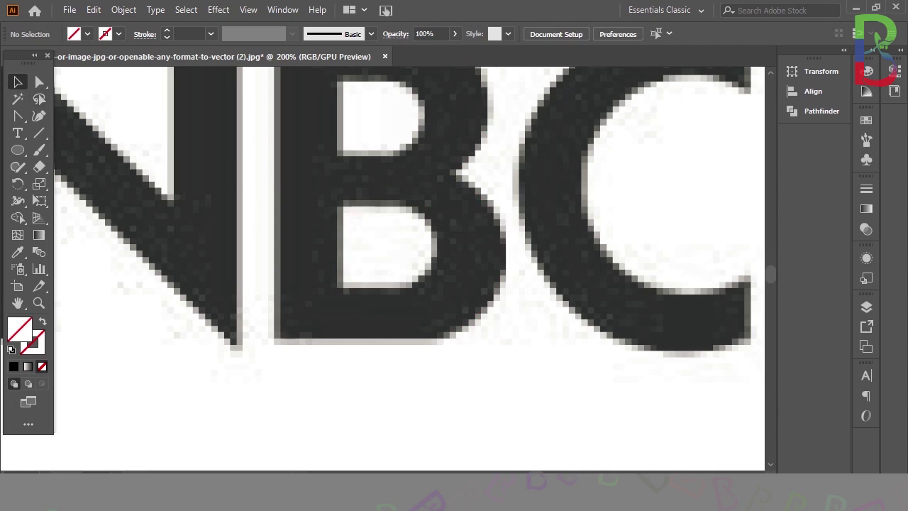
Step: Merge the lower bowl's circle with the rest of the B outline using the Shape Builder tool
key("ctrl+a")
left_click(17, 218)
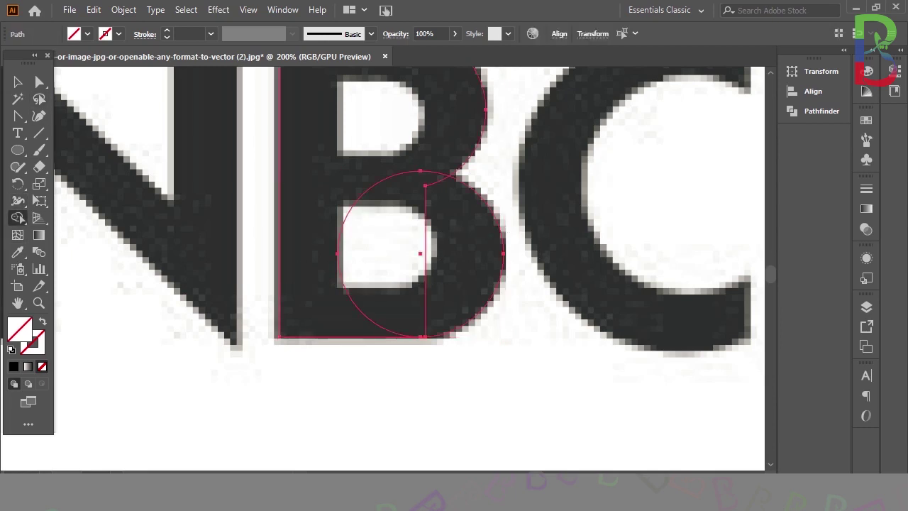
left_click_drag(341, 212, 394, 240)
left_click_drag(400, 242, 436, 245)
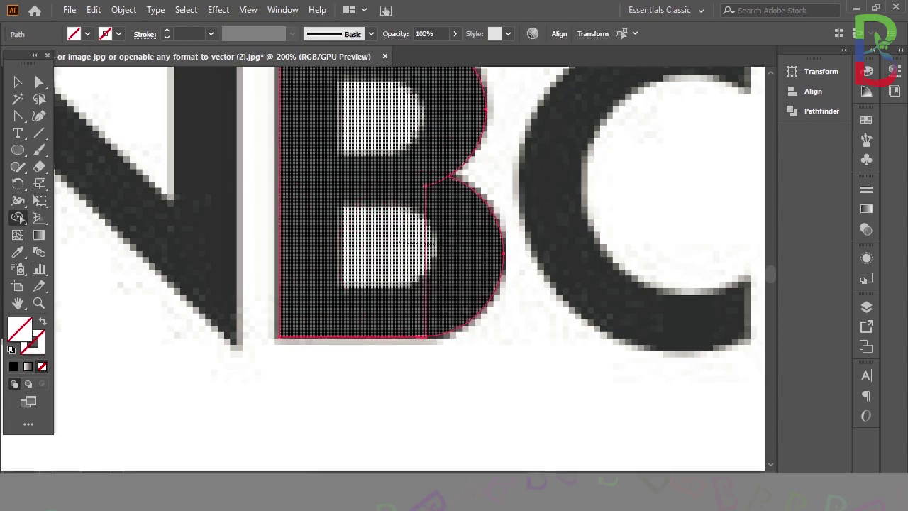
key("v")
key("ctrl+shift+a")
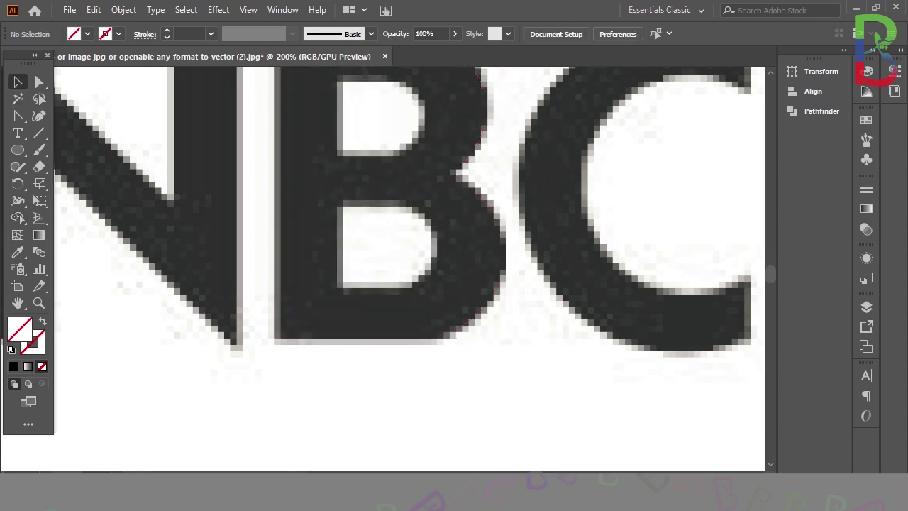
left_click(475, 187)
scroll(475, 188, "up", 1)
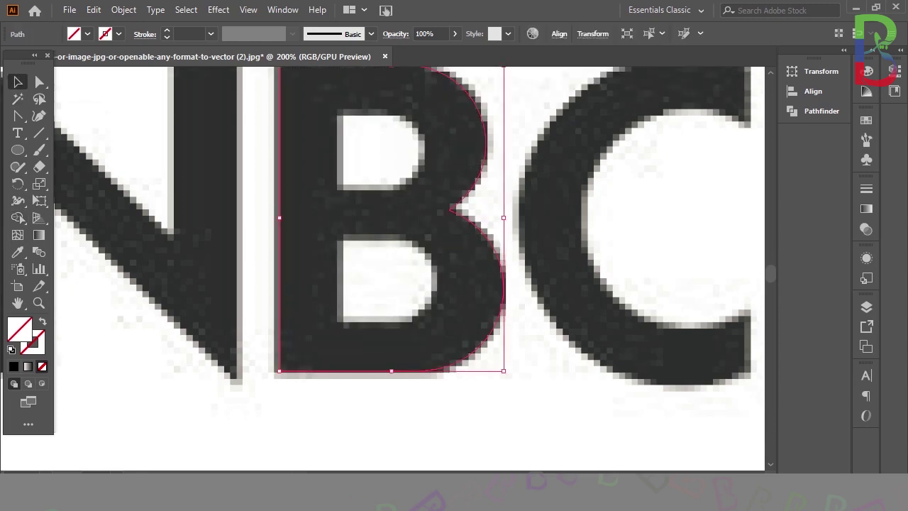
key("ctrl+shift+a")
Step: Draw a rectangle over the straight part of the B's upper counter and a circle about the counter's height beside it
left_click_drag(18, 149, 71, 149)
left_click_drag(342, 117, 397, 188)
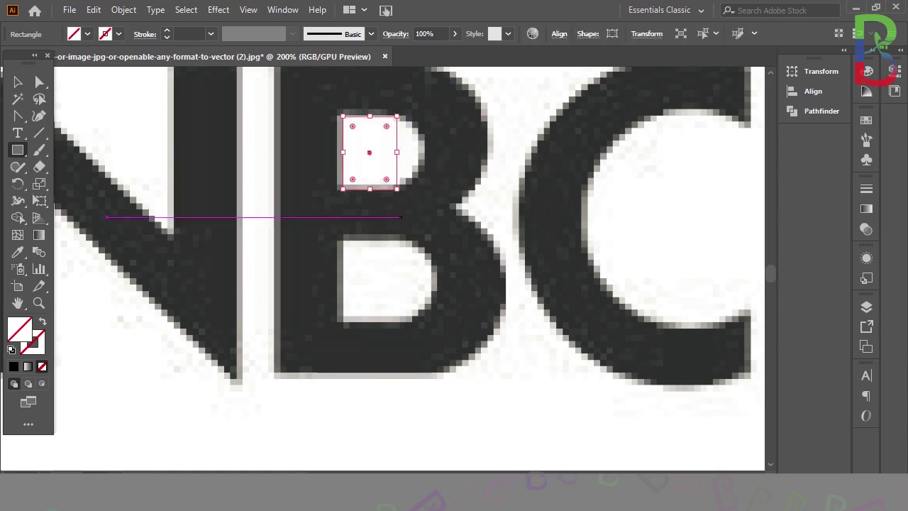
left_click_drag(18, 150, 71, 184)
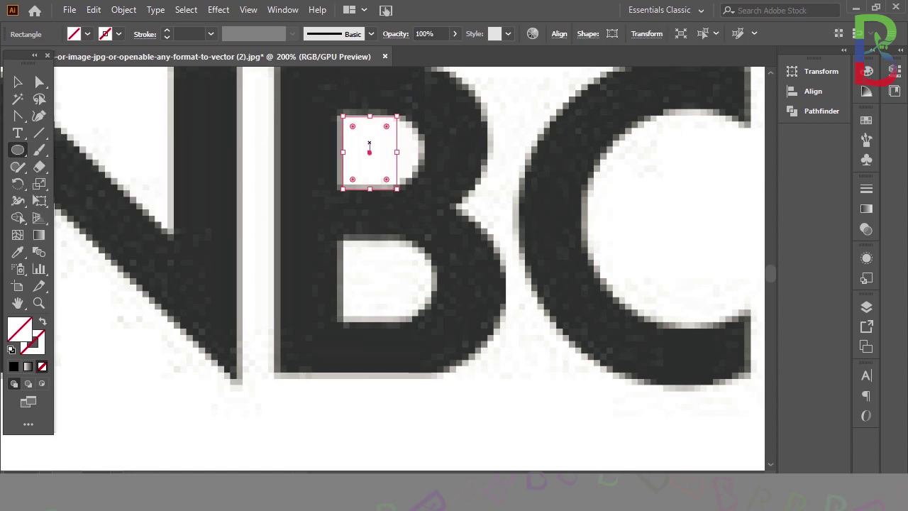
left_click_drag(408, 145, 489, 224)
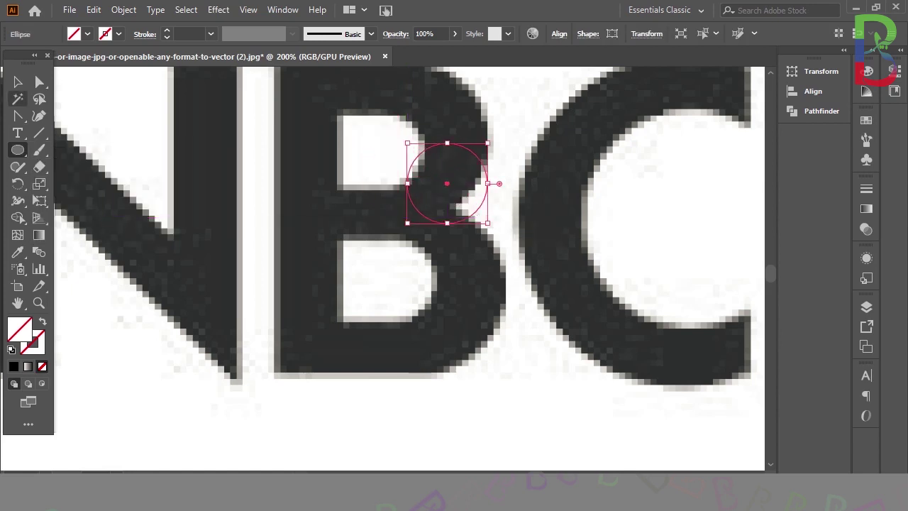
Step: Move the small circle over the upper counter's rounded end and nudge it down and left to fit the rectangle
key("v")
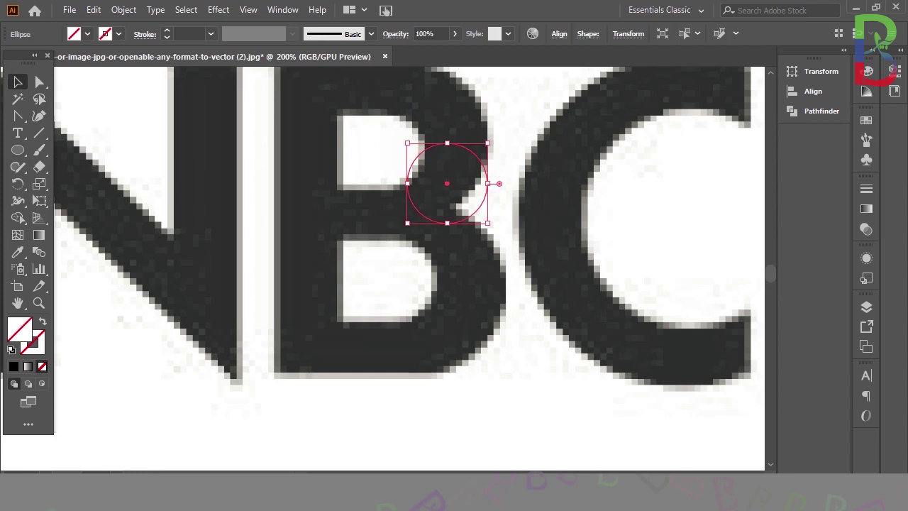
left_click_drag(446, 143, 386, 111)
left_click(397, 147, "shift")
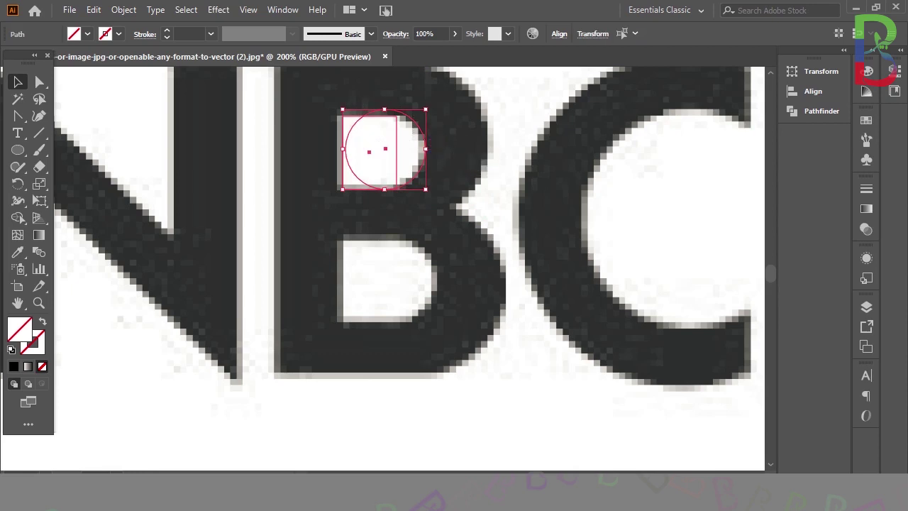
key("ctrl+shift+a")
left_click(385, 149)
key("Down")
key("Down")
key("Down")
key("Left")
key("Left")
key("Left")
left_click_drag(383, 162, 418, 135)
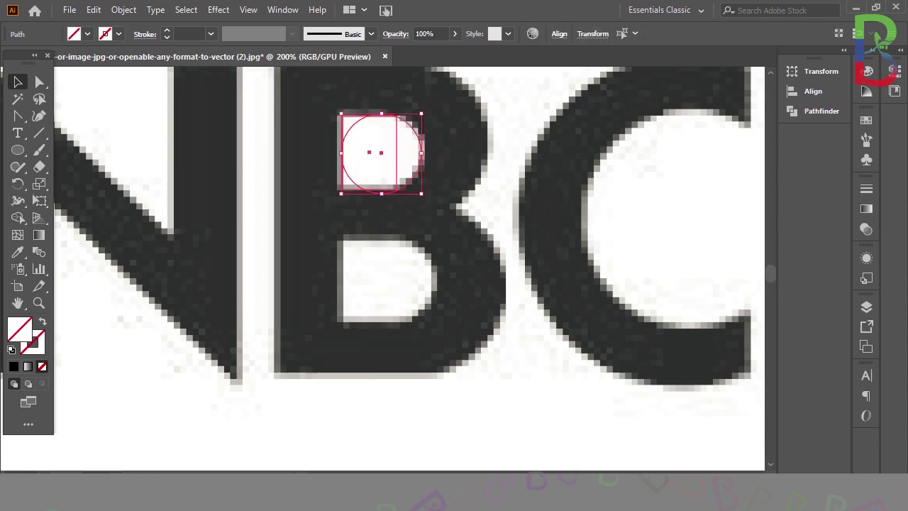
Step: Scale the upper counter's circle down slightly to bring it closer to the rectangle's height
left_click_drag(421, 194, 422, 193)
key("ctrl+shift+a")
left_click(381, 150)
left_click_drag(422, 193, 418, 190)
key("ctrl+shift+a")
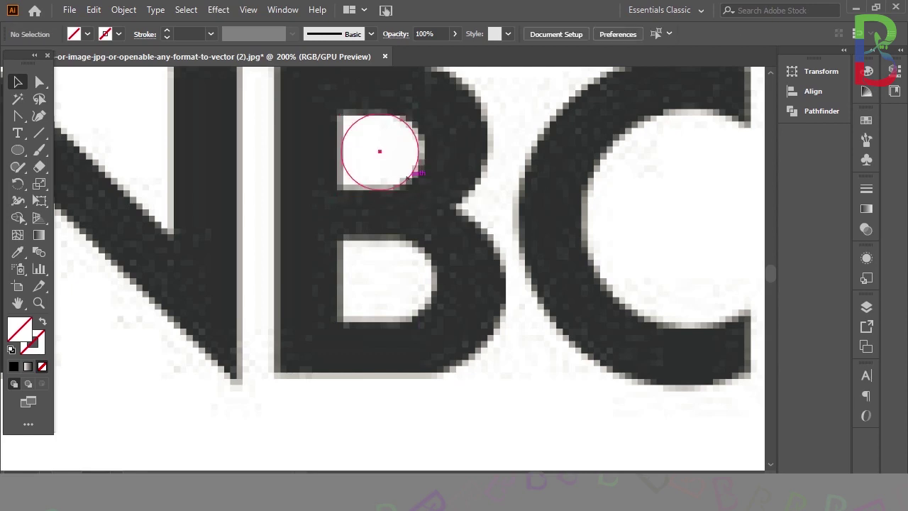
Step: Nudge the counter circle slightly down and right to align its top with the rectangle's, and select both shapes
left_click(410, 175)
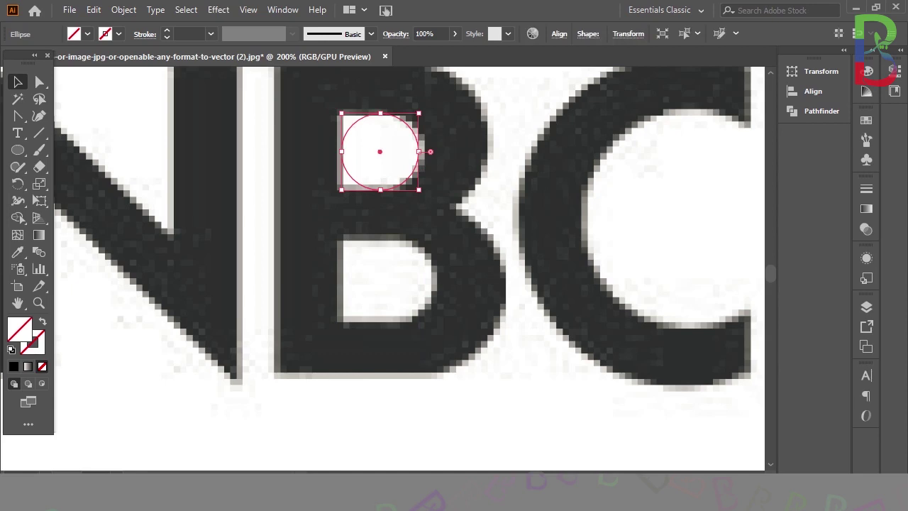
key("Delete")
key("ctrl+z")
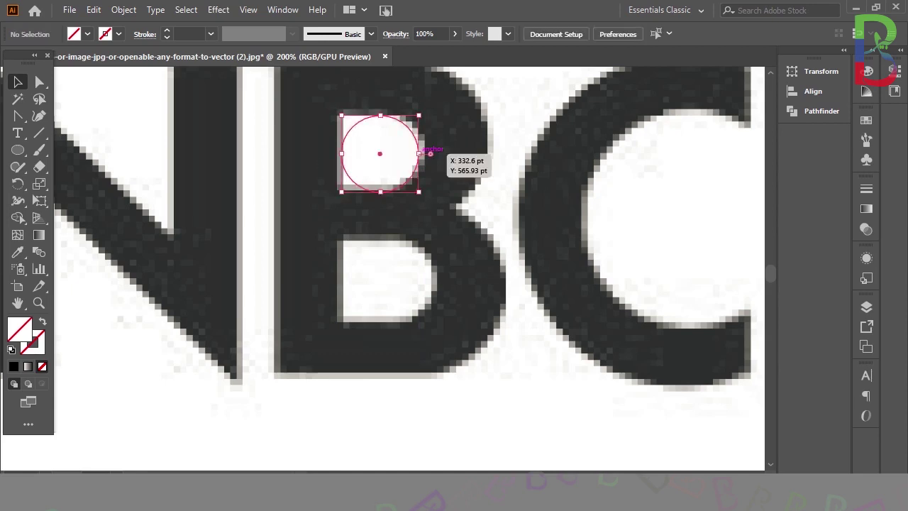
key("Delete")
left_click_drag(405, 166, 404, 167)
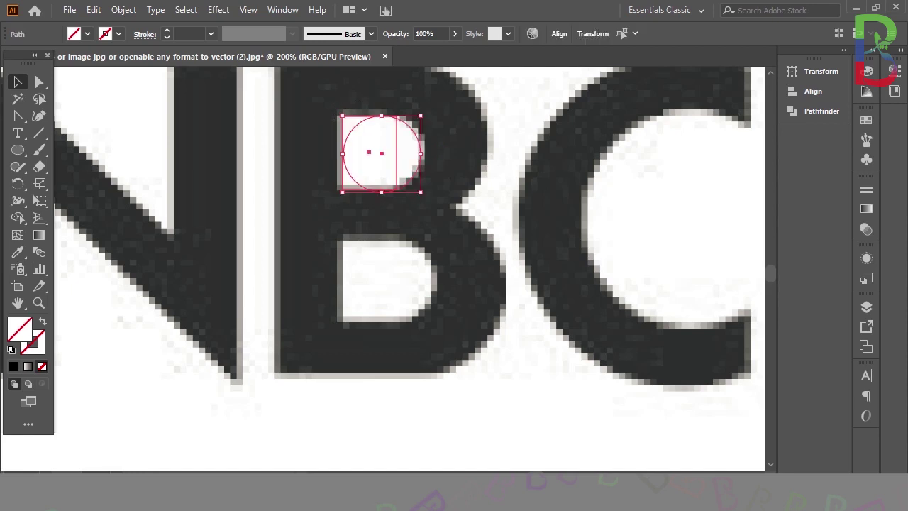
Step: Merge the rectangle with the overlapping part of the upper counter's circle using Shape Builder
left_click(17, 235)
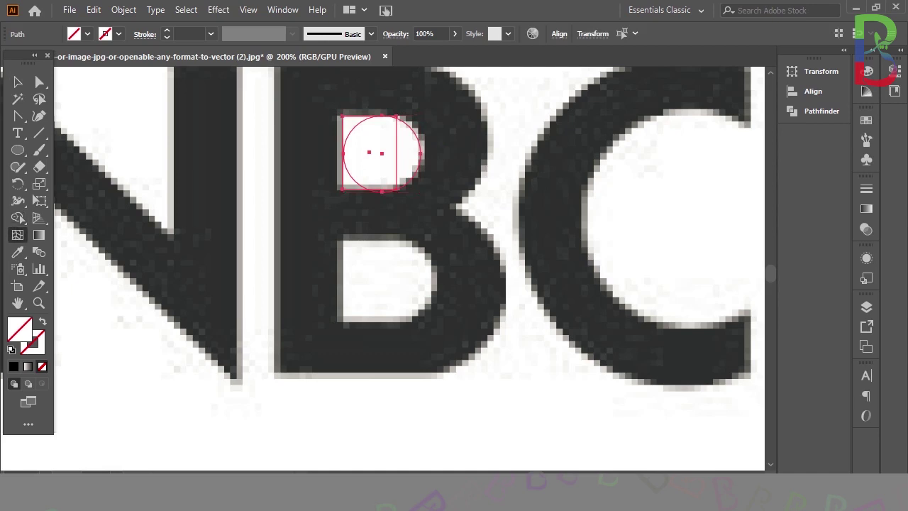
left_click(17, 218)
mouse_move(347, 122)
left_mouse_down()
mouse_move(369, 153)
mouse_move(347, 185)
left_mouse_up()
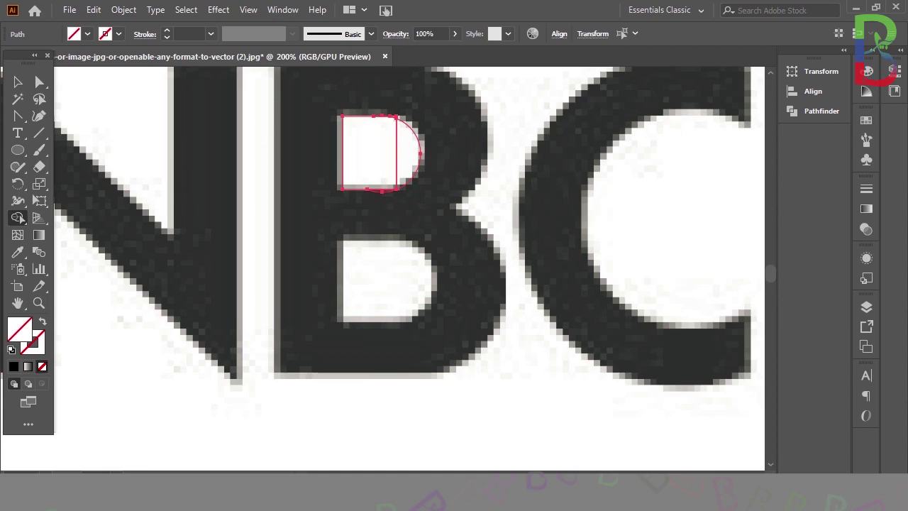
key("ctrl+equal")
key("ctrl+equal")
key("ctrl+equal")
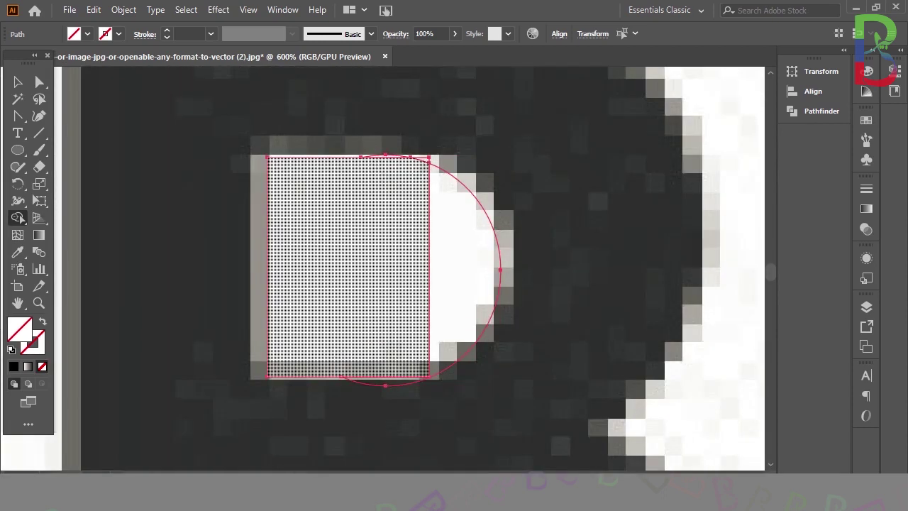
Step: Try to reshape the lower curve of the upper counter's arc with the Direct Selection tool
key("v")
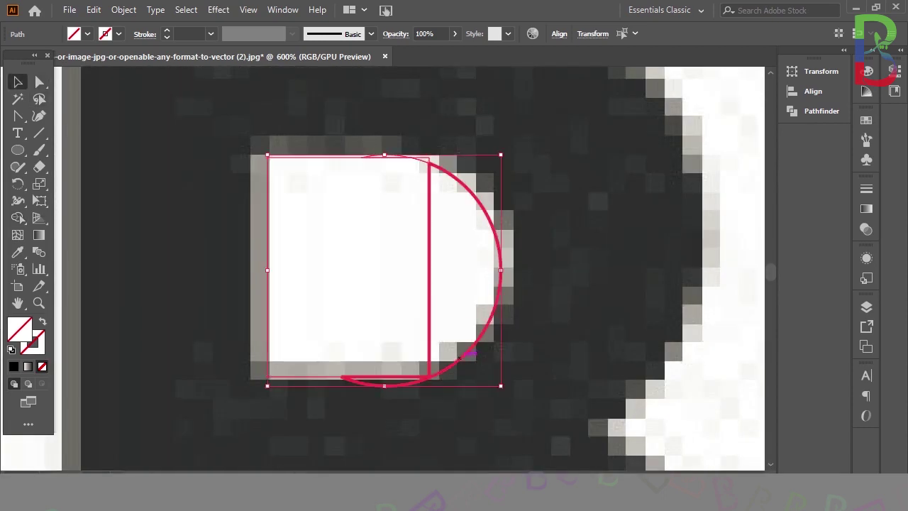
left_click(39, 82)
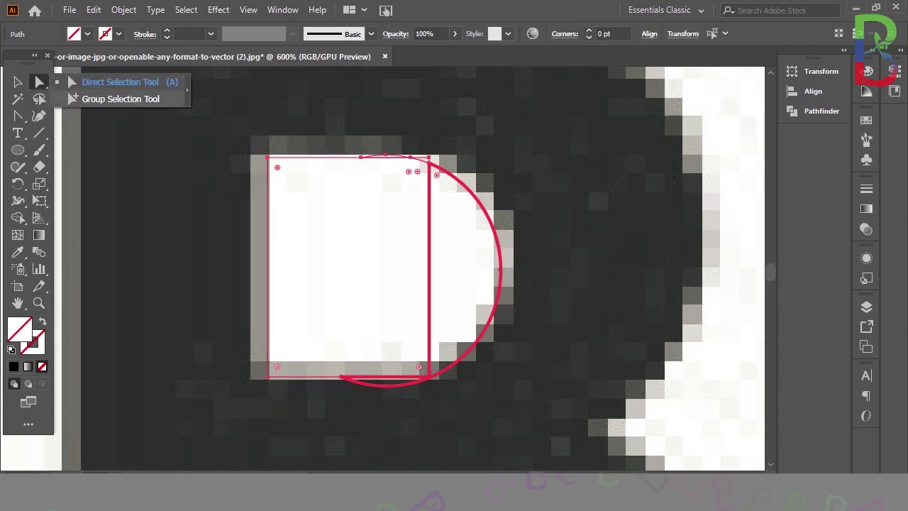
key("ctrl+shift+a")
key("ctrl+a")
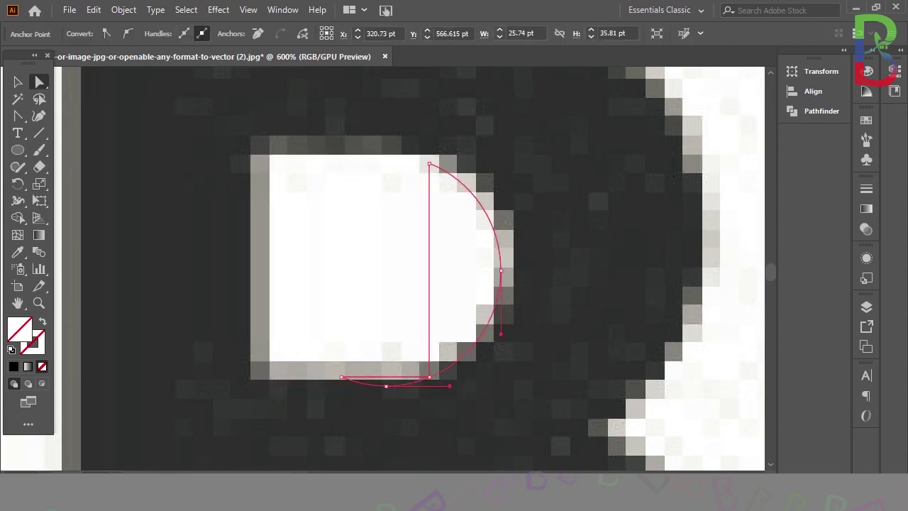
left_click_drag(450, 386, 436, 386)
key("ctrl+shift+a")
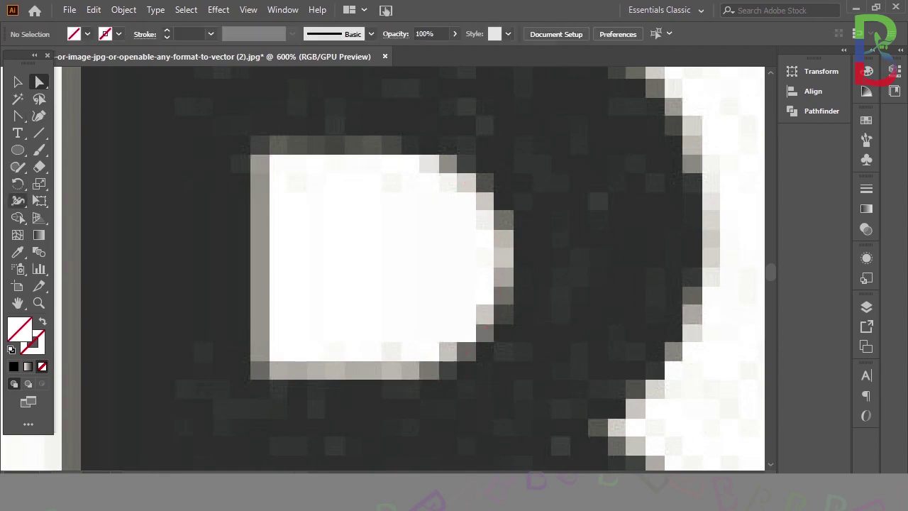
key("shift+m")
key("ctrl+z")
key("ctrl+z")
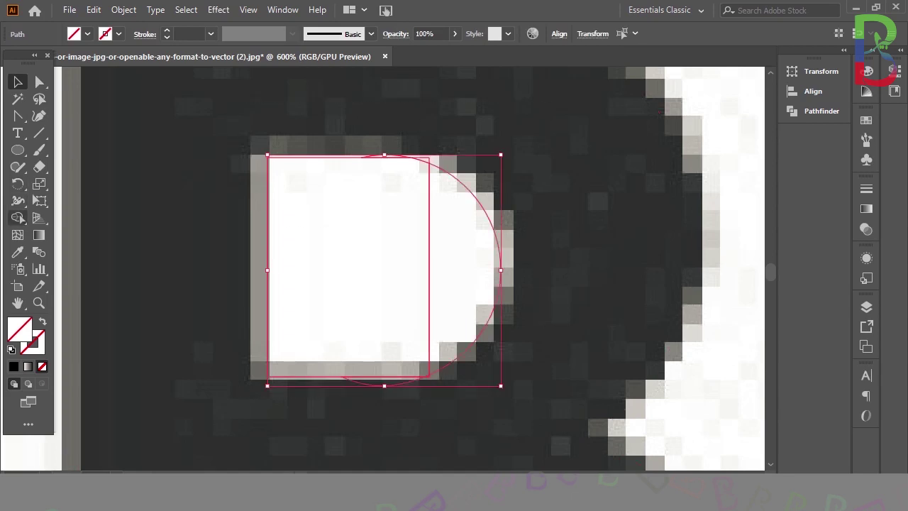
Step: Remove the circle's slivers outside the rectangle's edges and merge the rectangle and arc into one D-shaped upper counter
left_click(17, 218)
left_click(383, 380, "alt")
left_click(424, 159, "alt")
left_click(385, 155, "alt")
left_click_drag(461, 263, 355, 263)
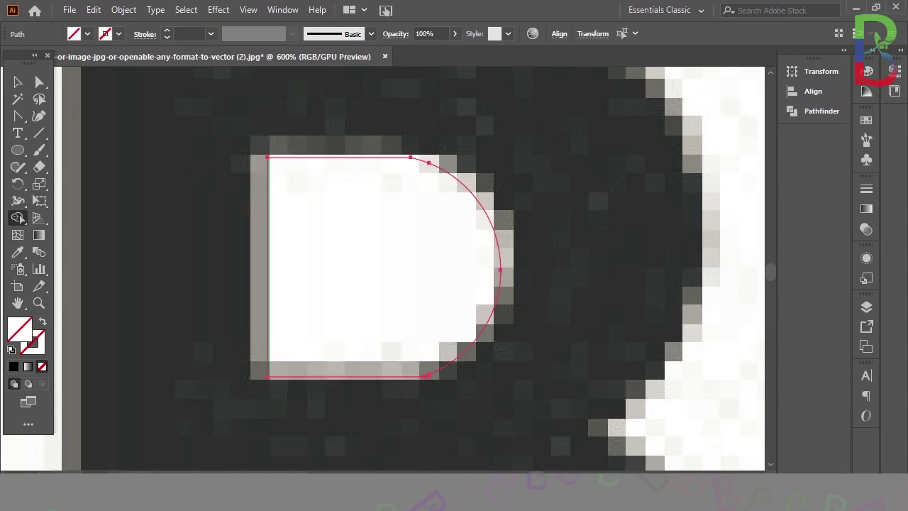
Step: Duplicate the upper counter shape straight down onto the B's lower counter and enlarge the copy slightly to fit
key("v")
scroll(419, 268, "down", 1)
key("ctrl+minus")
key("ctrl+minus")
key("ctrl+minus")
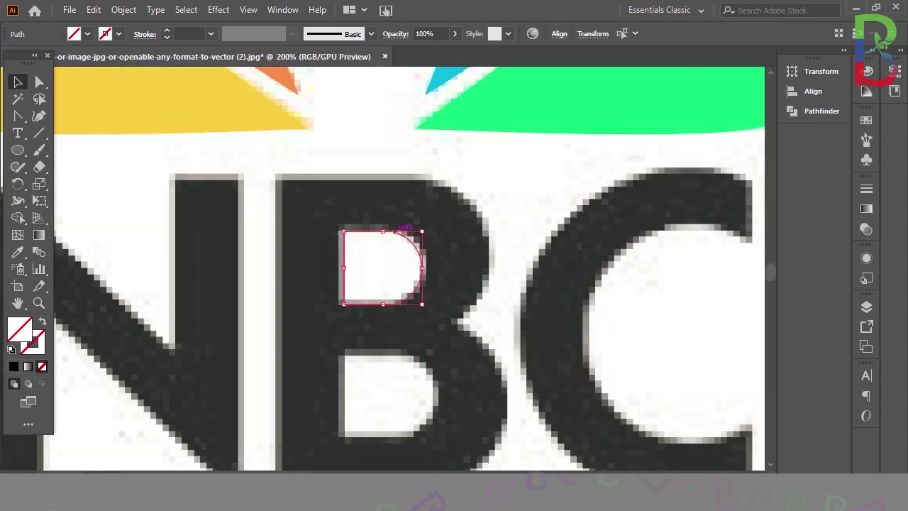
left_click_drag(397, 231, 397, 355)
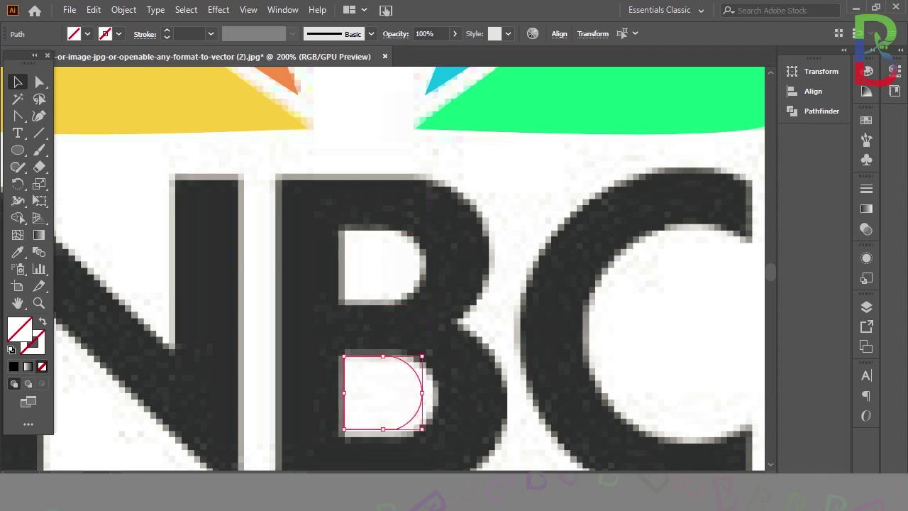
key("ctrl+z")
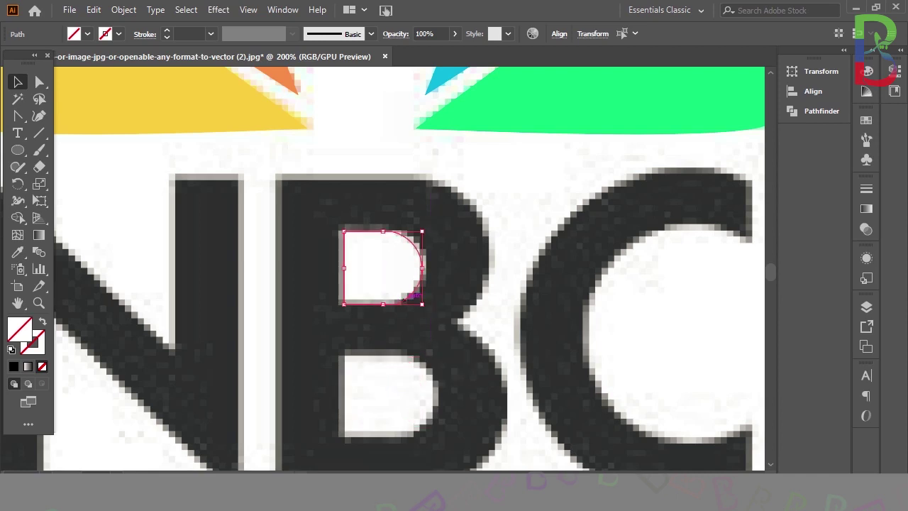
left_click_drag(383, 268, 383, 392)
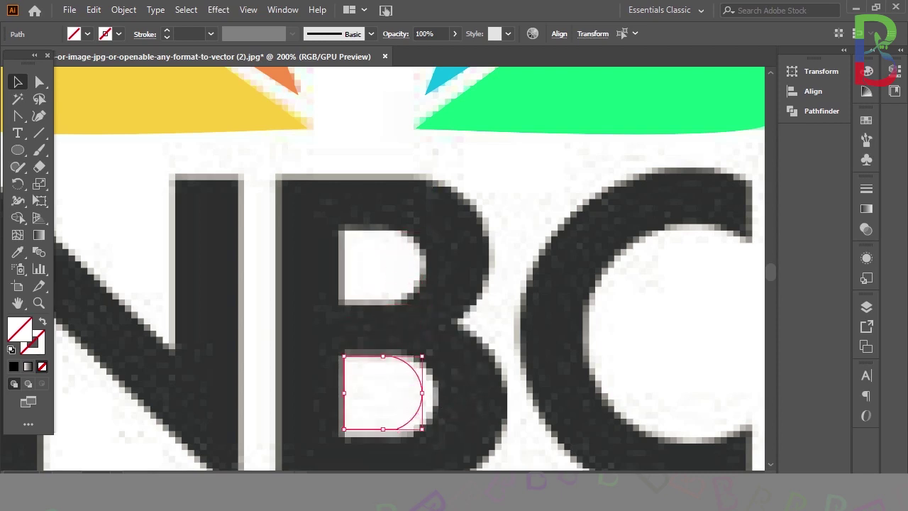
left_click_drag(423, 429, 431, 437)
key("ctrl+shift+a")
scroll(410, 268, "down", 1)
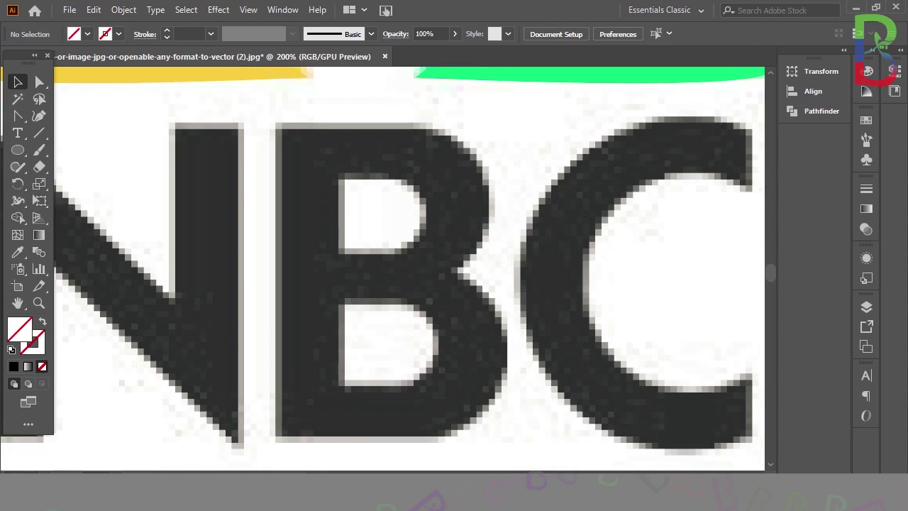
Step: Draw a circle from the centre of the C's opening out to the letter's inner edge
left_click(489, 207)
key("ctrl+shift+a")
scroll(383, 270, "right", 5)
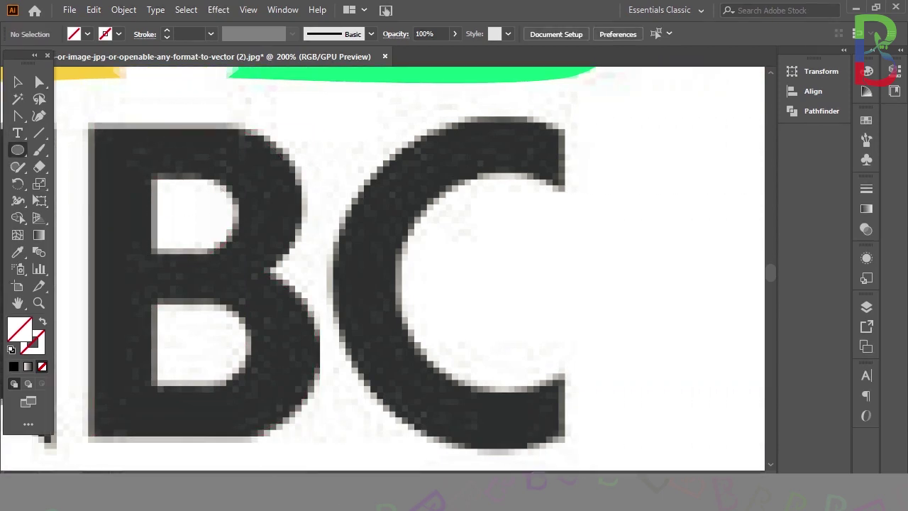
left_click(18, 149)
left_click(81, 184)
left_click_drag(507, 282, 617, 392)
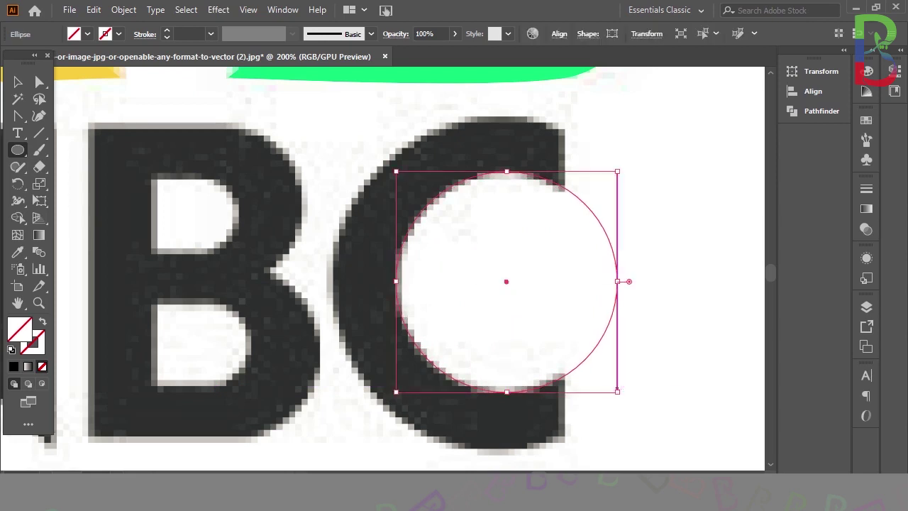
Step: Try to draw a larger circle from the inner circle's centre out to the C's outer edge
key("alt")
key("alt")
key("v")
key("Delete")
key("l")
mouse_move(506, 281)
left_mouse_down()
mouse_move(616, 390)
mouse_move(533, 291)
mouse_move(569, 344)
mouse_move(678, 453)
mouse_move(638, 450)
mouse_move(649, 450)
left_mouse_up()
key("ctrl+z")
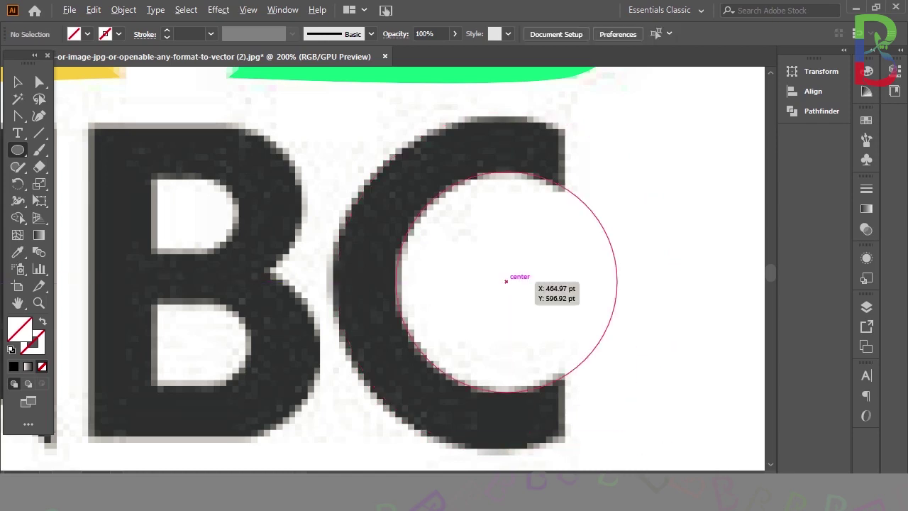
Step: Draw a circle concentric with the inner one that matches the C's top and bottom outer edges
left_click_drag(506, 281, 646, 450)
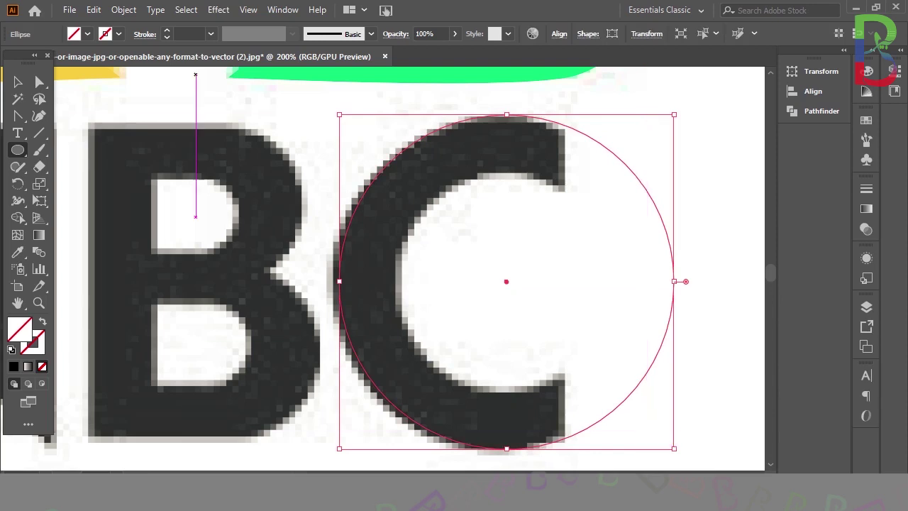
key("v")
key("ctrl+shift+a")
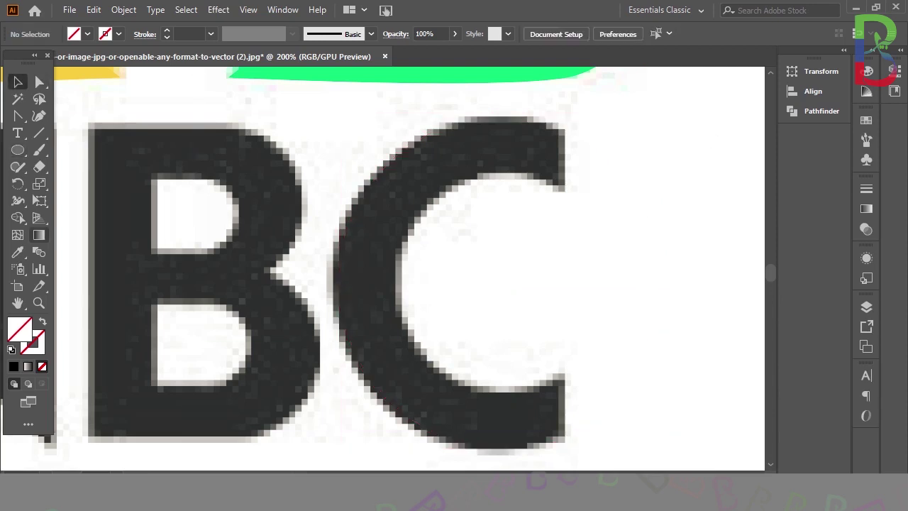
Step: Create a vertical line segment, 100 pt long at 90°, starting just above the C's straight ends
scroll(384, 262, "down", 1)
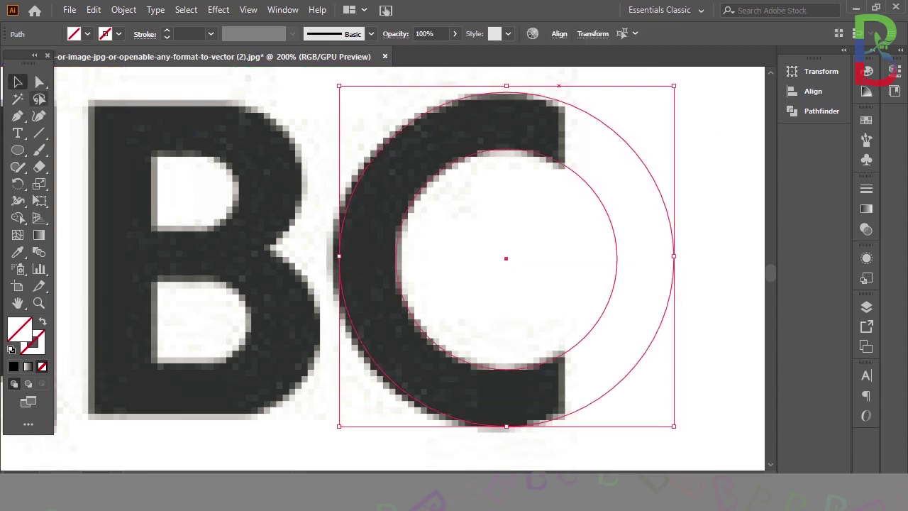
left_click(39, 133)
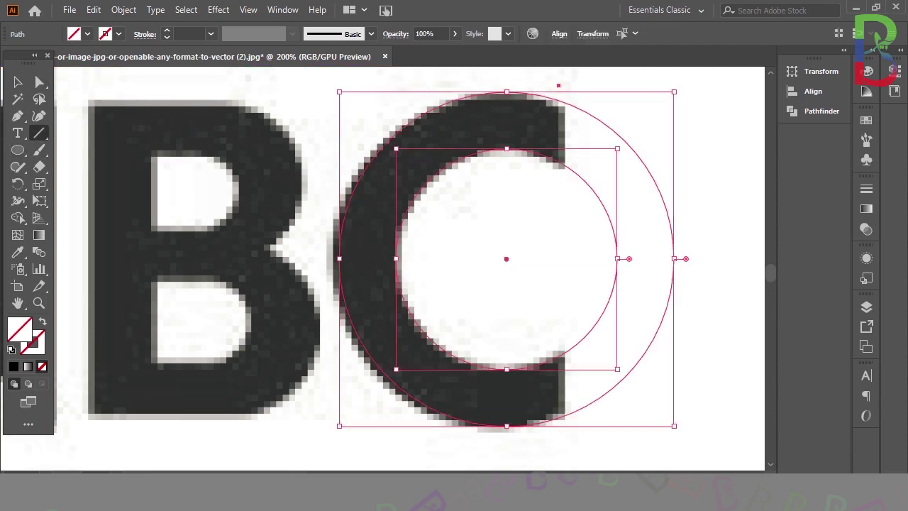
left_click(559, 83)
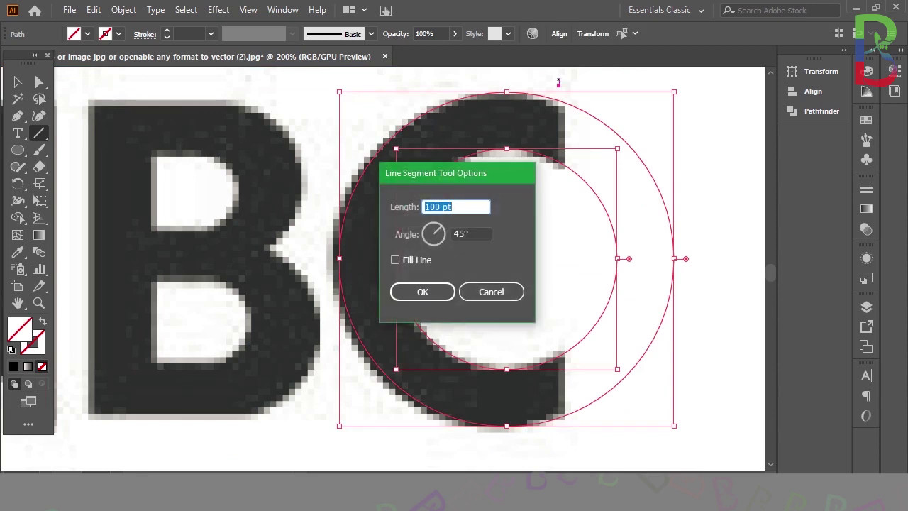
key("Tab")
type("90")
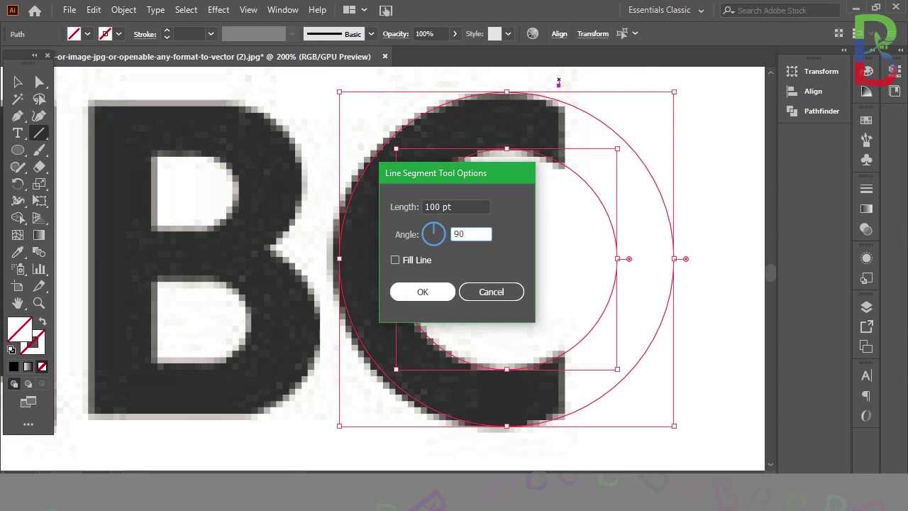
key("Return")
Step: Move the vertical line onto the C's straight ends and extend it past the letter's top and bottom
scroll(383, 269, "up", 10)
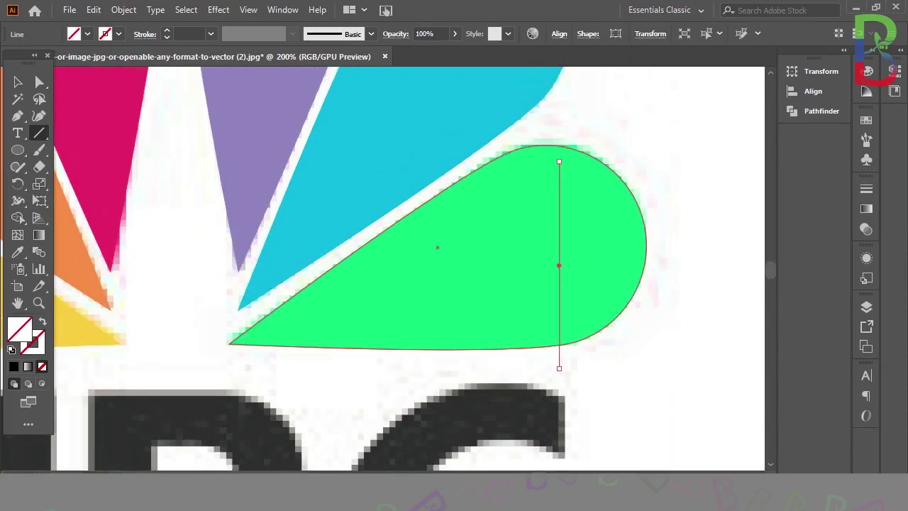
scroll(384, 269, "down", 1)
key("v")
left_click_drag(559, 249, 557, 474)
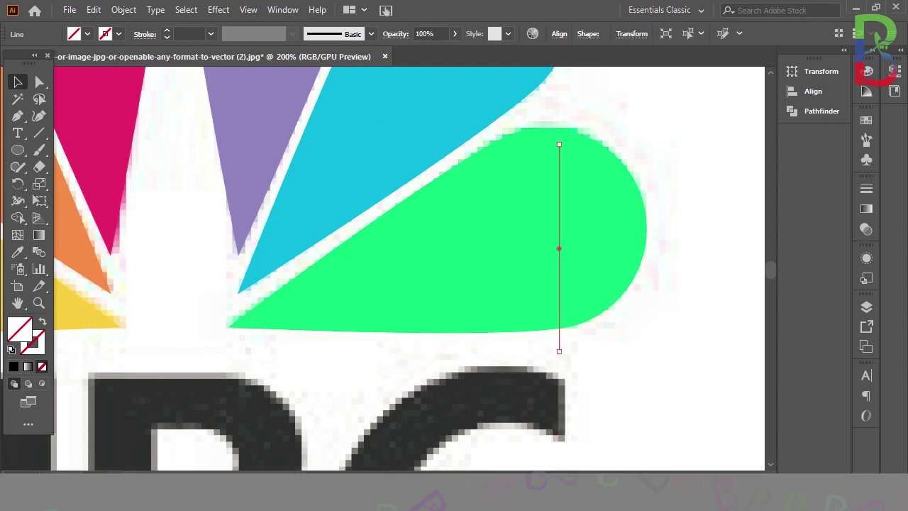
scroll(553, 284, "down", 1)
key("Delete")
left_click(559, 276)
left_click_drag(559, 264, 570, 462)
scroll(570, 355, "down", 3)
left_click_drag(569, 221, 559, 426)
scroll(559, 283, "down", 1)
scroll(559, 425, "up", 2)
left_click_drag(559, 172, 559, 128)
scroll(559, 128, "down", 1)
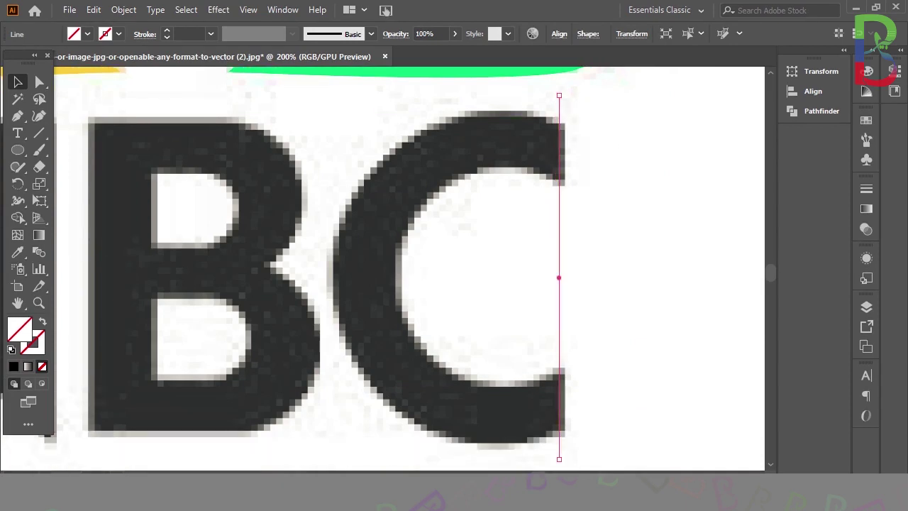
Step: Select both circles and the line, and remove the circle parts beyond the line with Shape Builder to form the C
left_click_drag(583, 96, 338, 278)
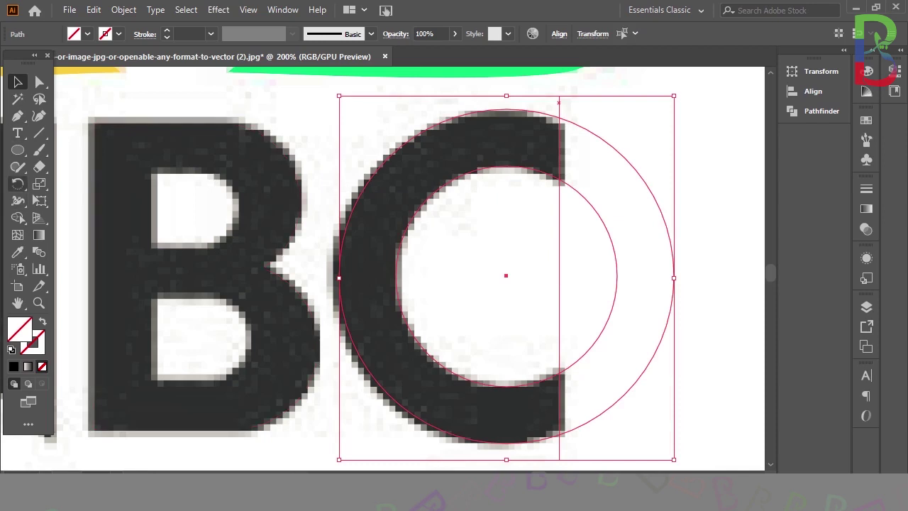
left_click(18, 218)
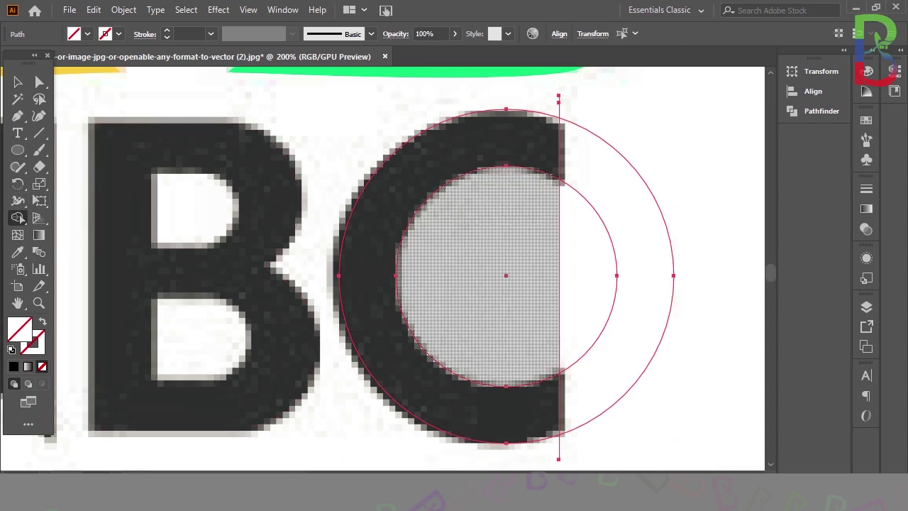
left_click_drag(638, 132, 600, 238)
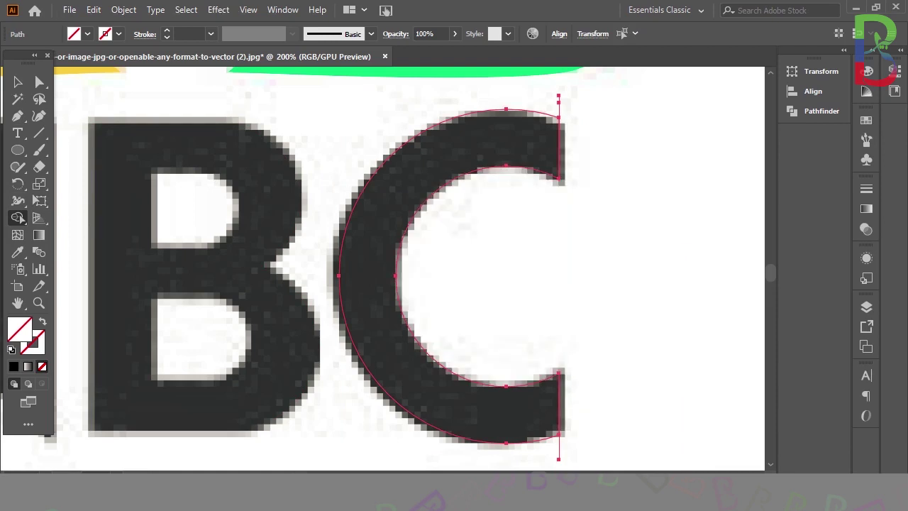
left_click(18, 81)
key("ctrl+shift+a")
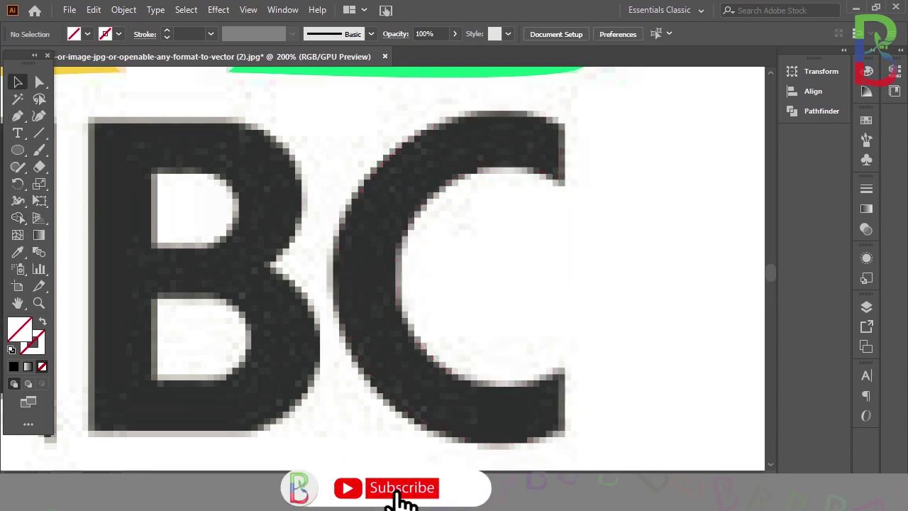
Step: Fill the N and the B's outer shape with the dark grey sampled from the lettering in the image
scroll(383, 269, "down", 2)
key("ctrl+minus")
key("ctrl+minus")
key("ctrl+minus")
key("ctrl+minus")
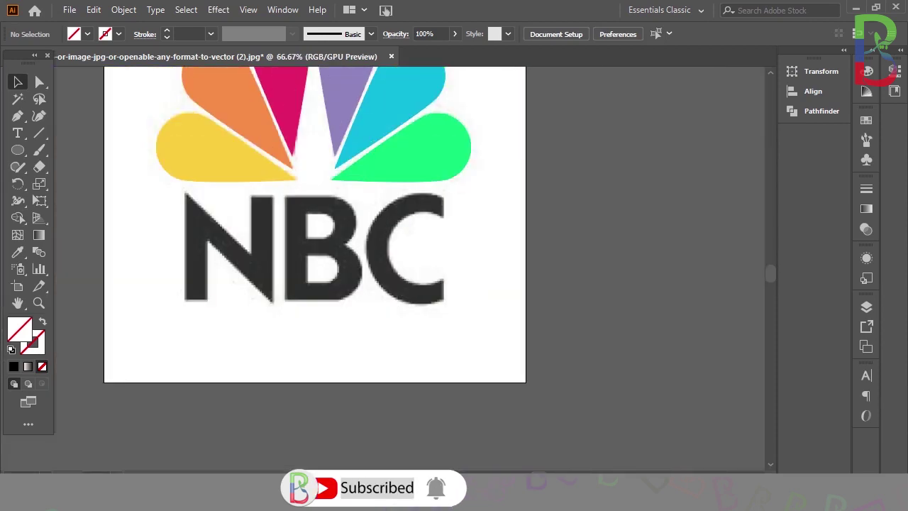
left_click(250, 204)
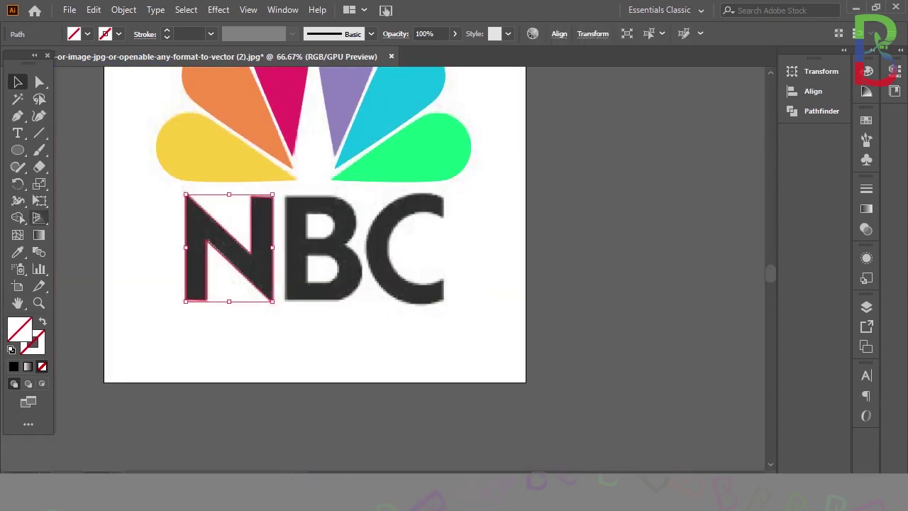
left_click(17, 252)
left_click(238, 241)
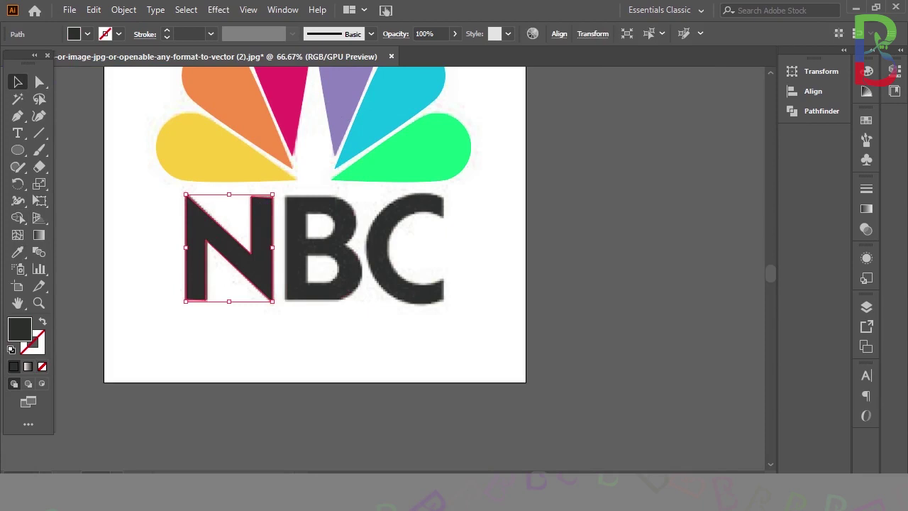
left_click(307, 214, "ctrl")
left_click(308, 213)
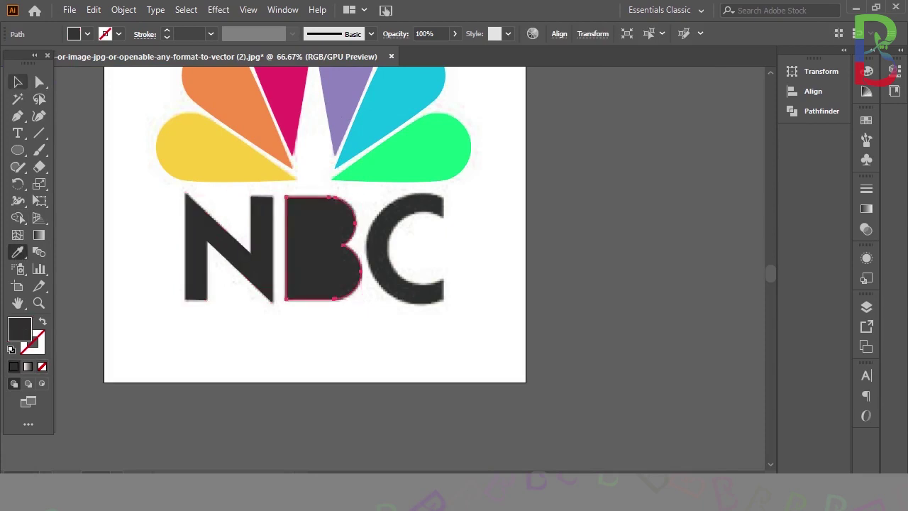
Step: Fill the B's upper counter shape with white, using the hex colour ffffff
left_click(17, 81)
left_click(332, 221)
double_click(20, 330)
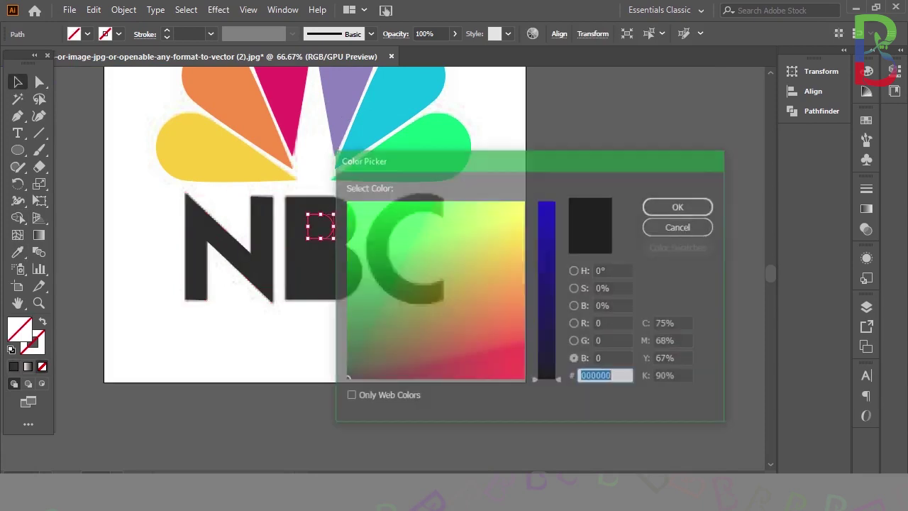
type("ffffff")
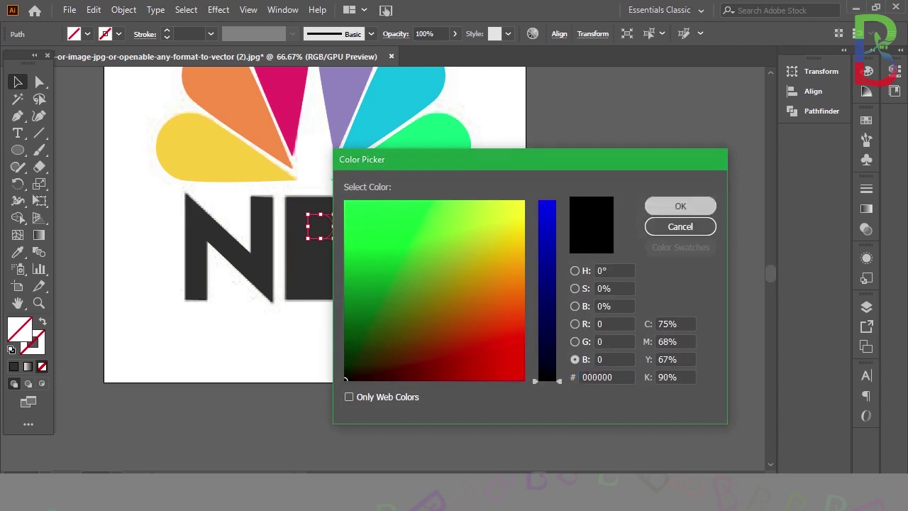
key("Return")
Step: Fill the B's lower counter shape with the white sampled from the upper counter
left_click(335, 262)
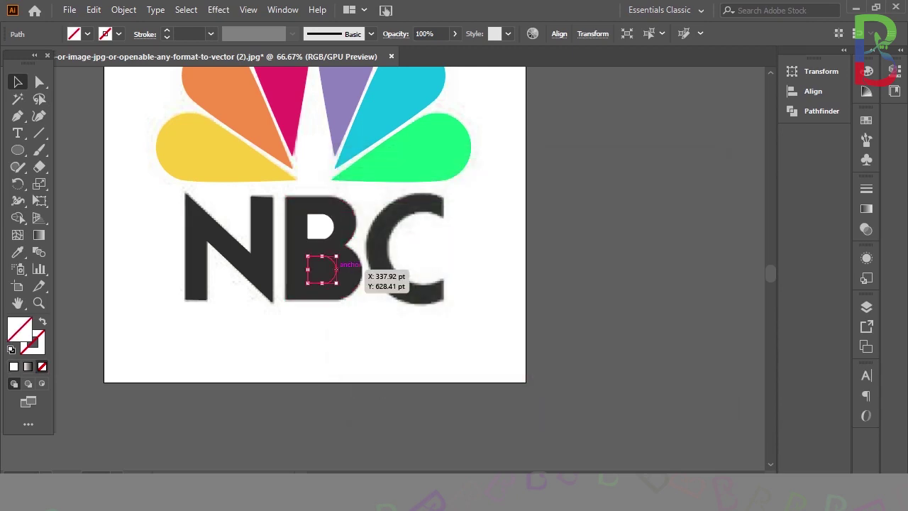
key("i")
left_click(320, 227)
key("v")
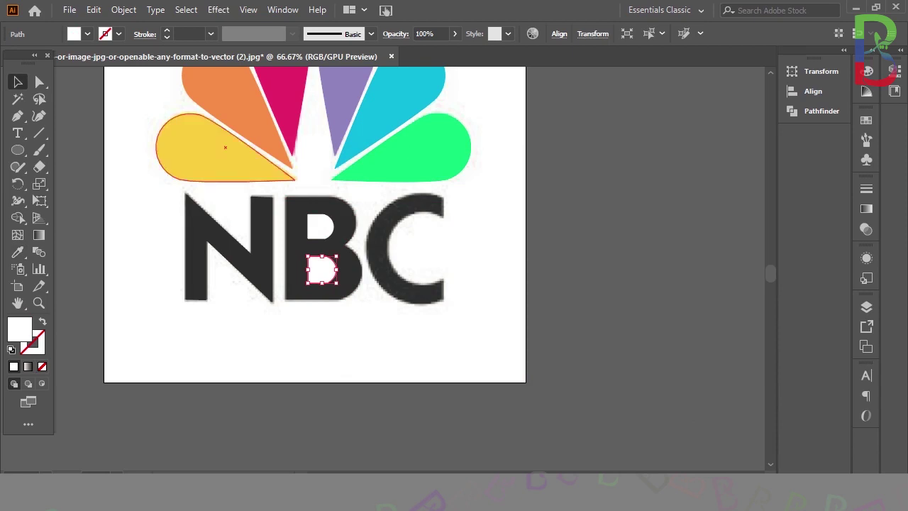
Step: Fill the C outline with the dark grey sampled from the lettering in the image
left_click(426, 295)
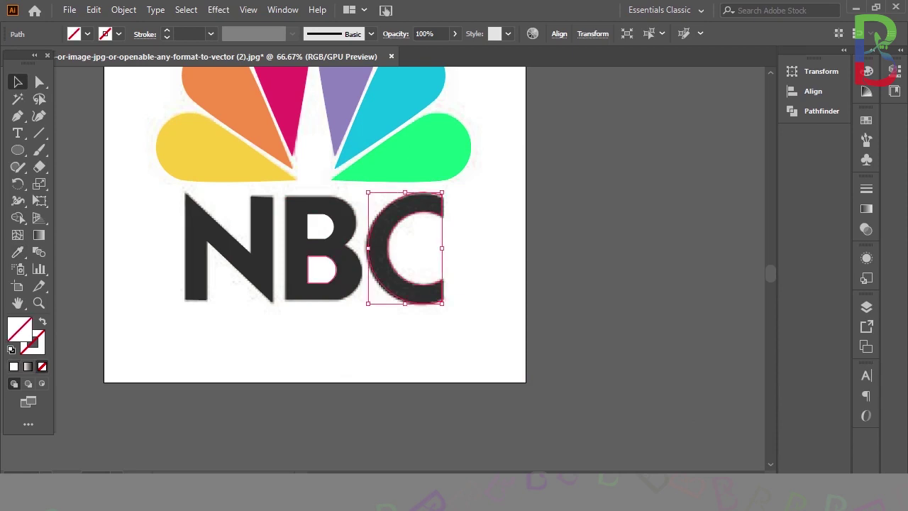
left_click(17, 252)
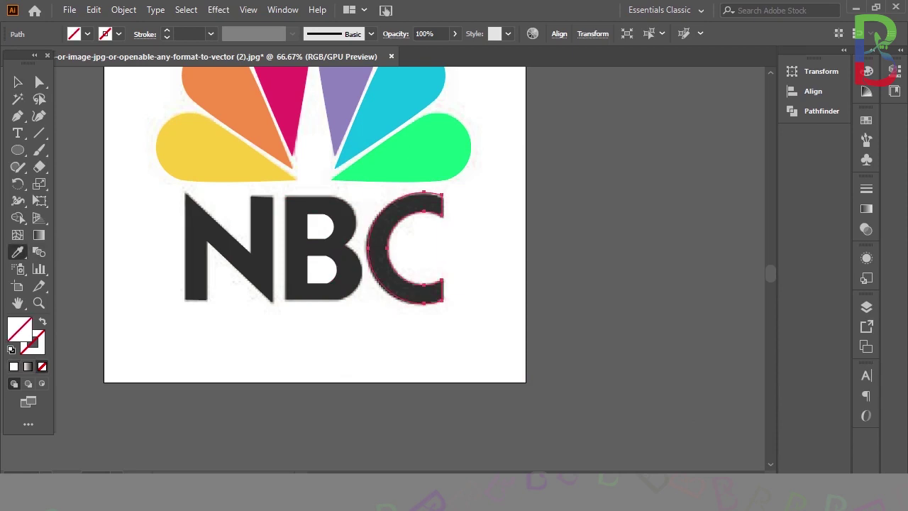
left_click(380, 249)
key("v")
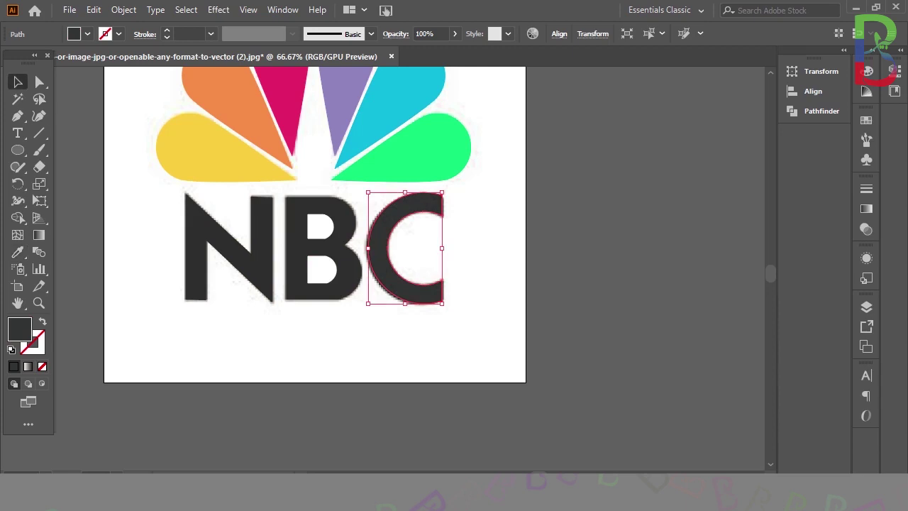
Step: Hide Layer 1 with the source image and deselect the C, leaving only the traced logo on show
key("ctrl+minus")
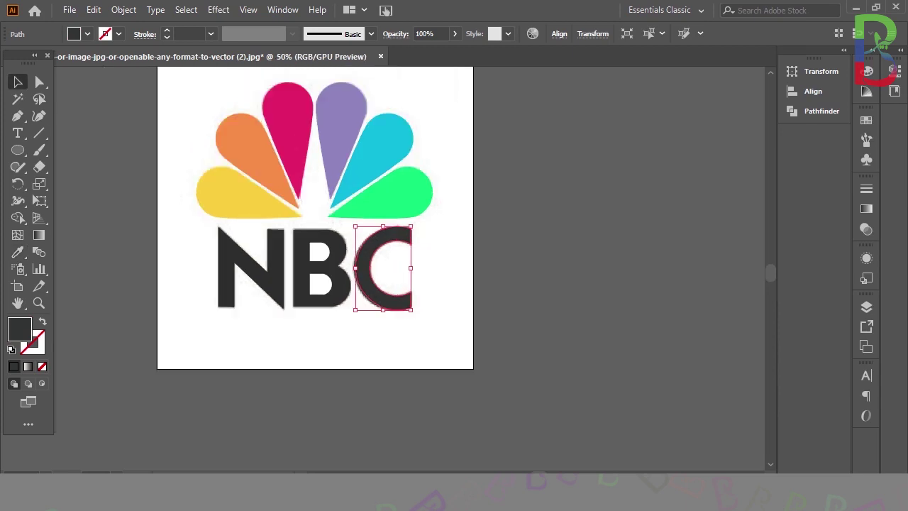
key("F7")
left_click(691, 337)
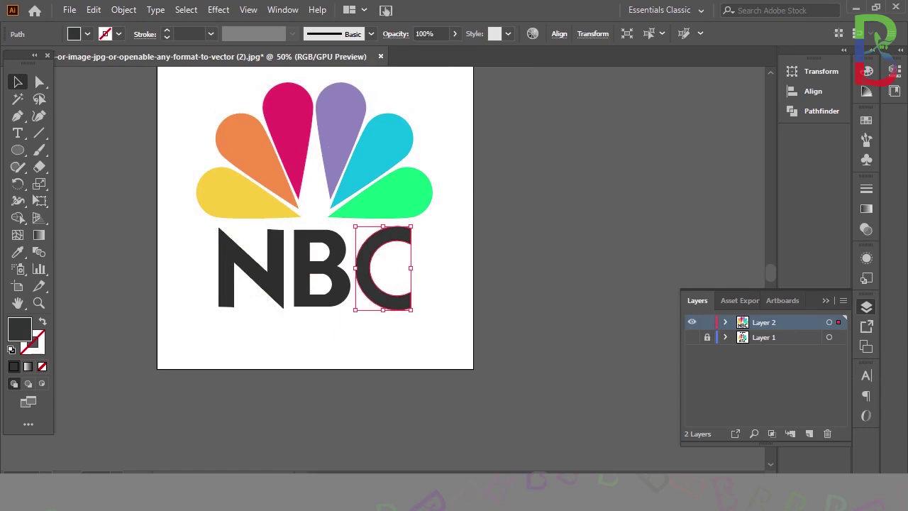
key("ctrl+minus")
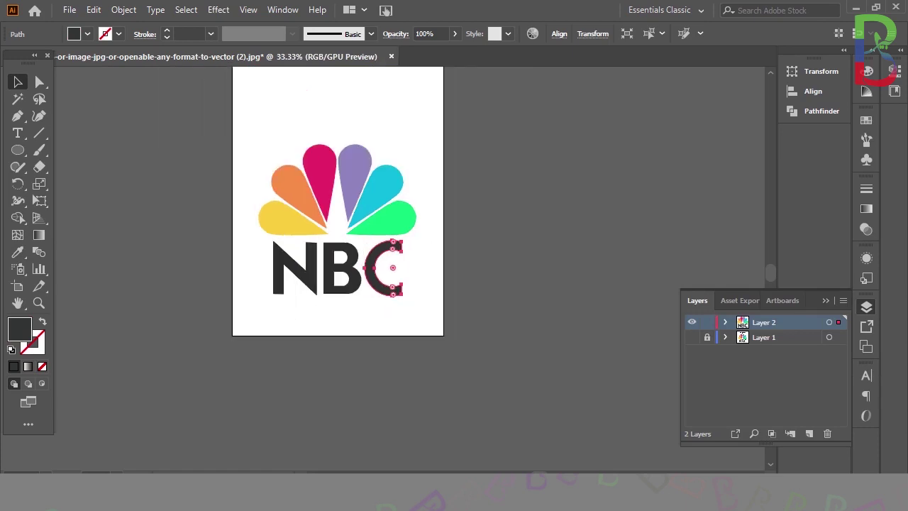
key("ctrl+shift+a")
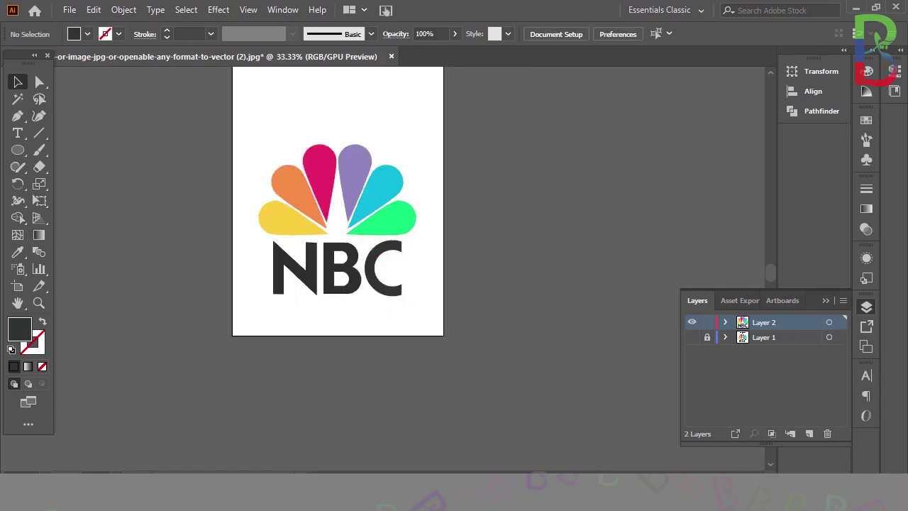
Step: Select all the traced peacock feathers and letter shapes of the logo together
key("ctrl+plus")
key("ctrl+plus")
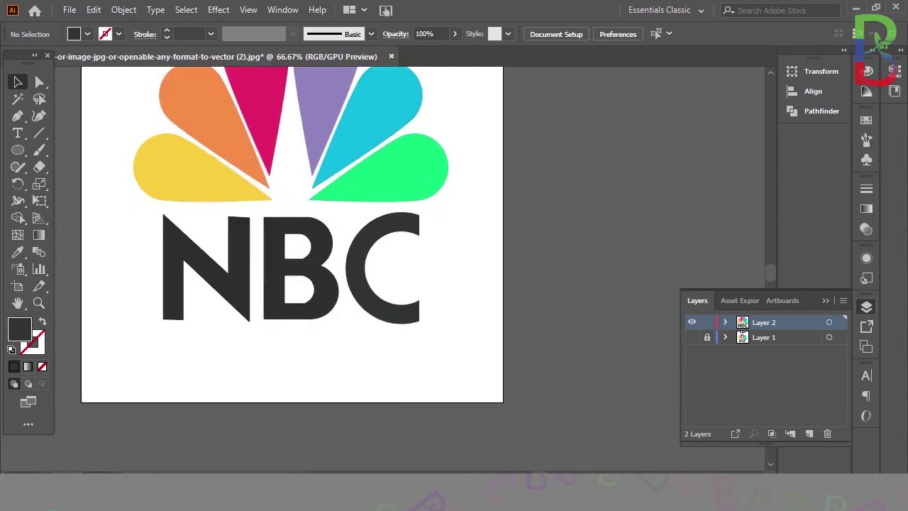
key("ctrl+a")
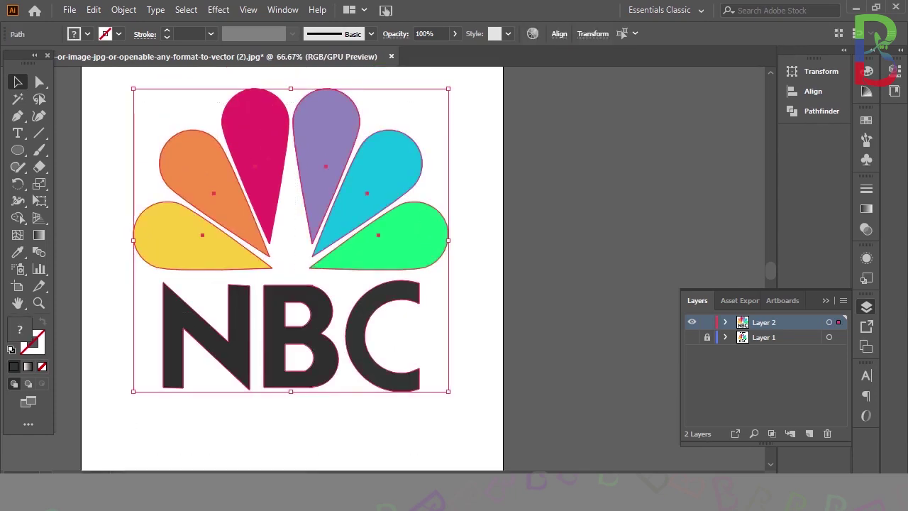